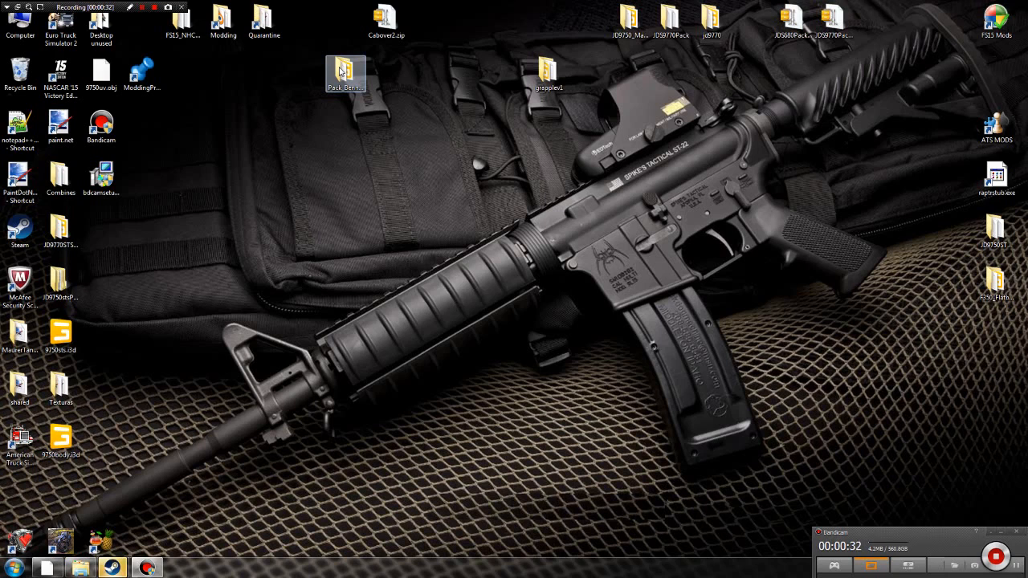
- Open Kock_Greifschaufel_2000mm.i3d from the desktop's grapplev1 folder in GIANTS Editor and dismiss the welcome window
double_click(543, 72)
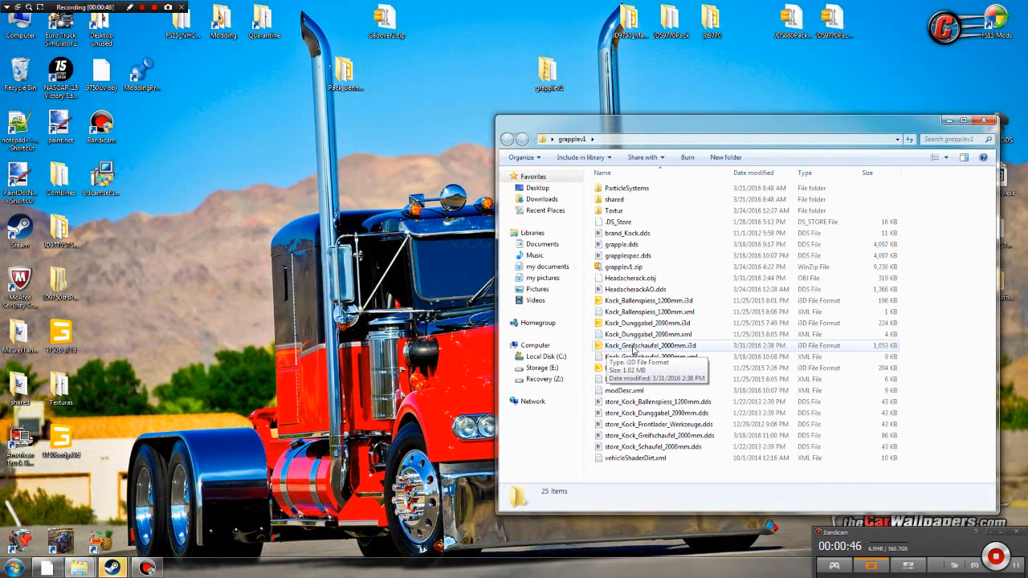
click(647, 346)
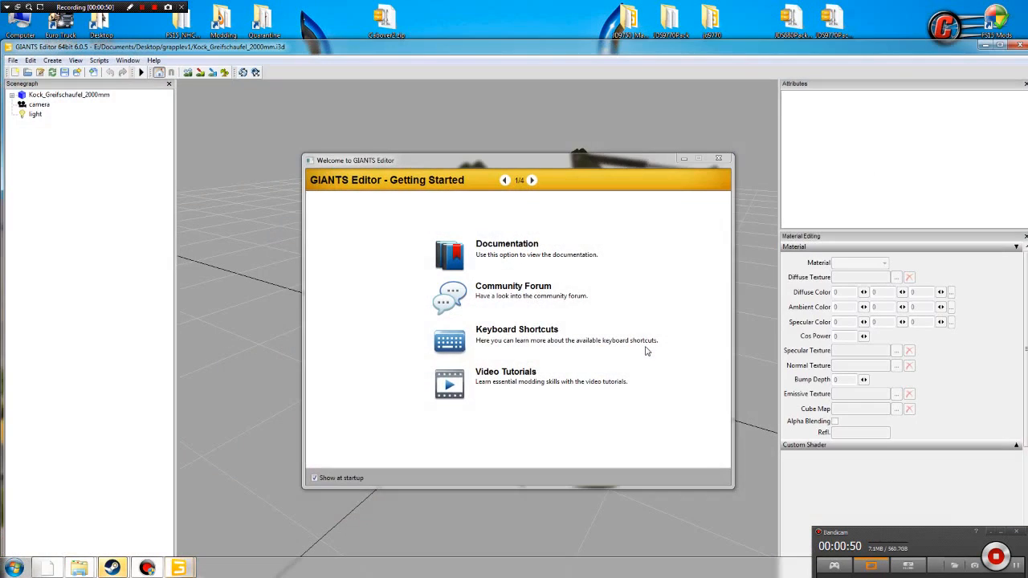
click(720, 160)
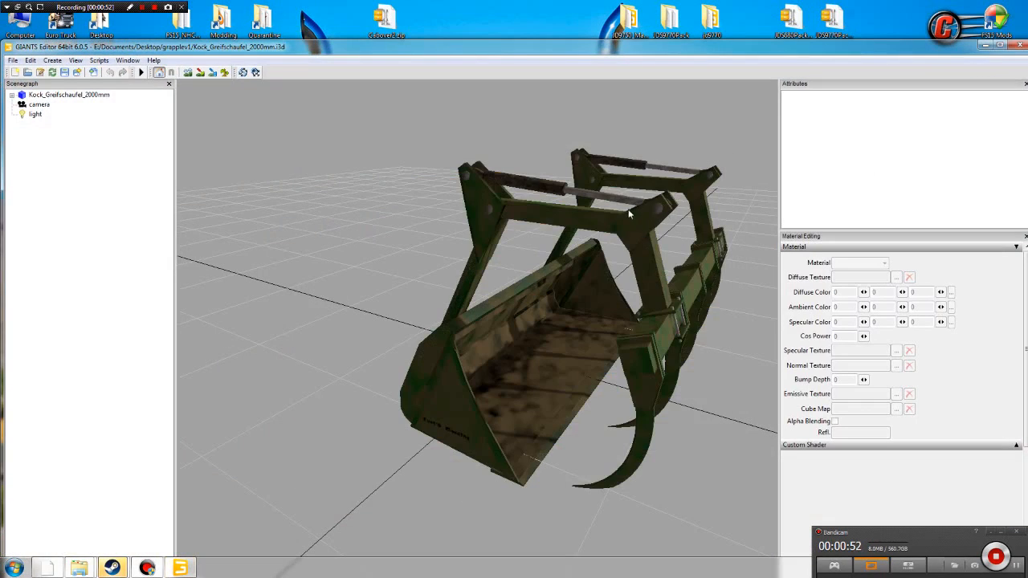
- Examine the grapple bucket model from the front, side and back, including the upper rear edge of the bucket
mouse_move(620, 300)
alt+mouse_down()
mouse_move(565, 261)
mouse_move(626, 297)
alt+mouse_up()
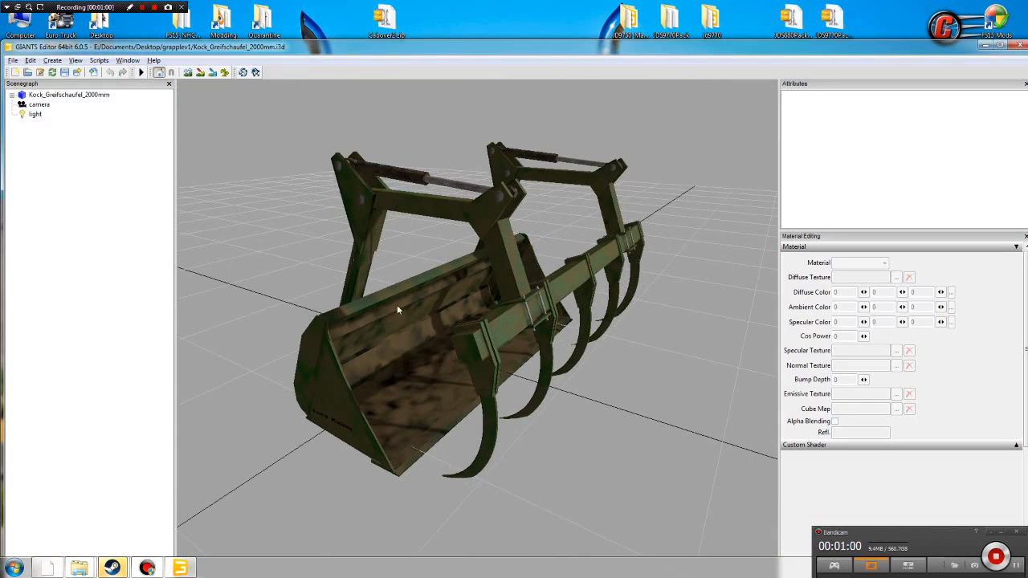
alt+drag(300, 249, 386, 258)
scroll(387, 258, up, 2)
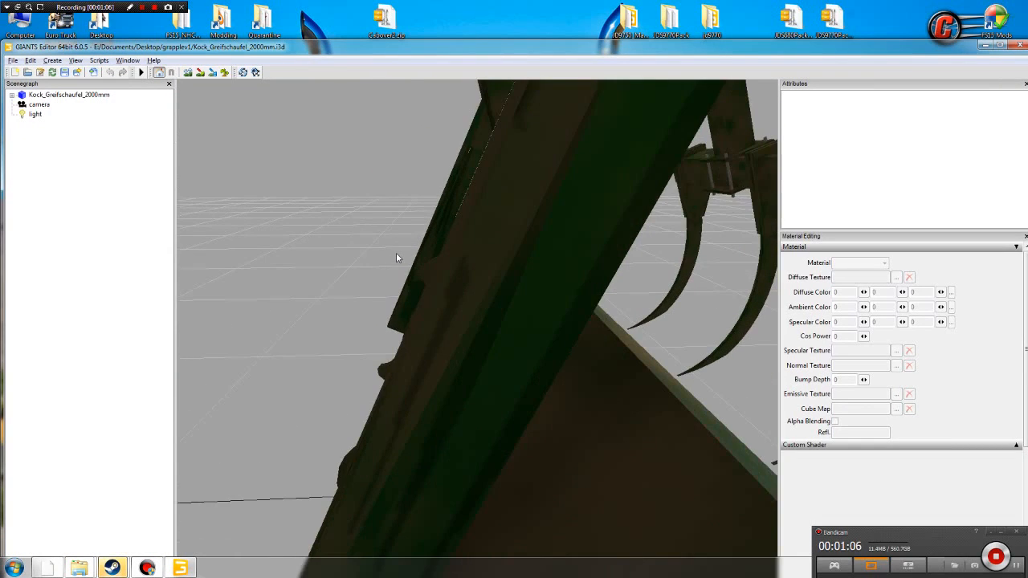
scroll(394, 253, up, 1)
alt+middle_drag(393, 254, 395, 254)
scroll(395, 253, down, 1)
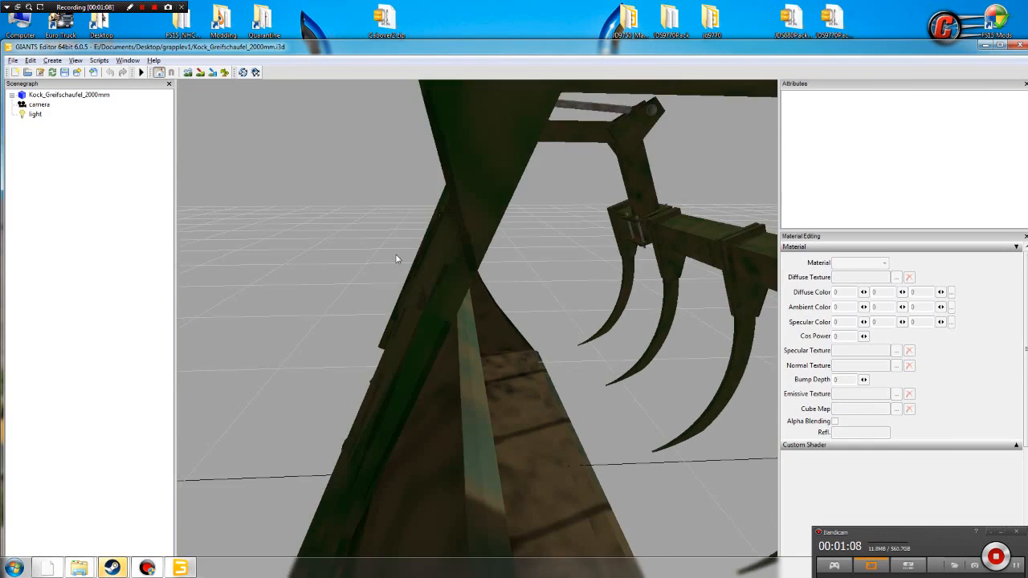
scroll(396, 254, up, 1)
mouse_move(395, 254)
alt+mouse_down()
mouse_move(387, 254)
mouse_move(399, 248)
alt+mouse_up()
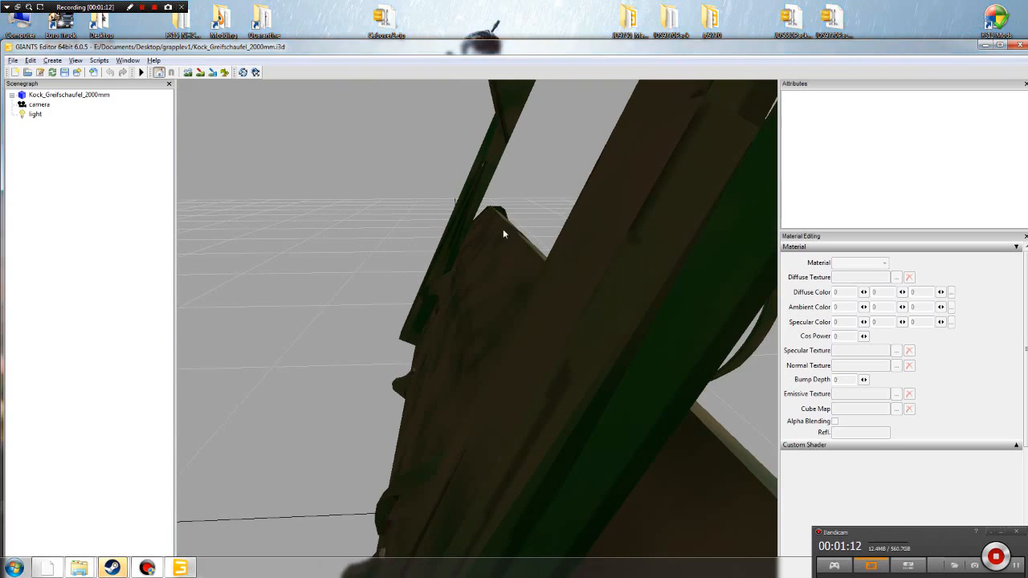
scroll(703, 174, down, 1)
scroll(703, 174, down, 1)
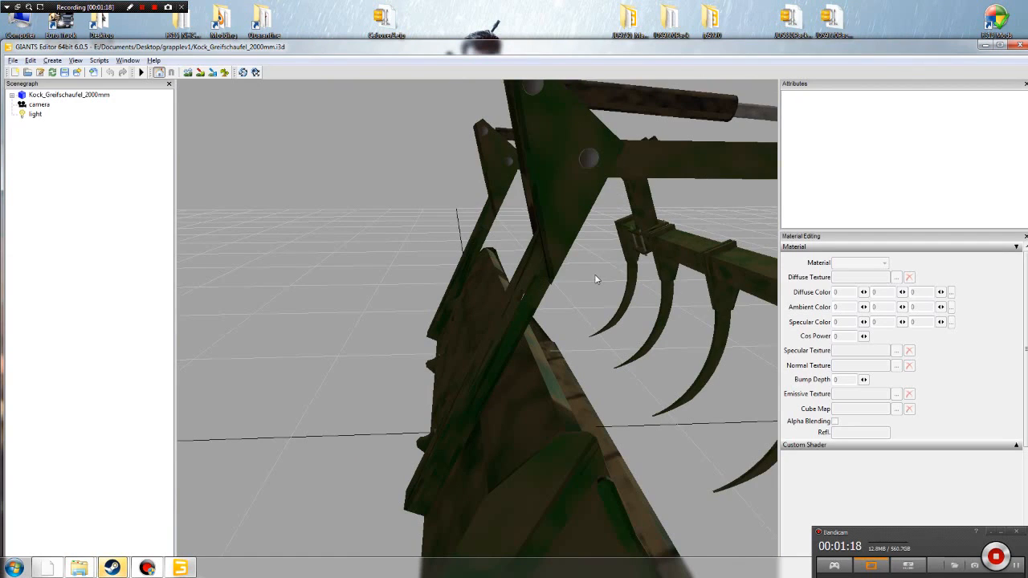
scroll(590, 278, down, 1)
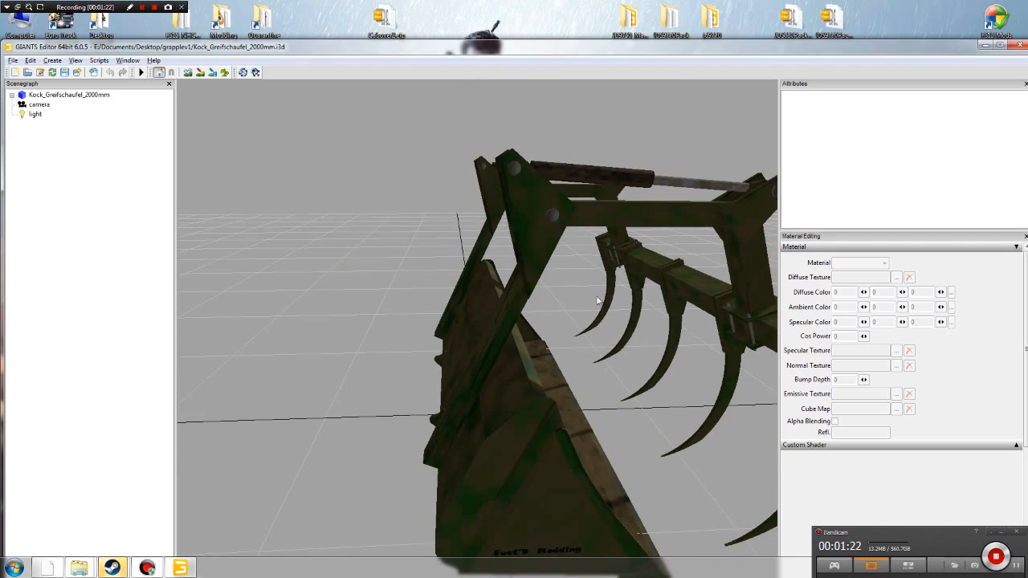
middle_drag(633, 294, 517, 292)
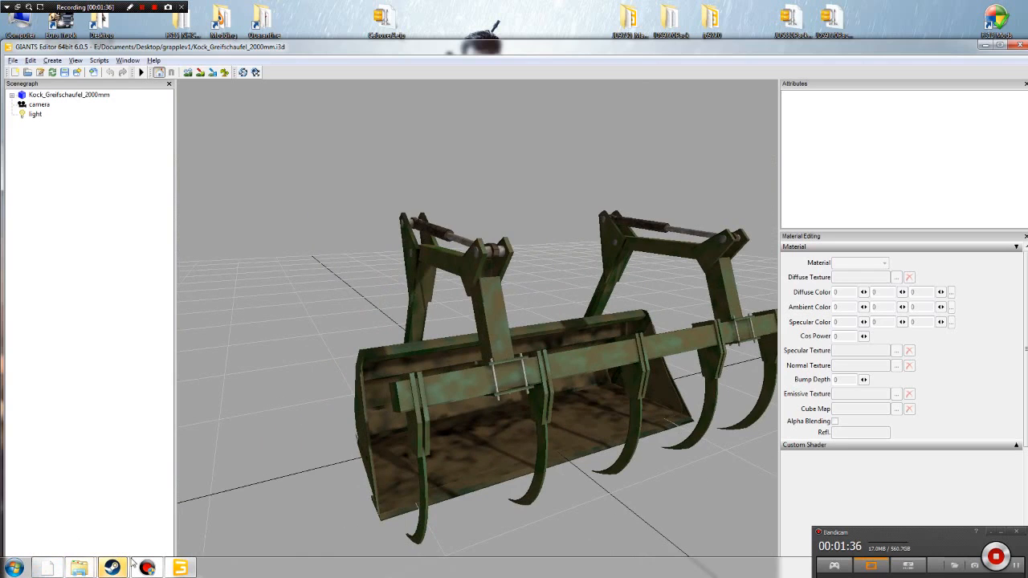
- Close the grapple bucket model without saving changes and close the grapplev1 folder
drag(548, 48, 388, 63)
click(859, 60)
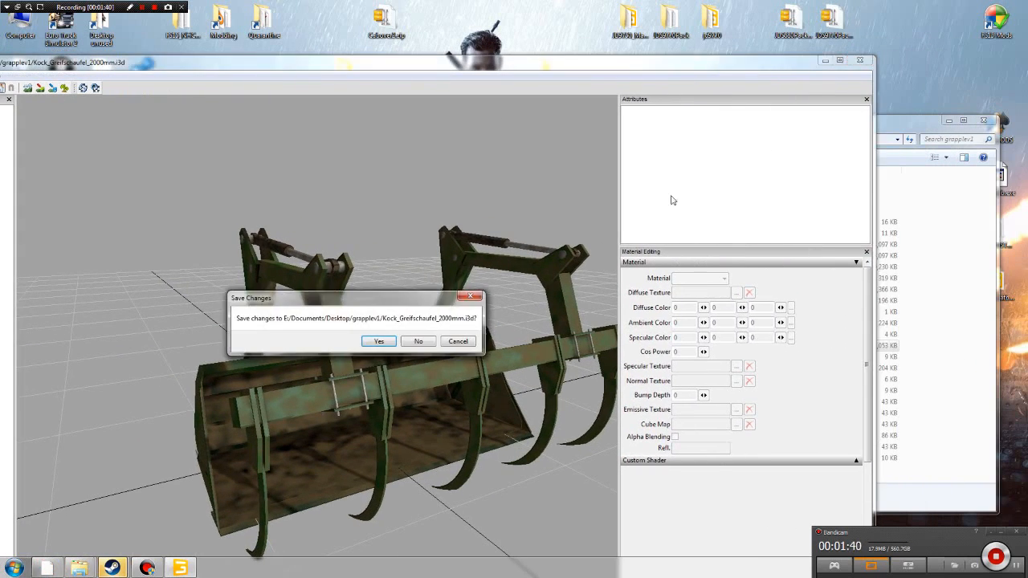
click(417, 341)
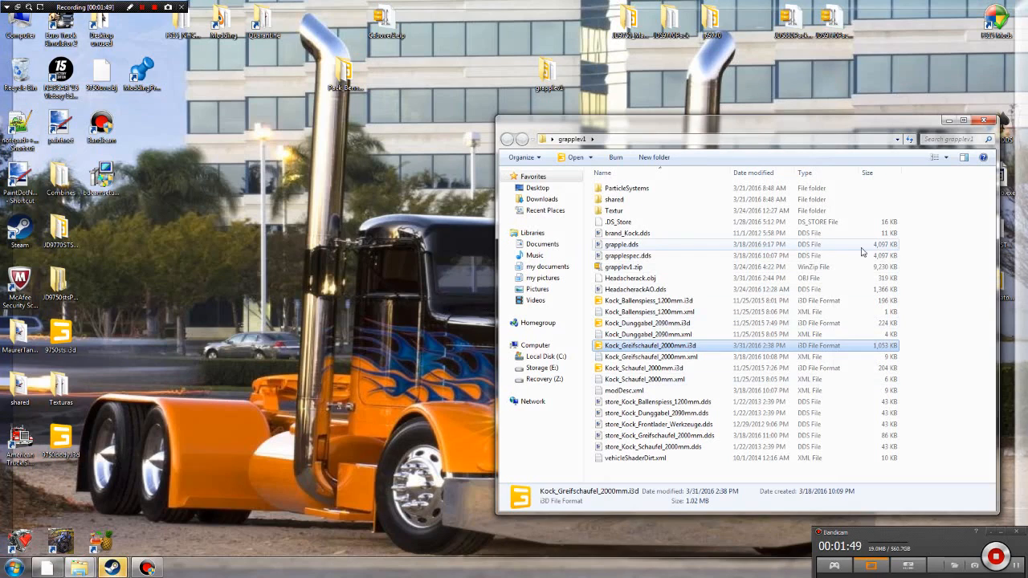
click(985, 122)
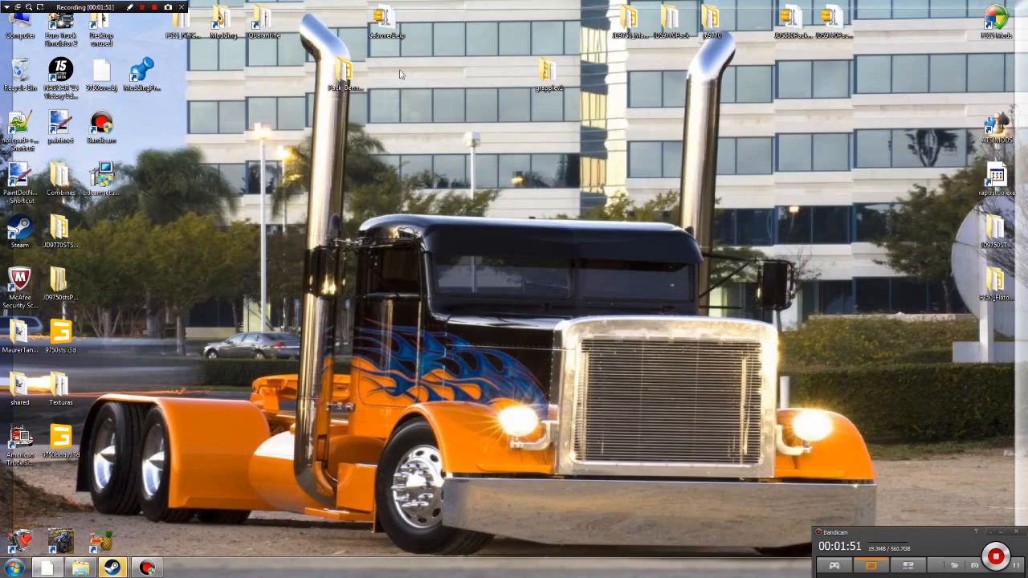
- Open Dezeure_DK33T.i3d from the desktop's Pack_Bennes_Dezeure folder in GIANTS Editor and dismiss the welcome window
double_click(343, 74)
drag(636, 132, 386, 131)
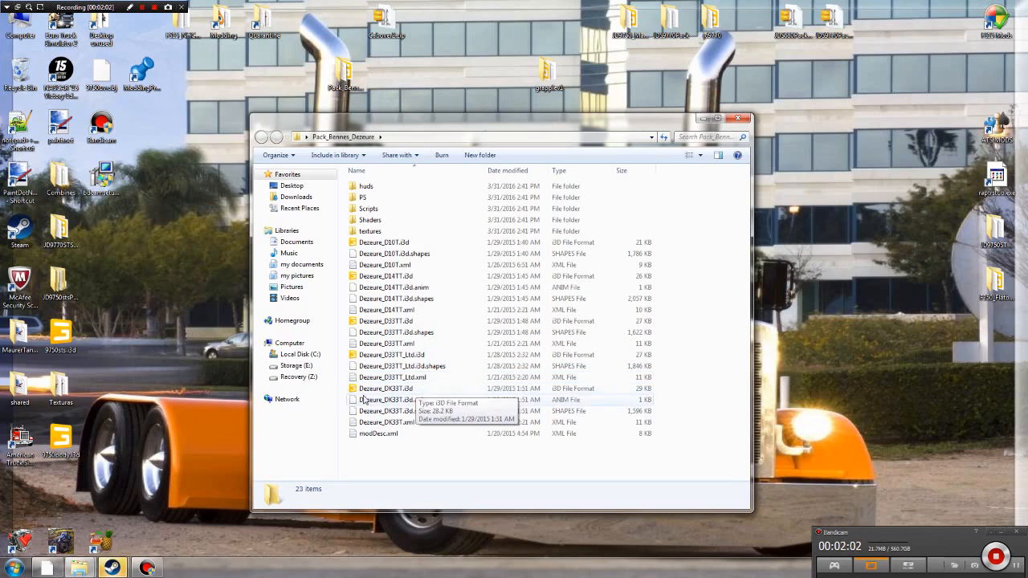
click(388, 391)
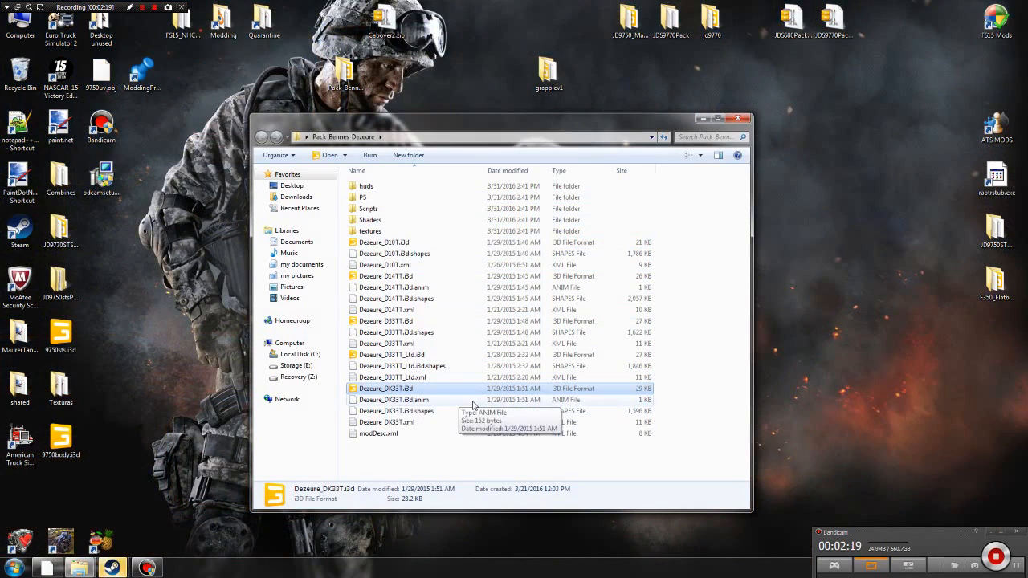
double_click(409, 391)
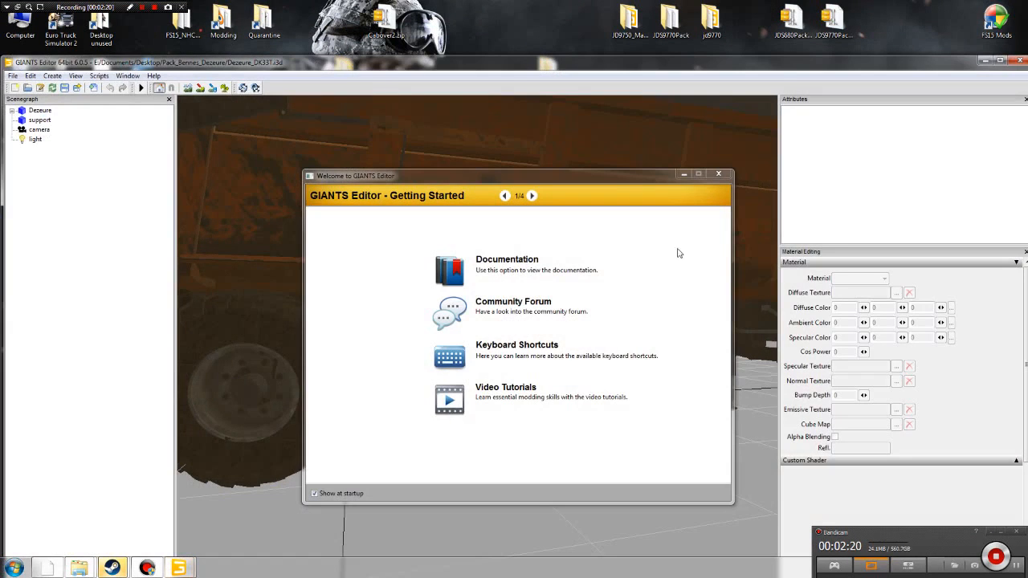
click(718, 174)
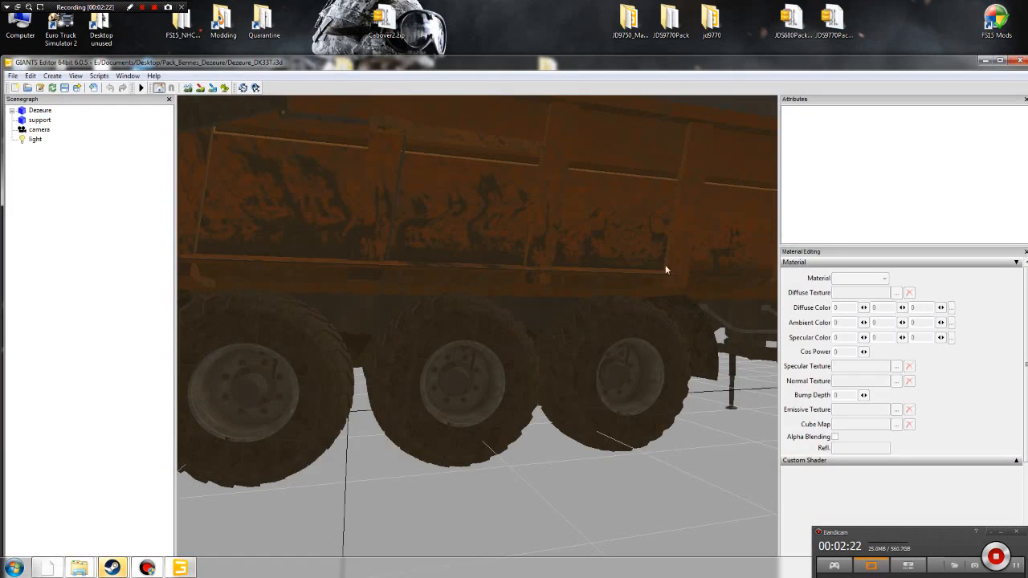
- Select the mesh panel g2_group, nested under g0, above the front wall of the trailer
scroll(666, 263, down, 3)
alt+drag(667, 260, 564, 297)
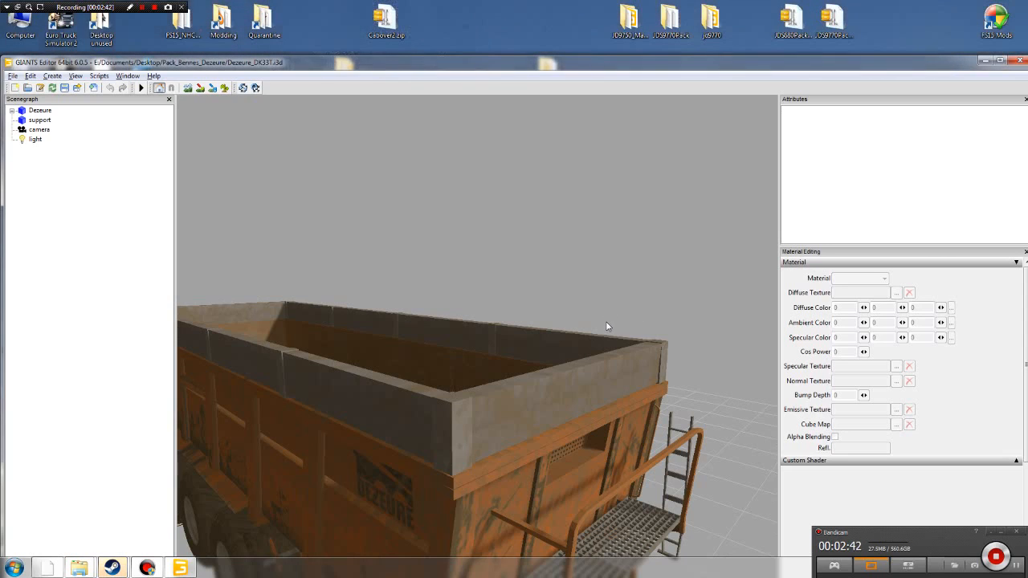
click(608, 325)
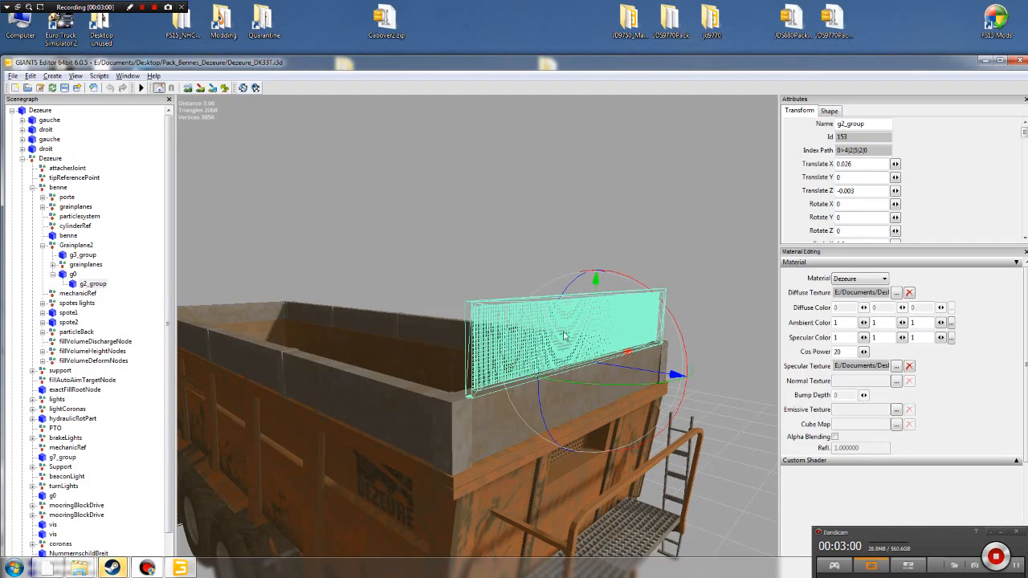
click(73, 275)
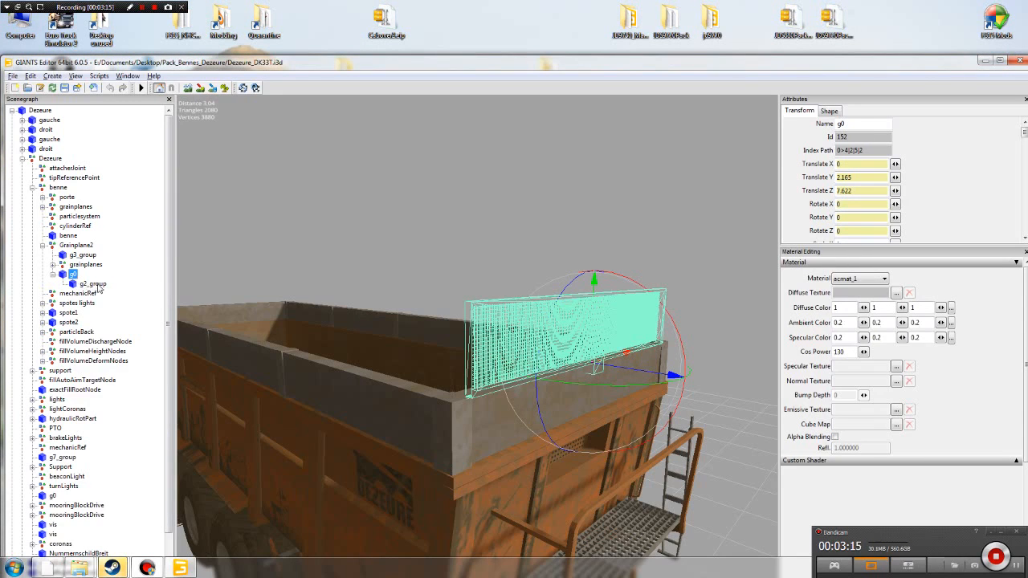
click(98, 287)
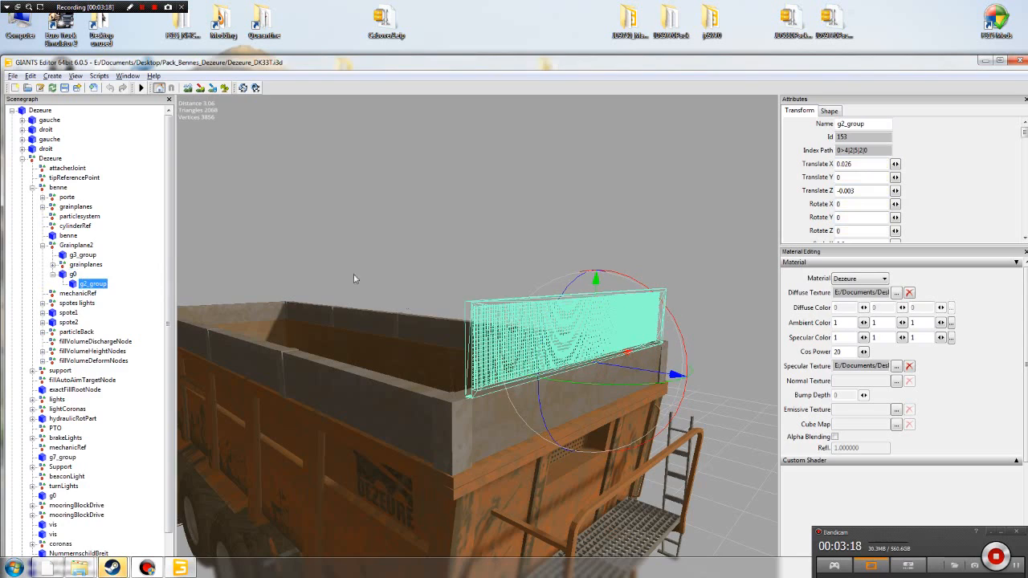
- Export the selected panel as a Wavefront OBJ to Headacherack.obj in the grapplev1 folder, replacing the existing file
click(13, 77)
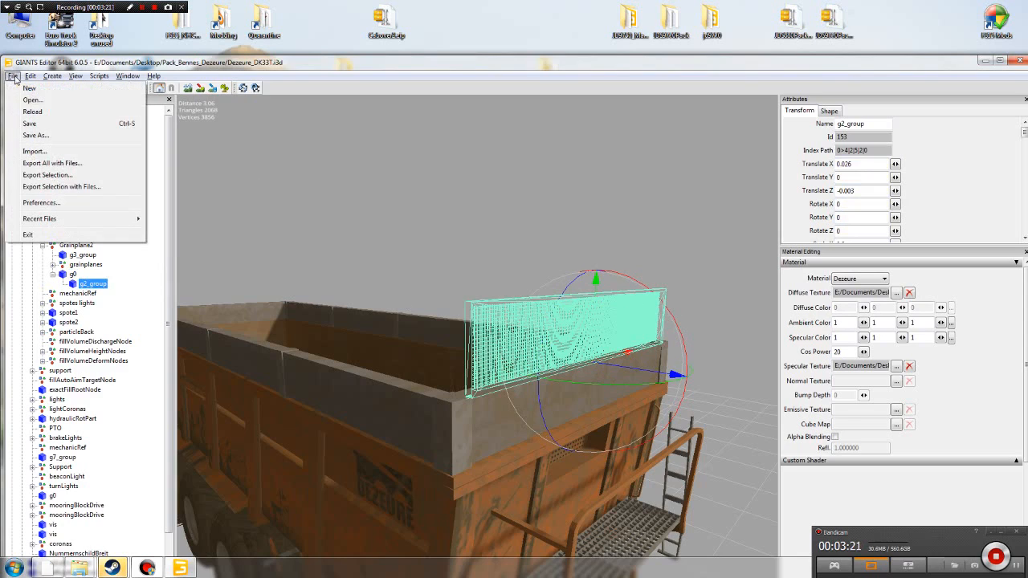
click(45, 175)
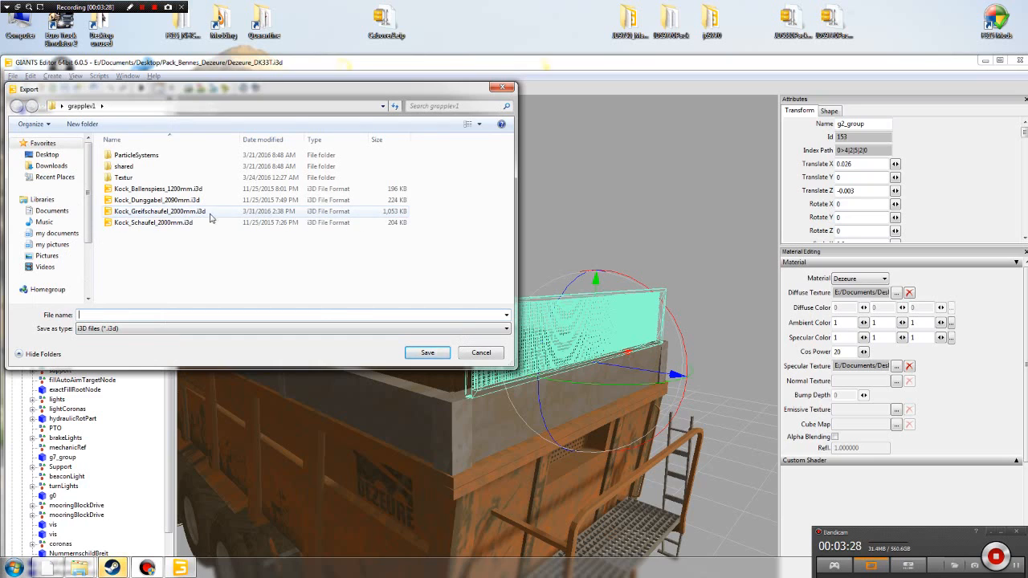
click(128, 329)
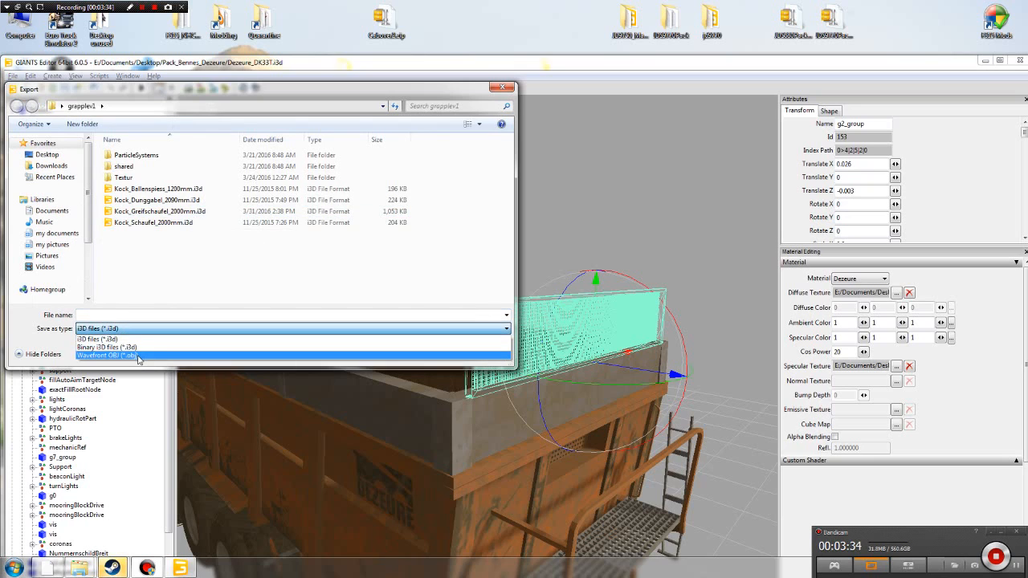
click(138, 356)
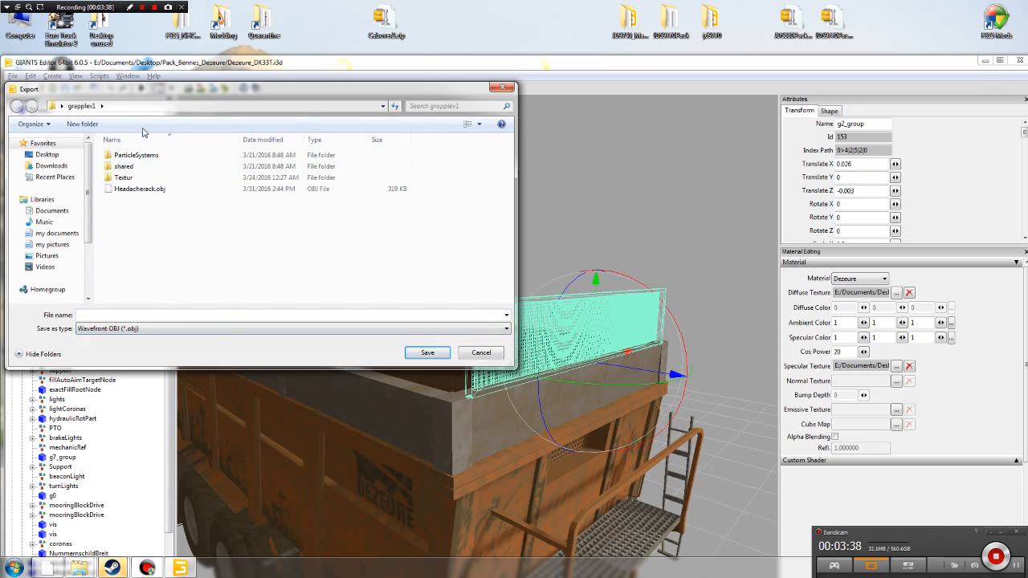
click(145, 189)
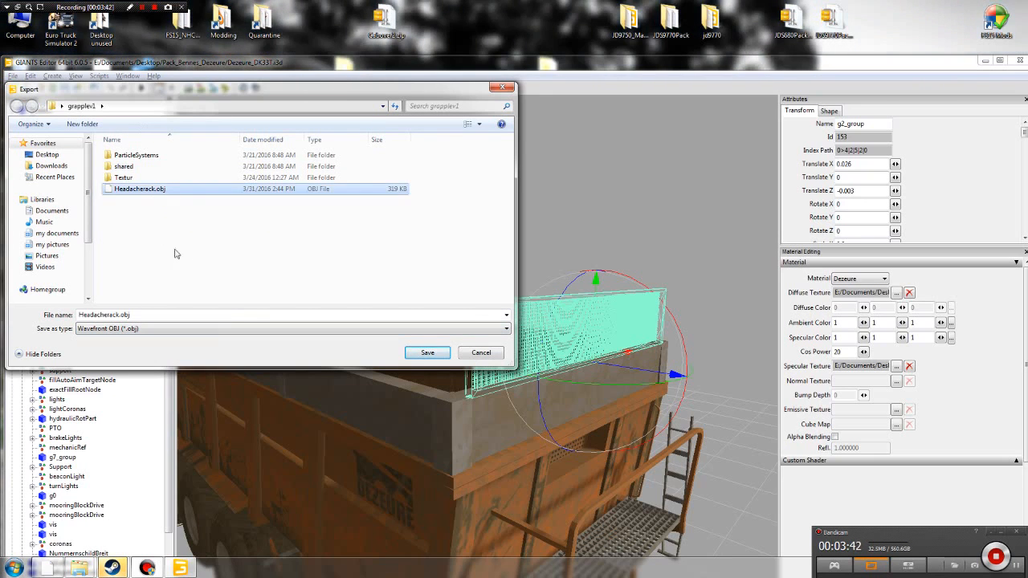
click(427, 353)
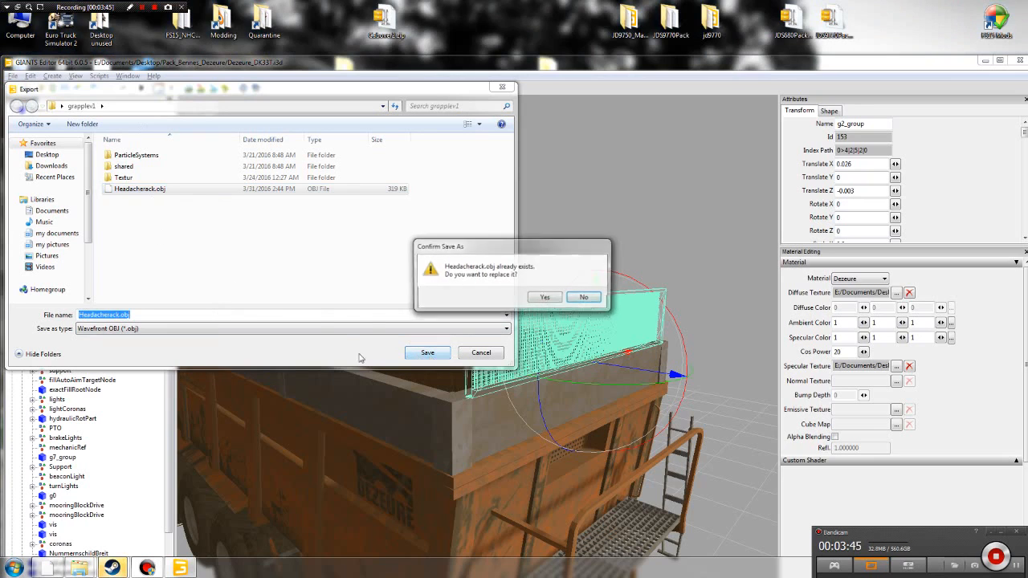
click(533, 298)
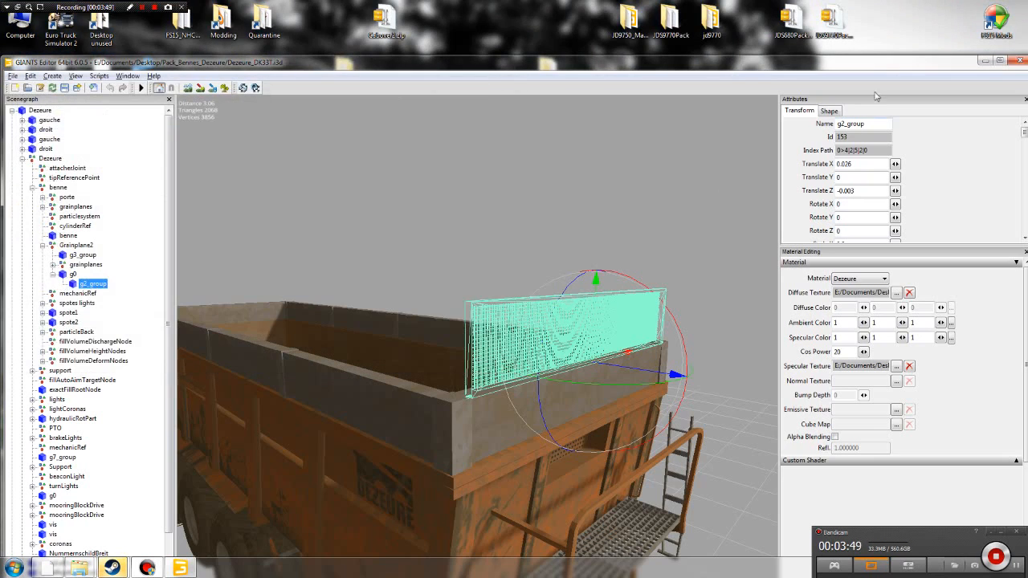
- Close the trailer model without saving along with its folder, and move the Pack_Bennes_Dezeure and grapplev1 folders below the F350 folder on the desktop
click(1020, 60)
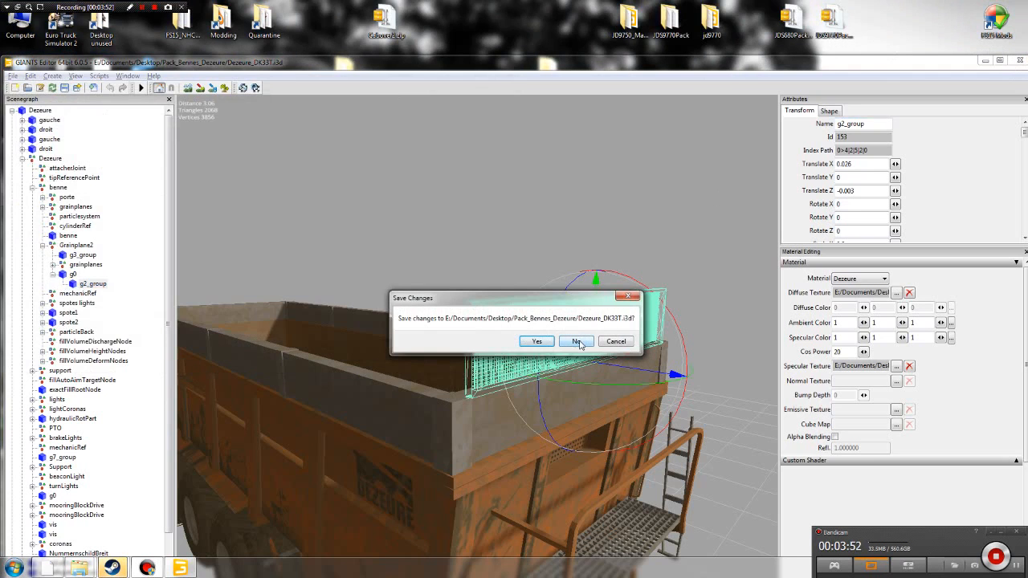
click(577, 342)
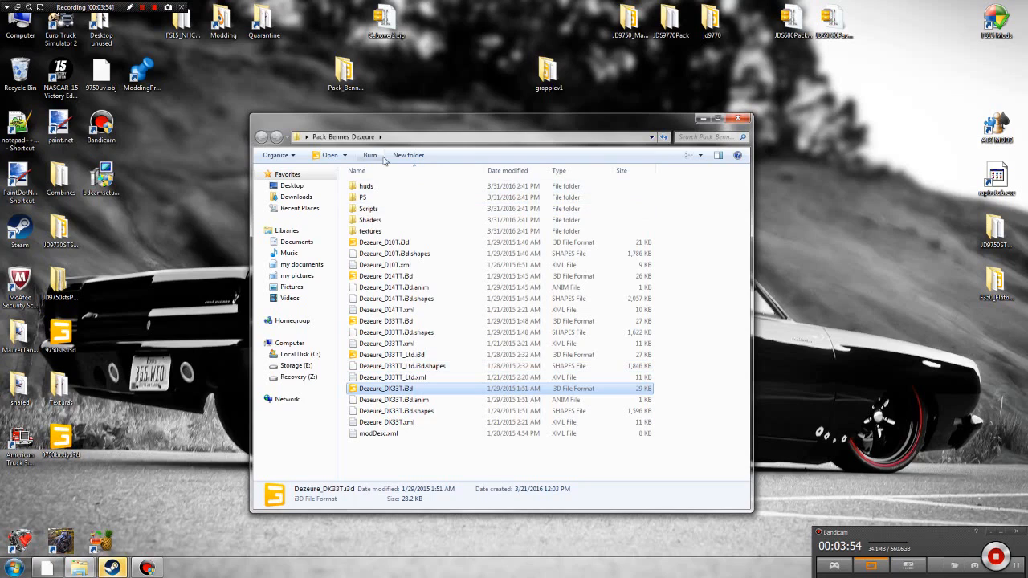
click(745, 121)
drag(343, 73, 996, 339)
drag(550, 74, 998, 390)
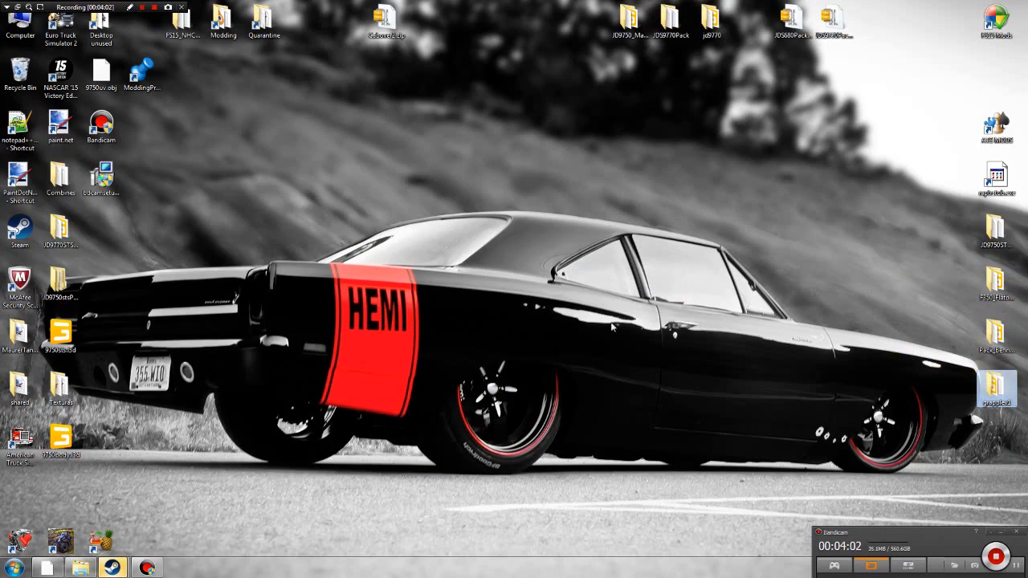
- Launch Blender from the desktop's Modding folder, dismiss the splash screen and delete the default cube
double_click(224, 20)
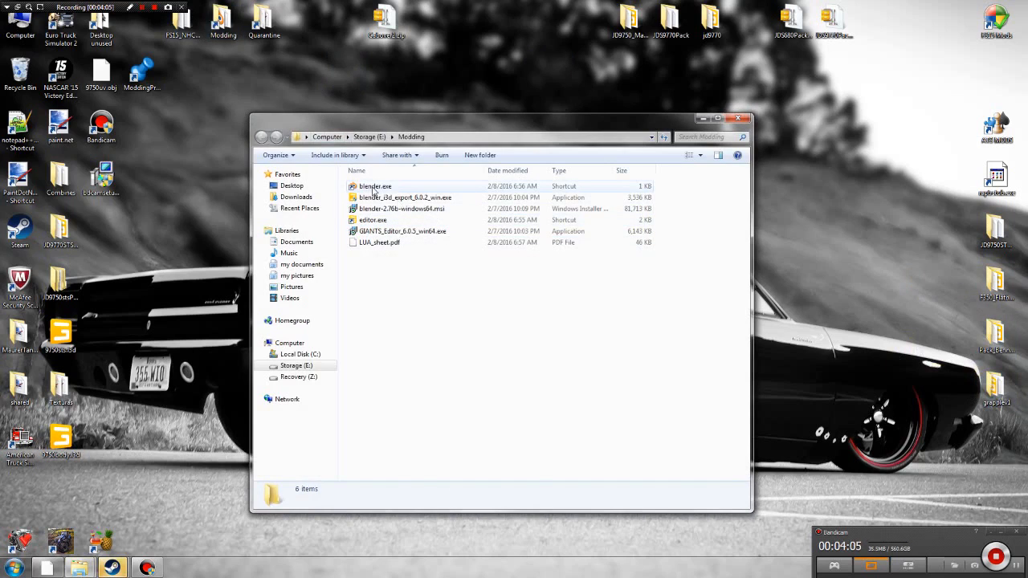
double_click(373, 187)
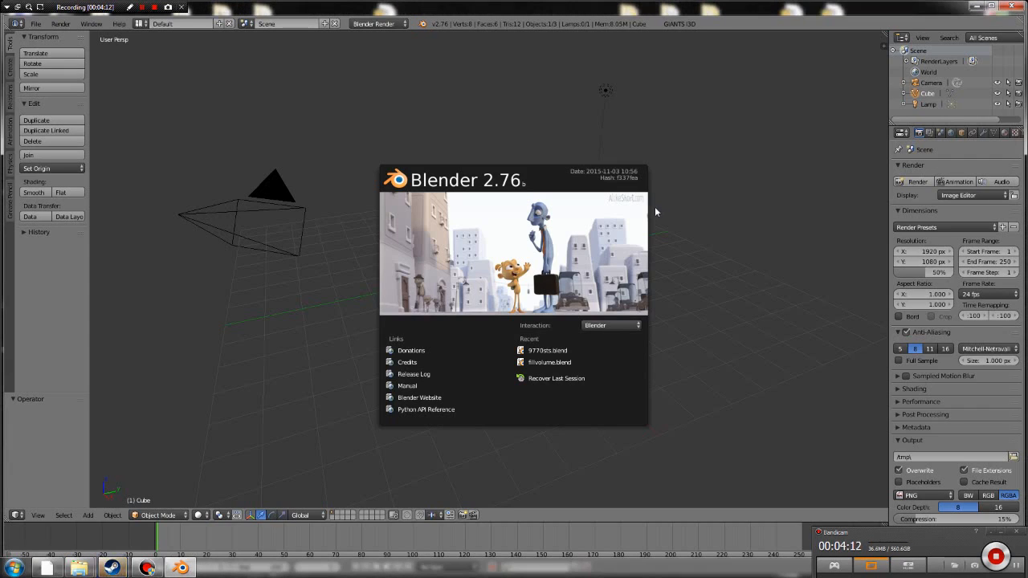
click(501, 134)
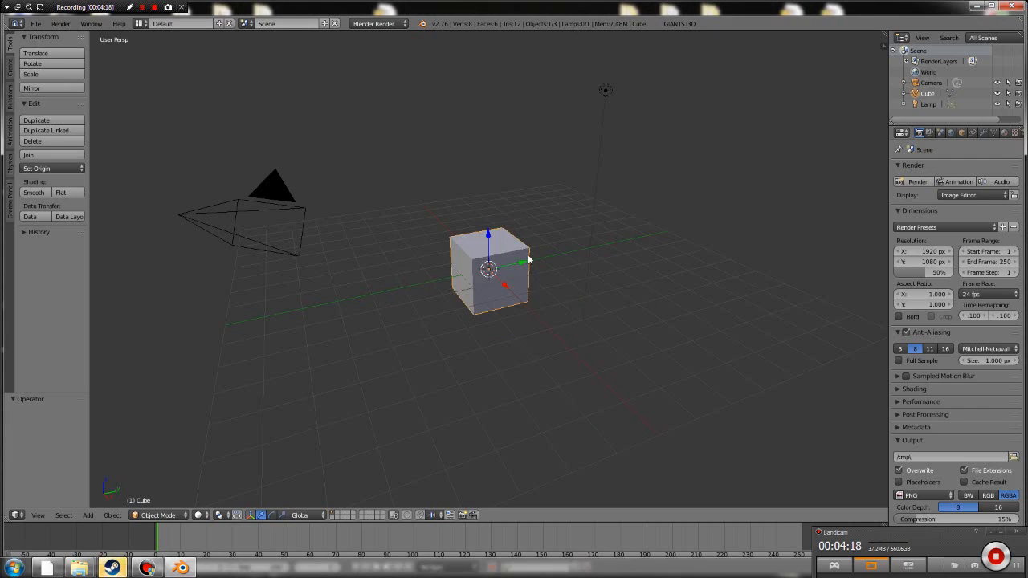
key(x)
click(485, 200)
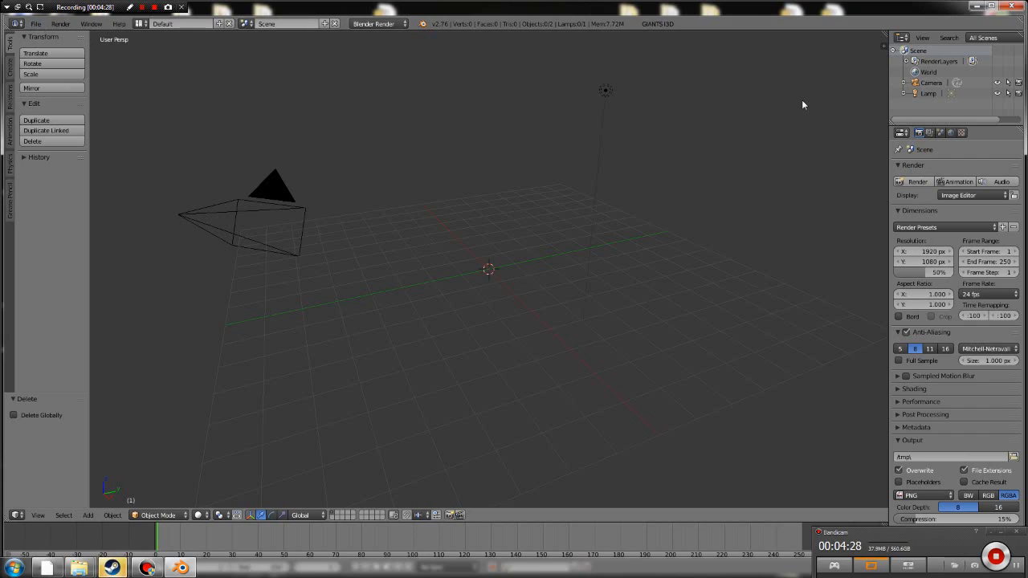
- Minimise Blender, open Kock_Greifschaufel_2000mm.i3d from the desktop's grapplev1 folder in GIANTS Editor and dismiss the welcome window
click(975, 6)
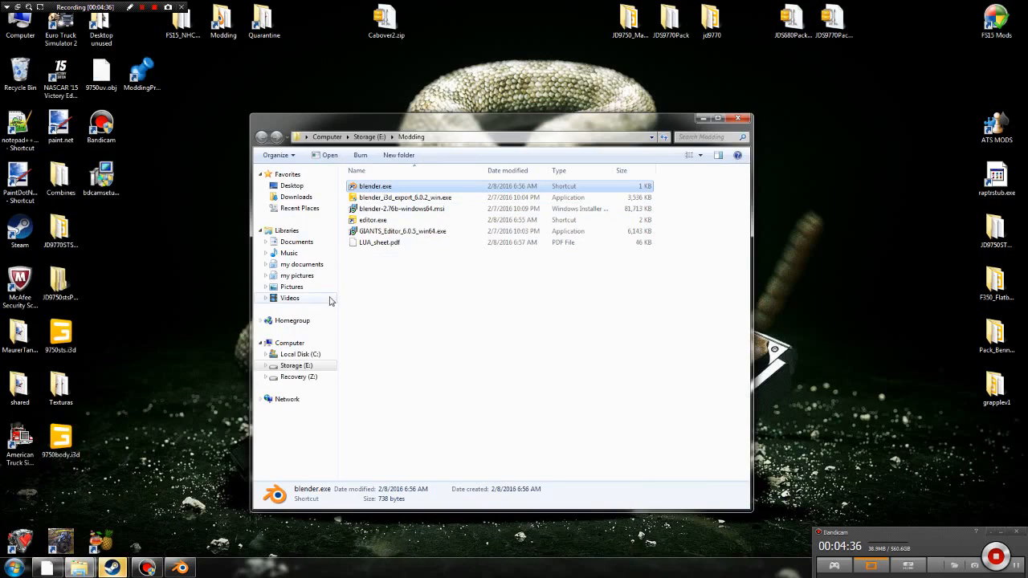
double_click(995, 387)
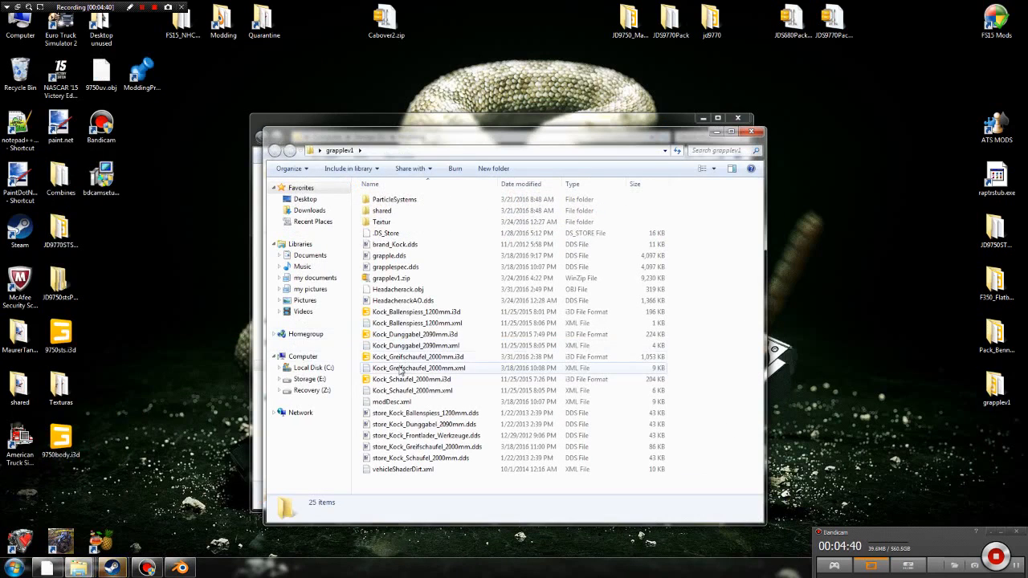
click(436, 358)
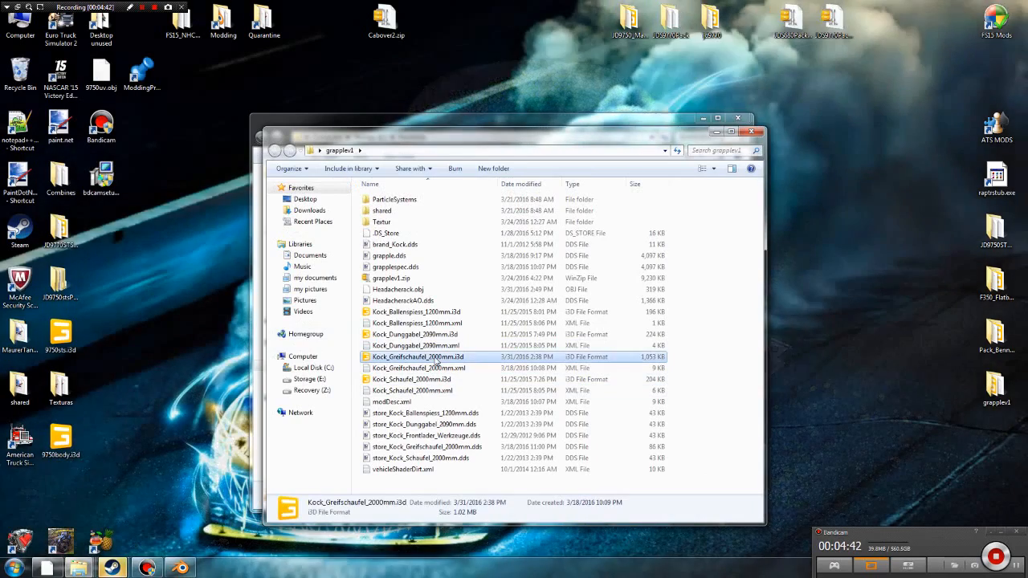
double_click(438, 363)
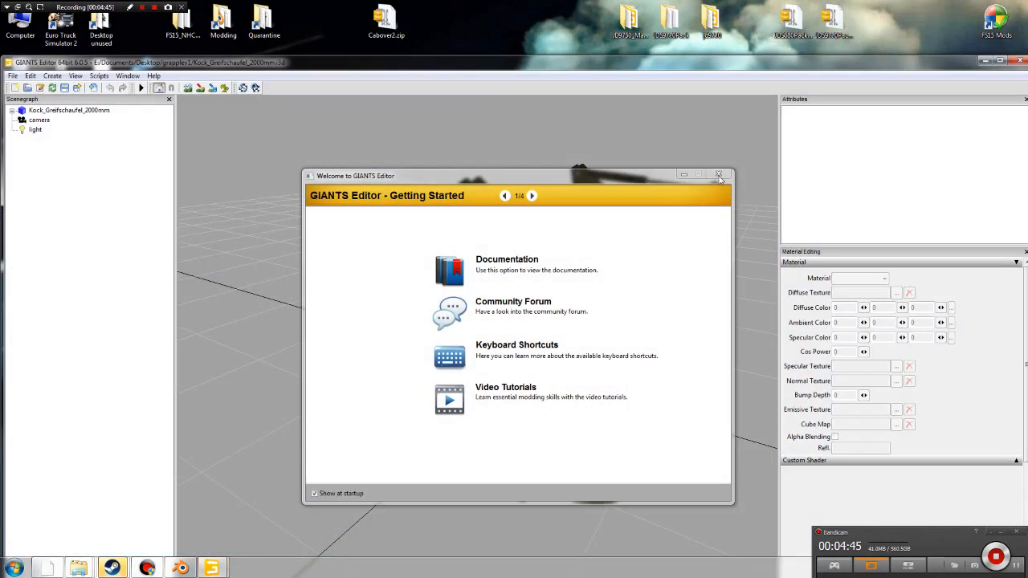
click(719, 175)
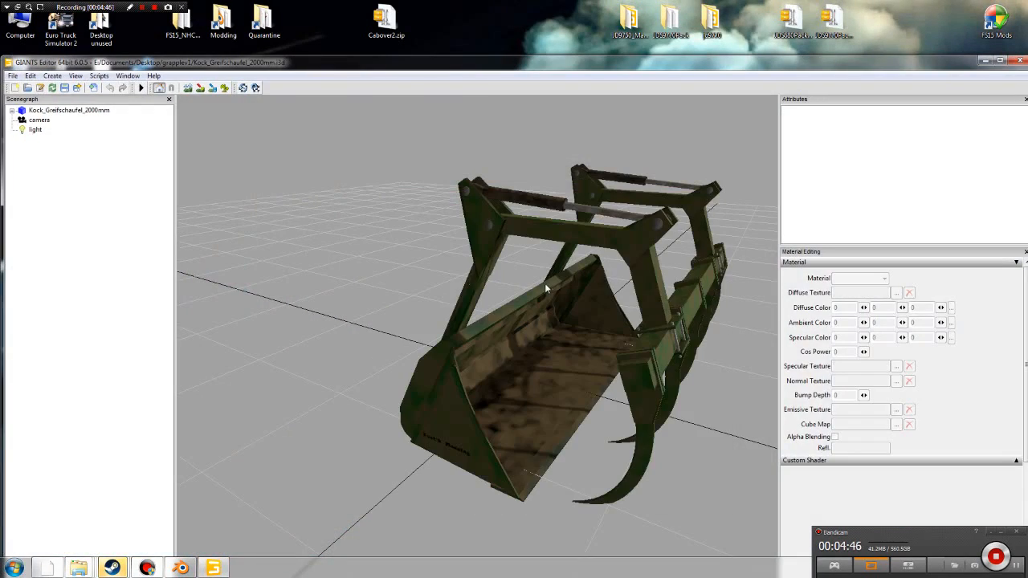
- Export the grapple's bucket mesh, Kock_Greifschaufel_2000mm_vis, as a Wavefront OBJ named bucket in the grapplev1 folder
right_click(477, 330)
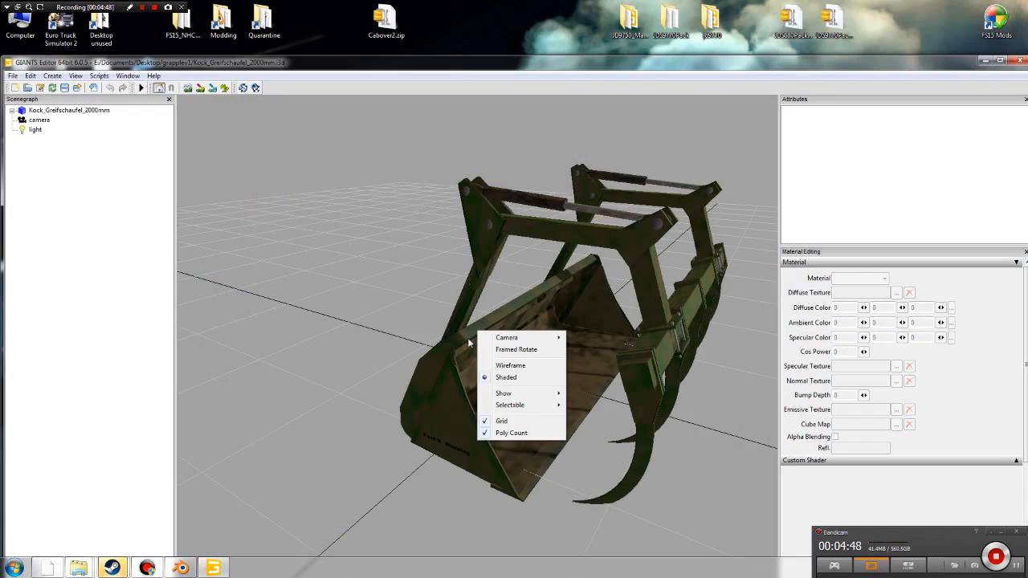
click(459, 347)
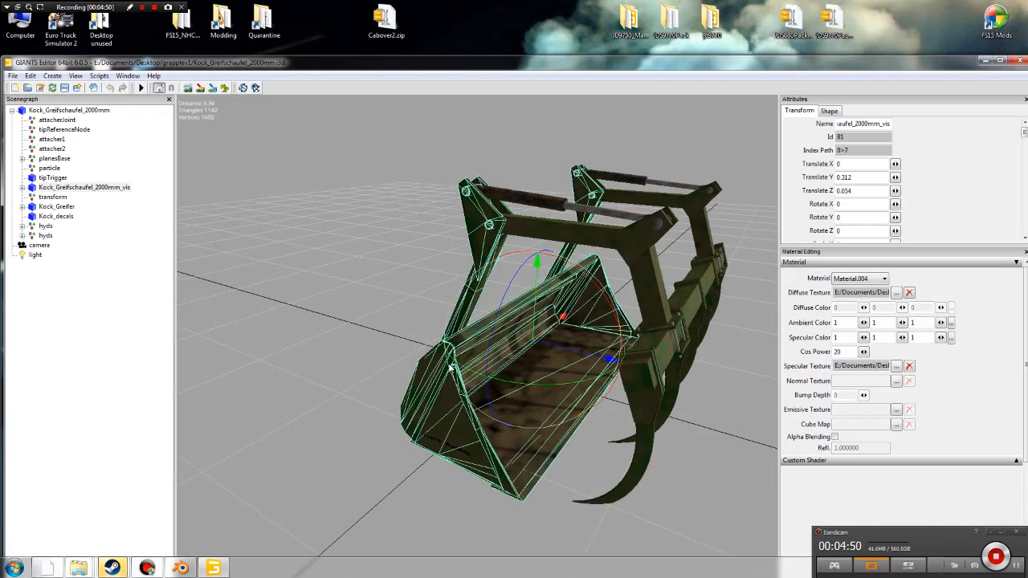
click(13, 76)
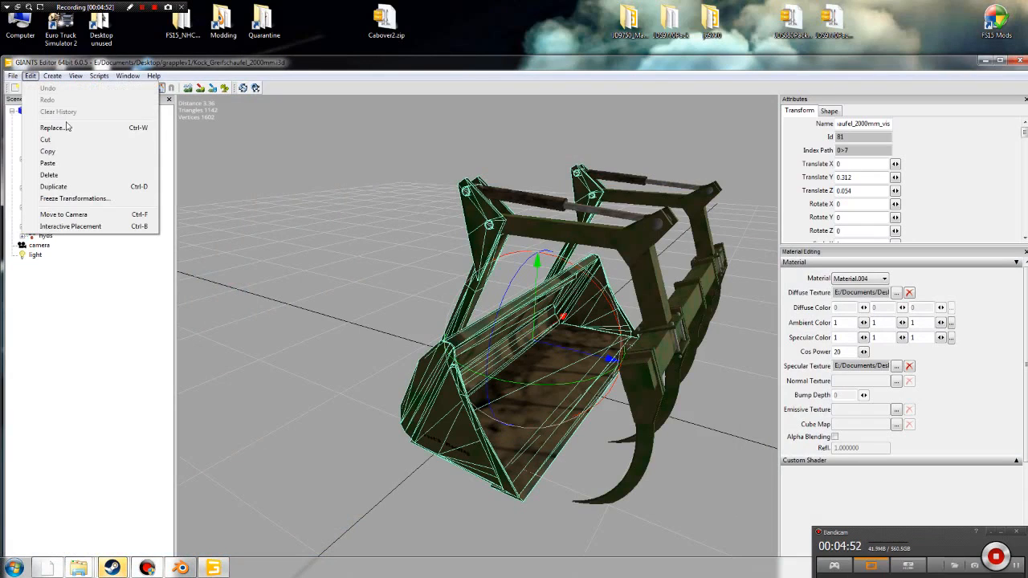
click(45, 174)
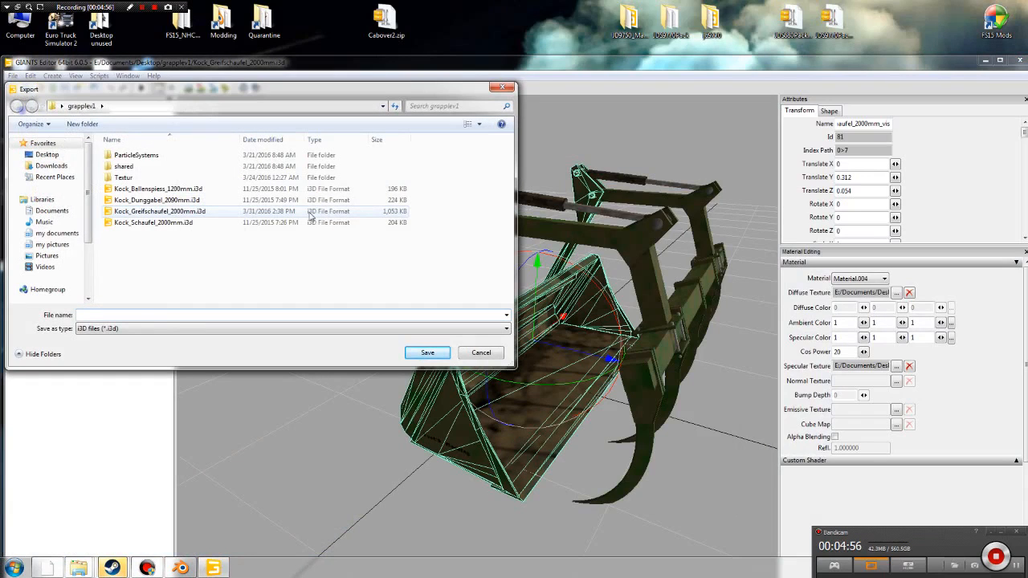
click(127, 328)
click(126, 353)
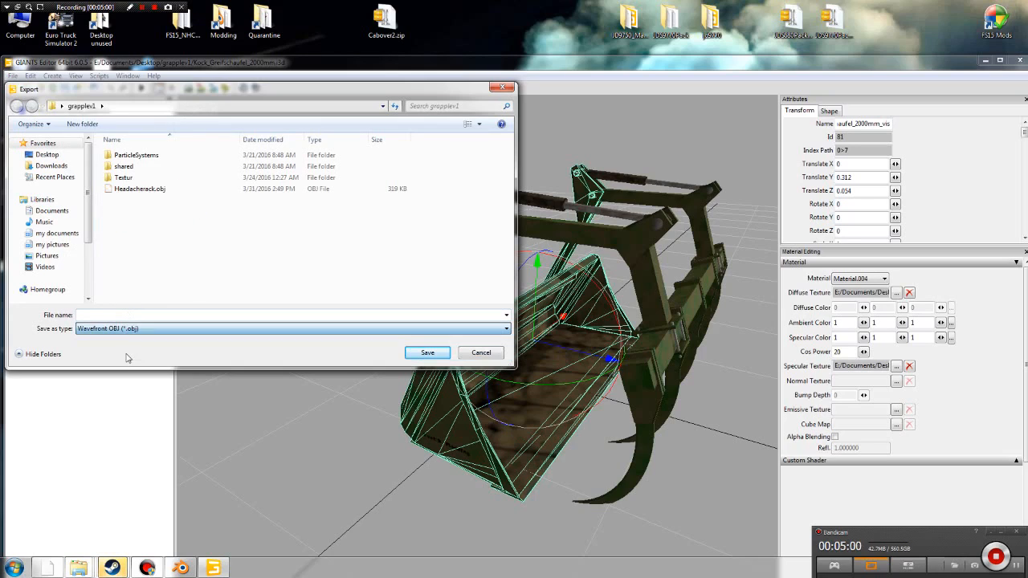
click(108, 316)
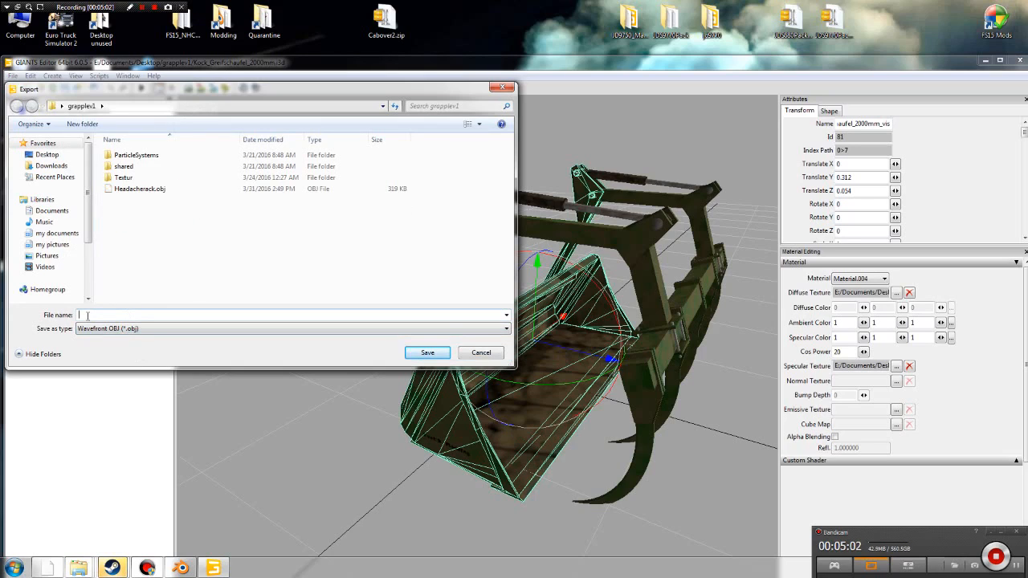
text(b)
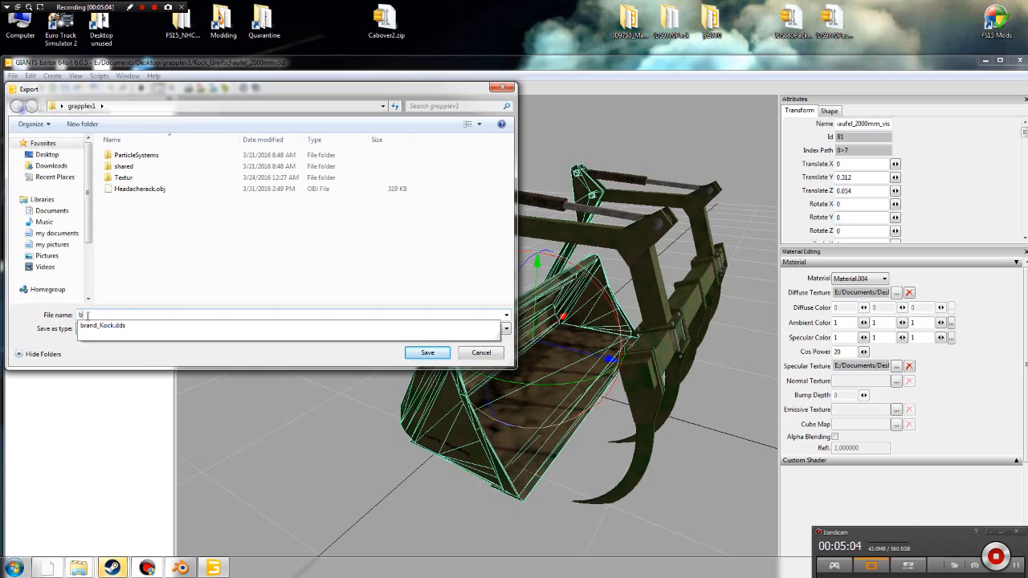
text(ucket)
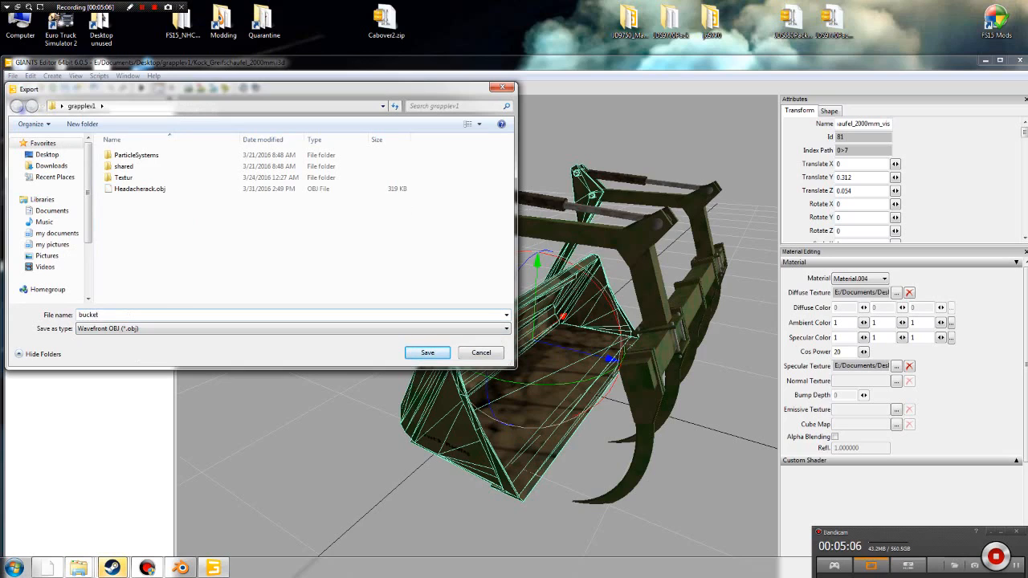
key(Return)
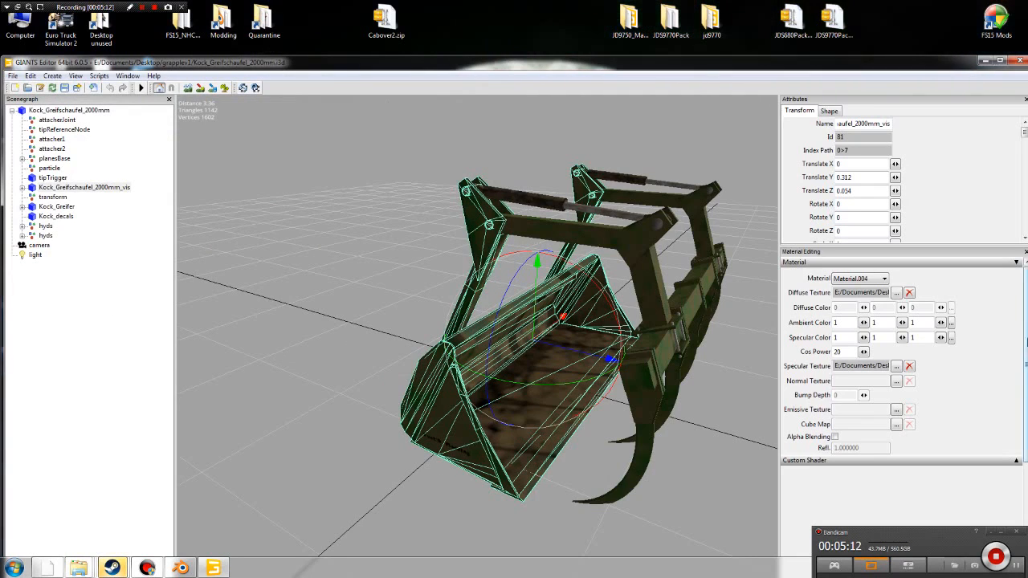
- Close GIANTS Editor and the open folder windows, and switch back to Blender
click(1021, 62)
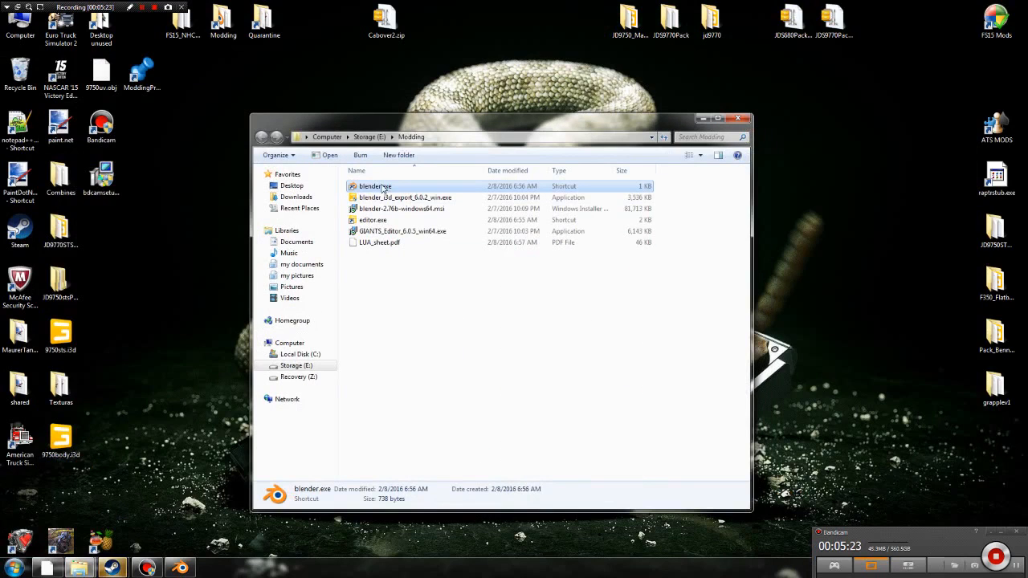
click(737, 118)
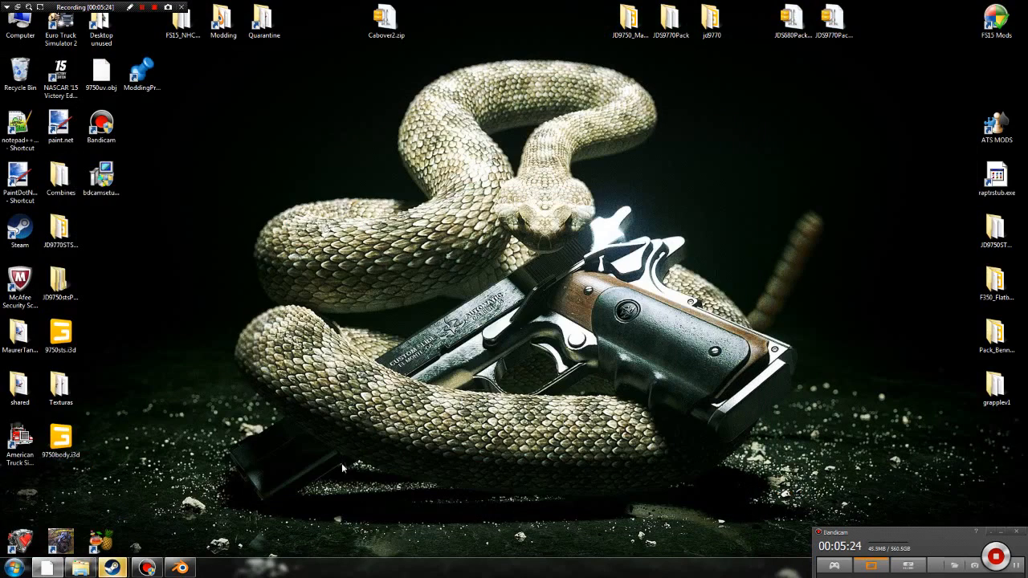
click(178, 567)
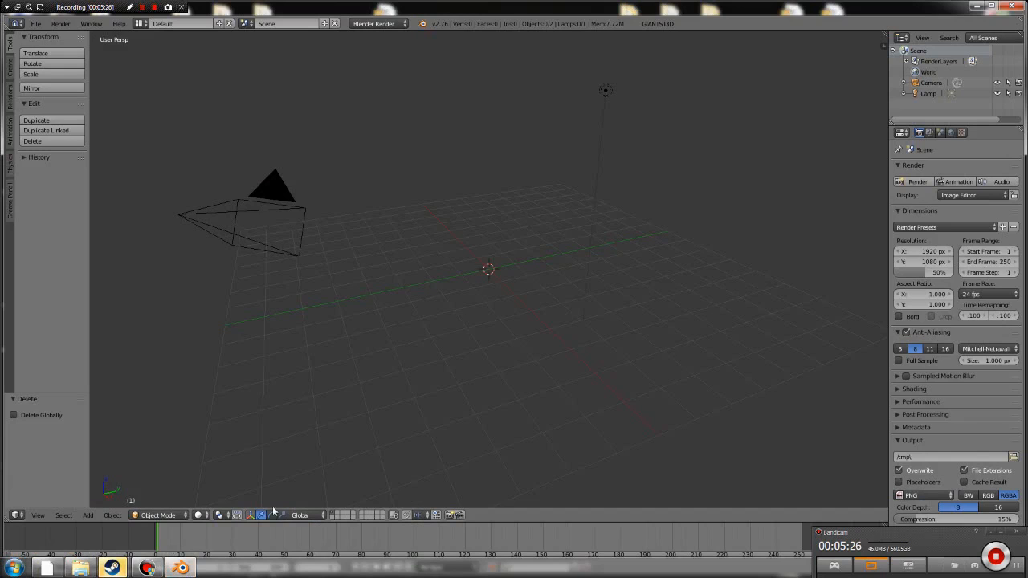
- Import the Wavefront file bucket.obj from the desktop's grapplev1 folder into the empty scene
click(37, 26)
mouse_move(49, 218)
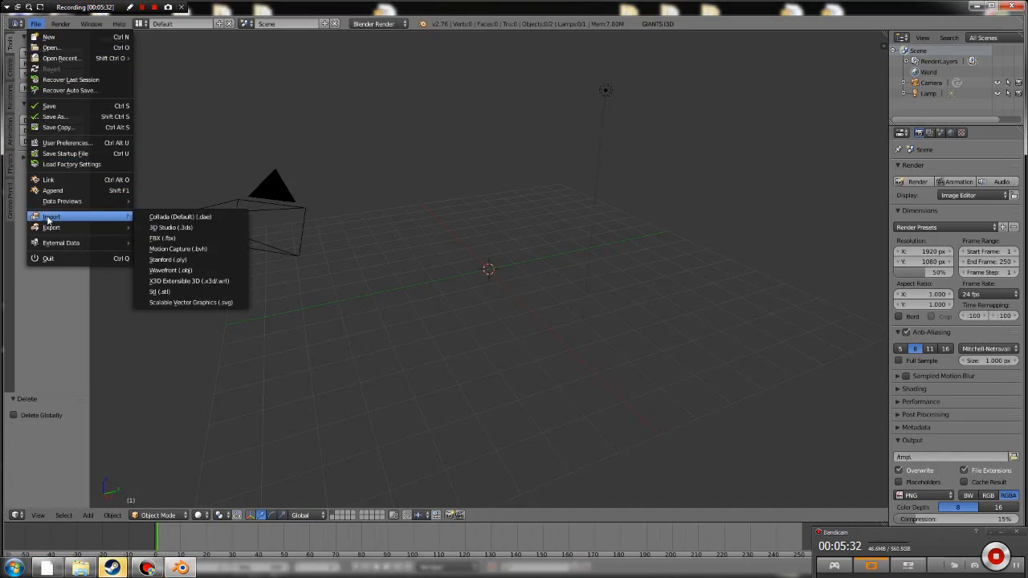
click(185, 271)
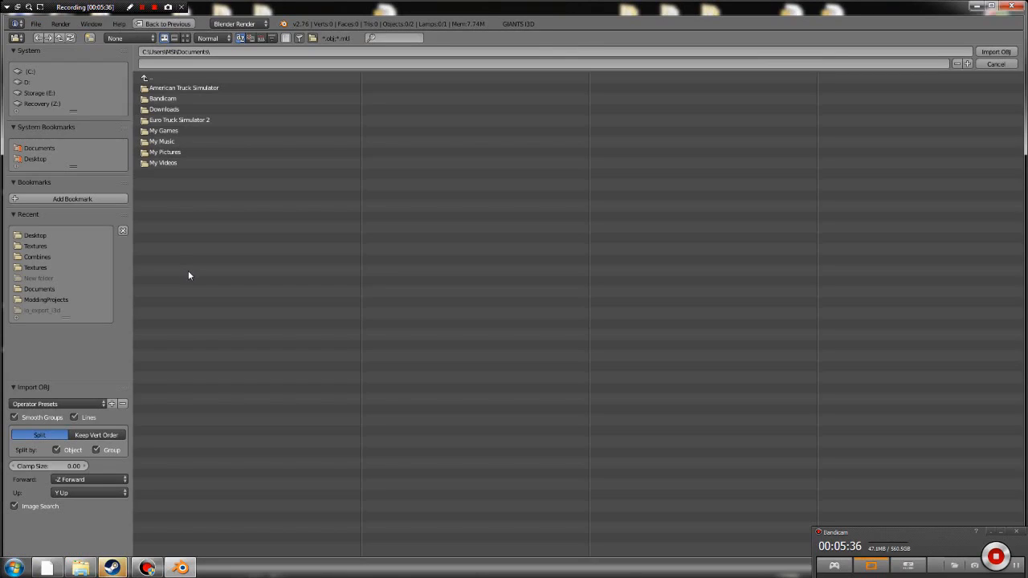
click(41, 160)
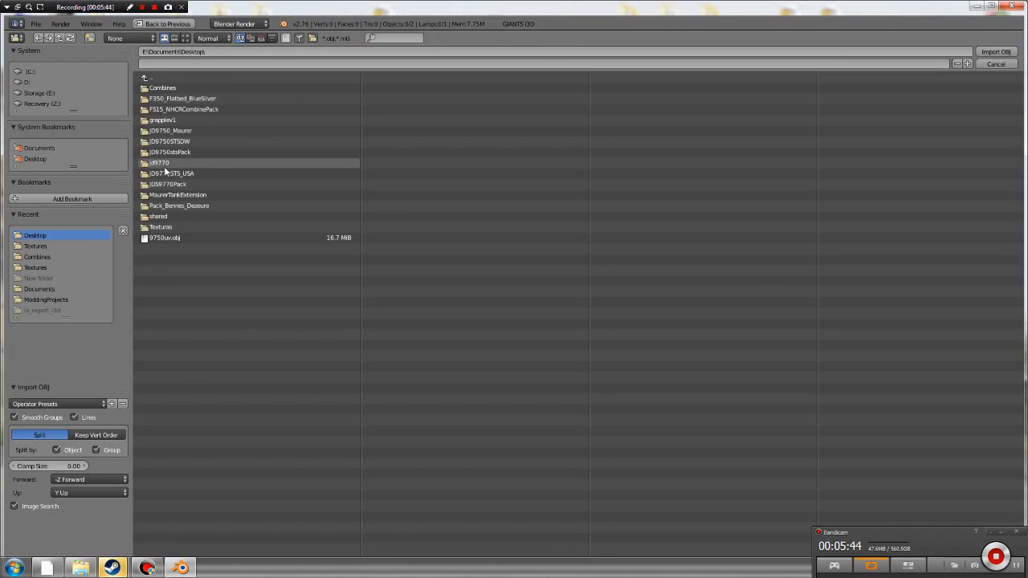
click(163, 120)
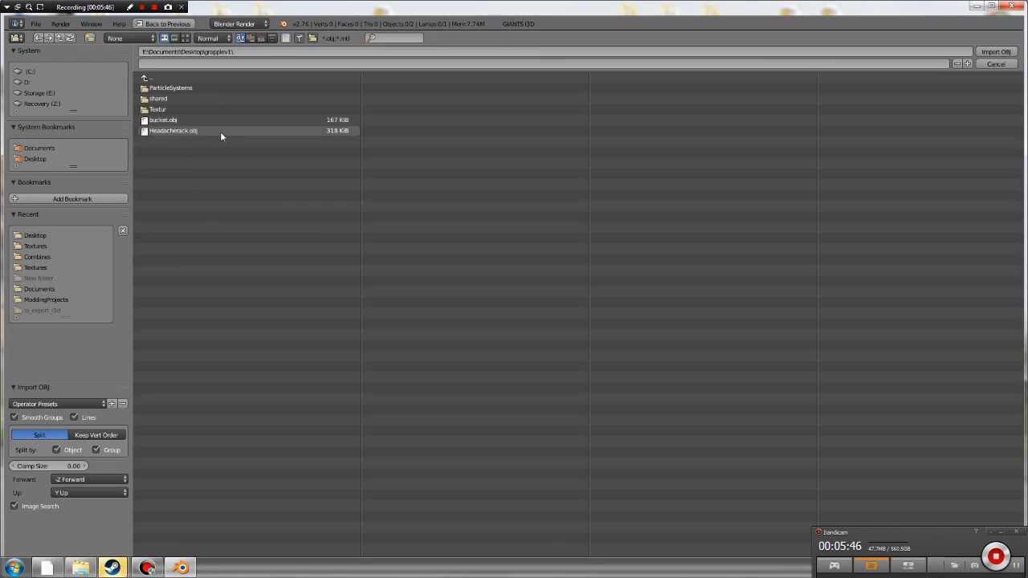
double_click(163, 121)
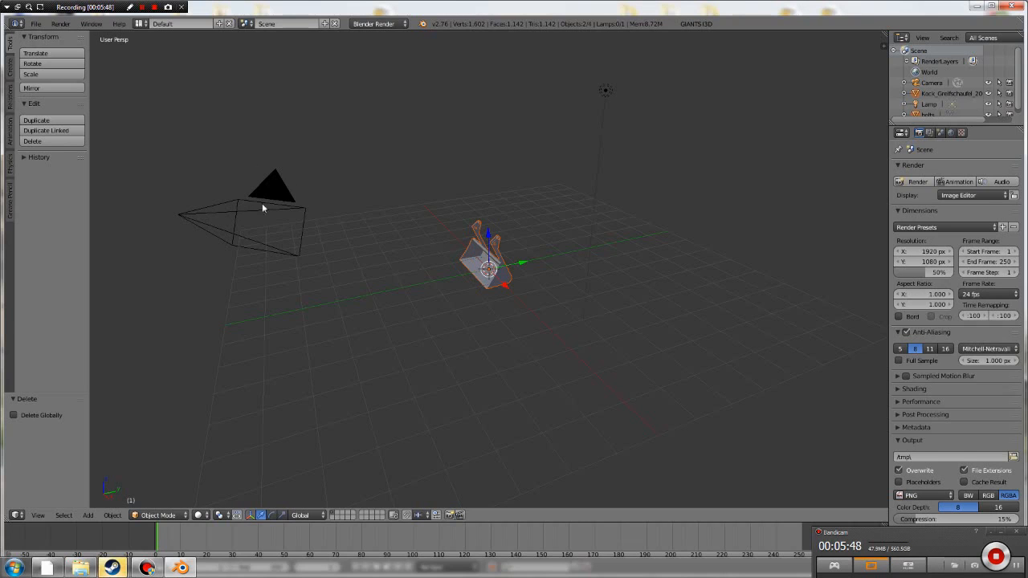
- Import the Wavefront file Headacherack.obj from the grapplev1 folder into the same scene
click(36, 23)
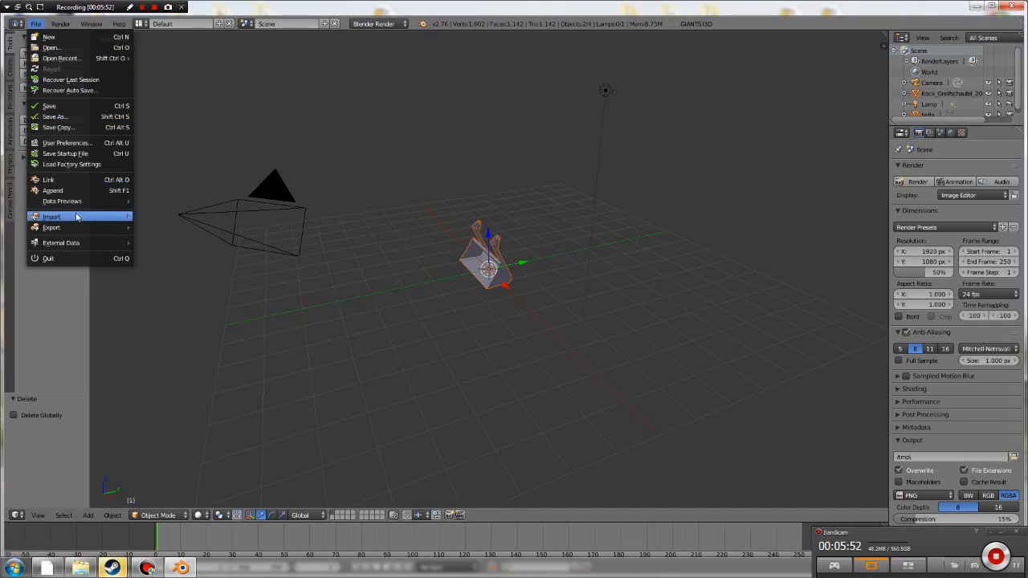
mouse_move(97, 217)
click(189, 270)
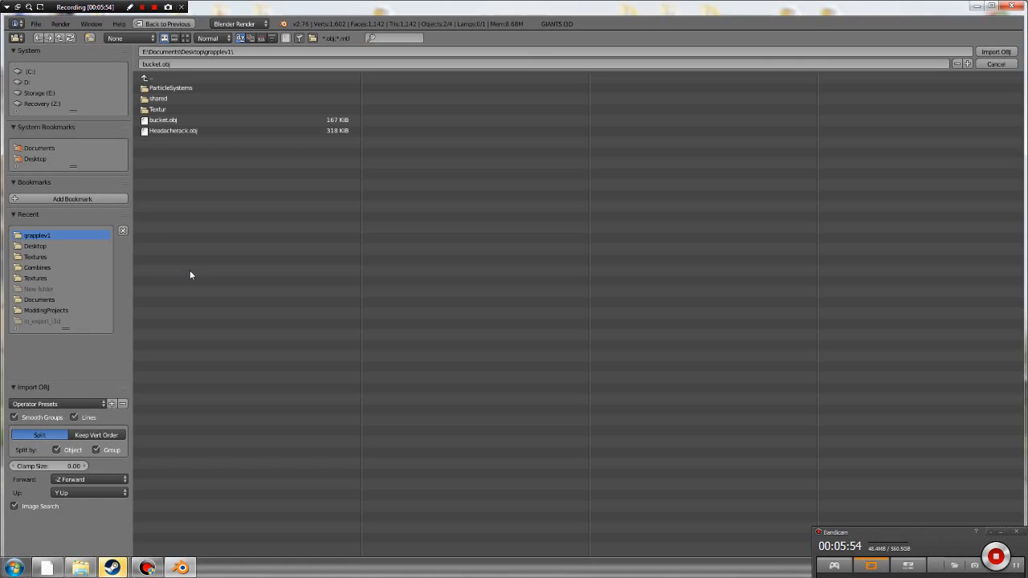
double_click(172, 131)
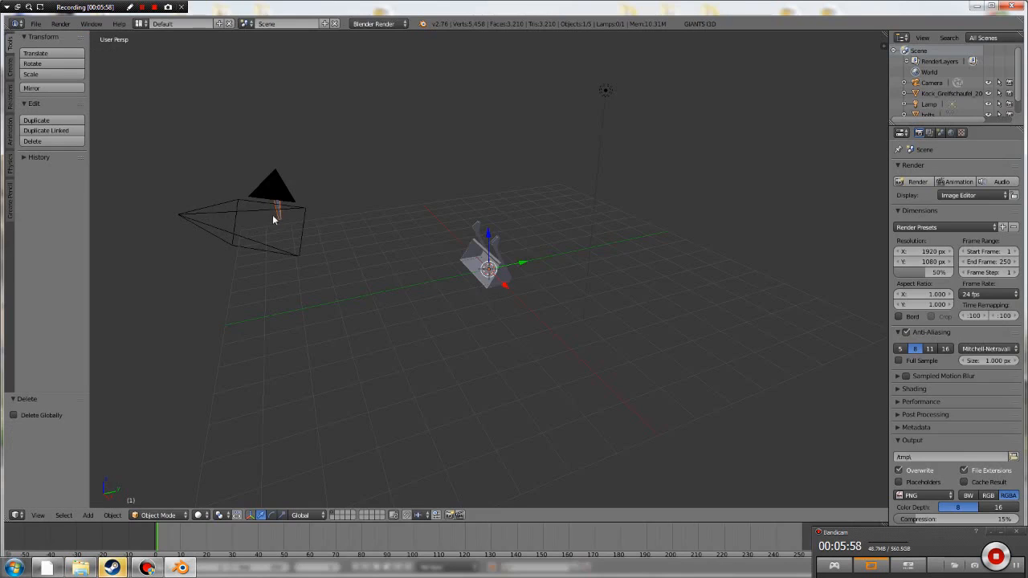
- Move the headache rack panel g2_group about 5.66 units along the global Y axis so it lines up with the bucket
middle_drag(332, 228, 364, 208)
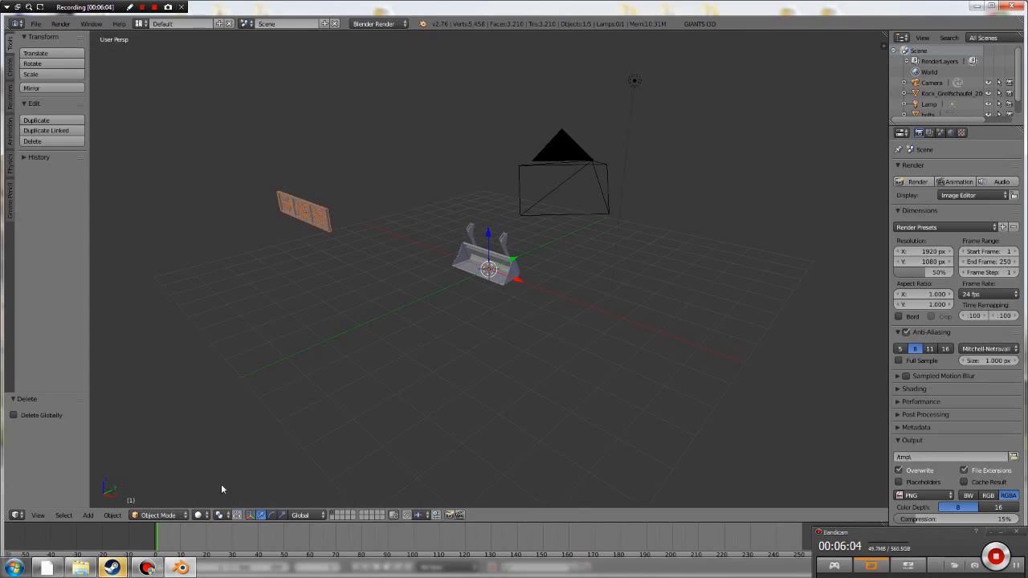
right_click(317, 218)
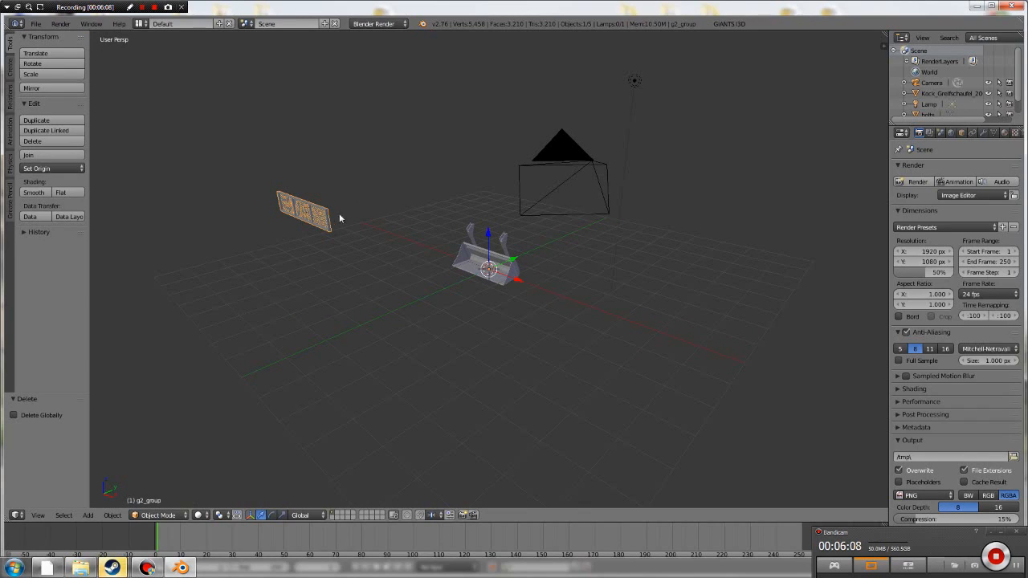
middle_drag(338, 214, 328, 192)
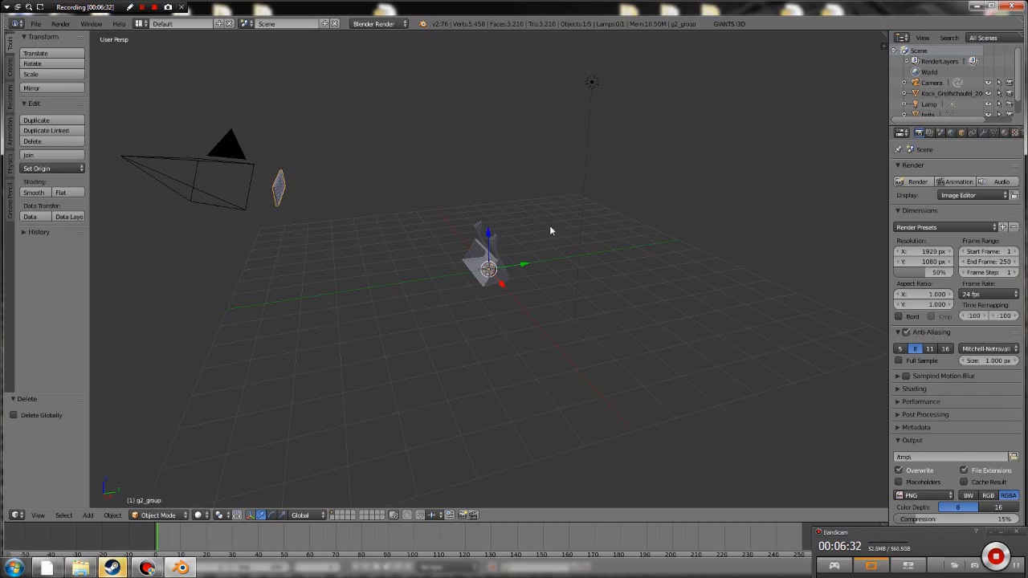
middle_drag(253, 192, 351, 206)
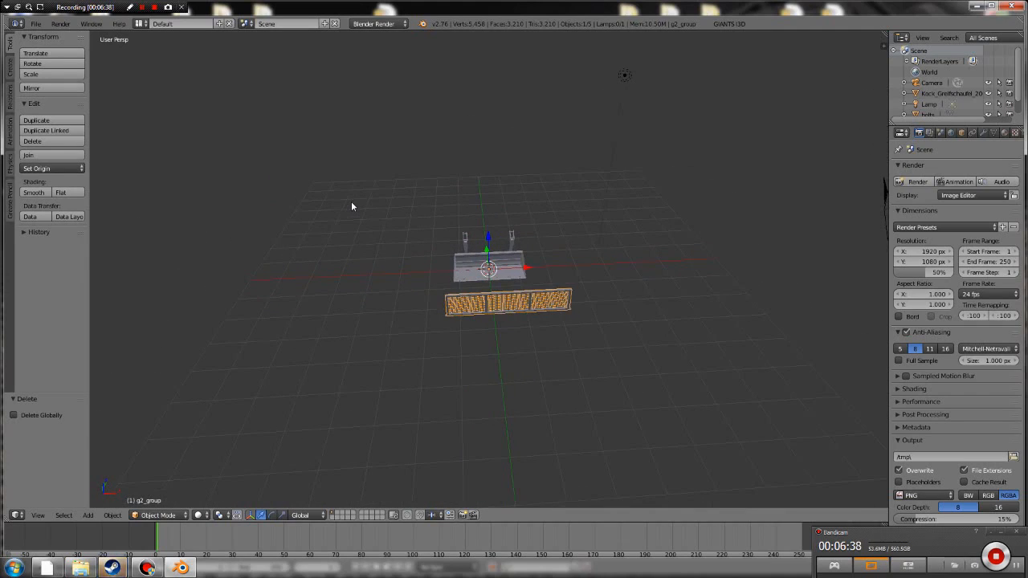
middle_drag(350, 206, 320, 201)
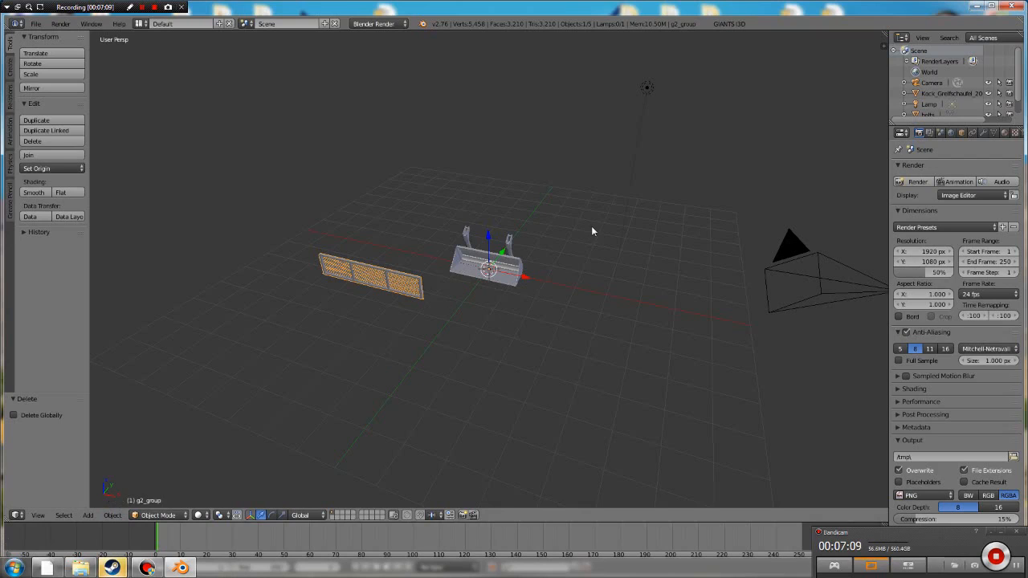
middle_drag(591, 231, 522, 220)
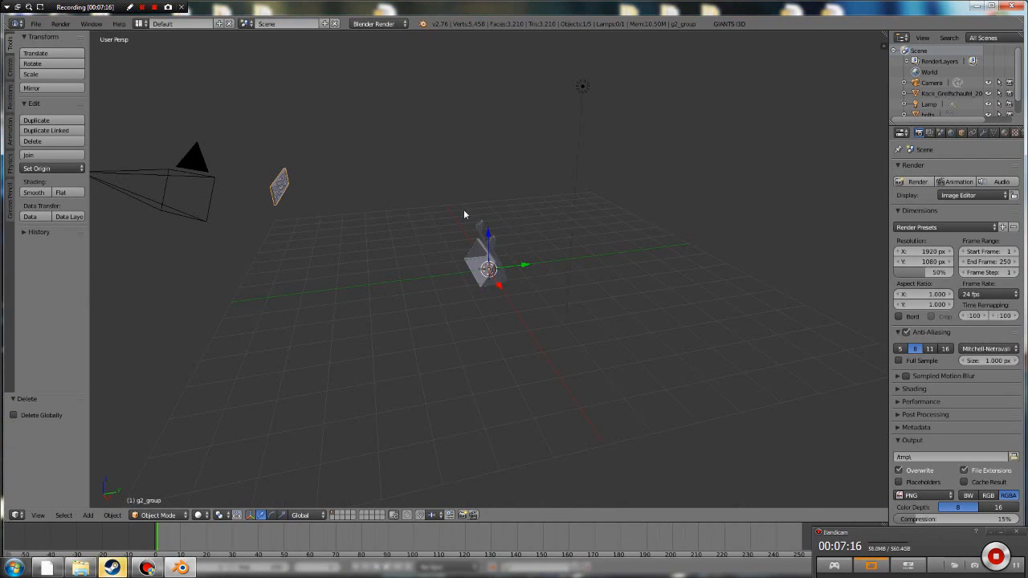
middle_drag(445, 249, 488, 253)
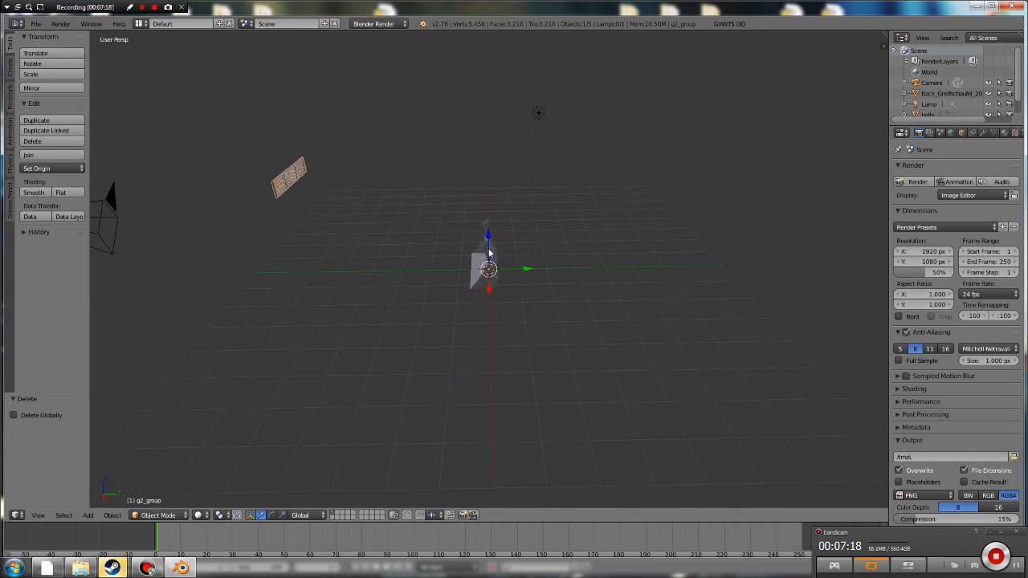
right_click(306, 184)
key(g)
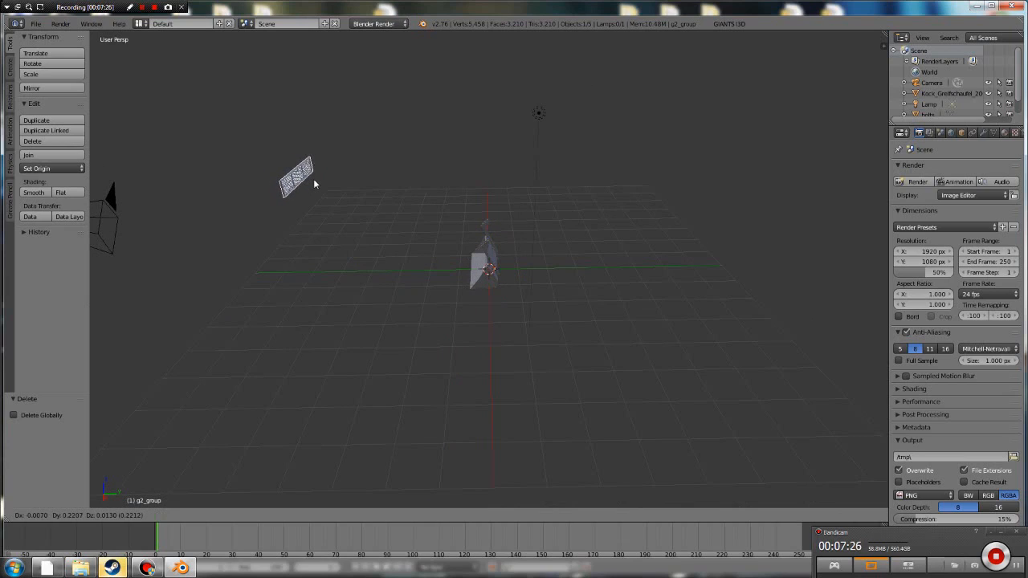
key(y)
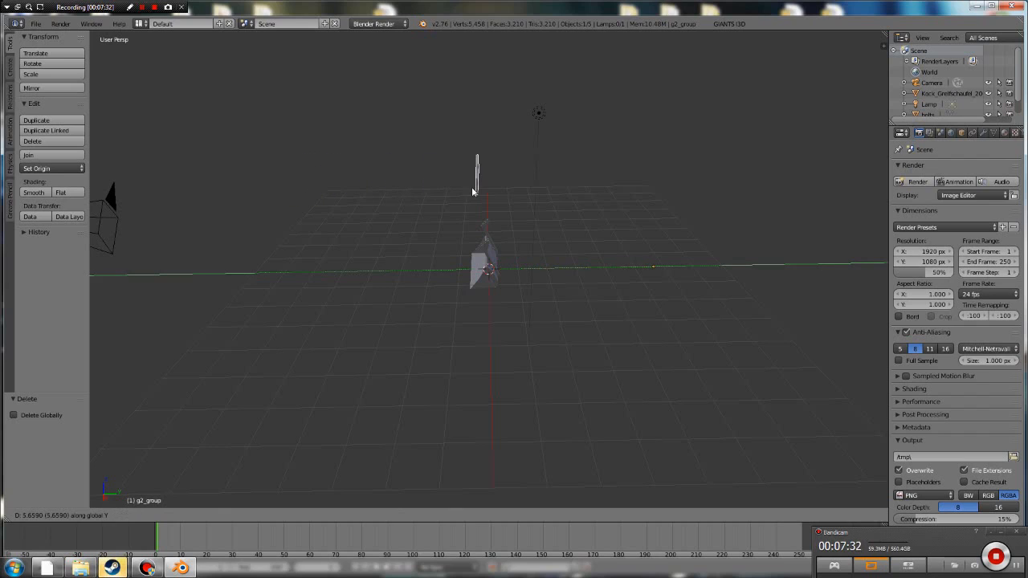
click(474, 193)
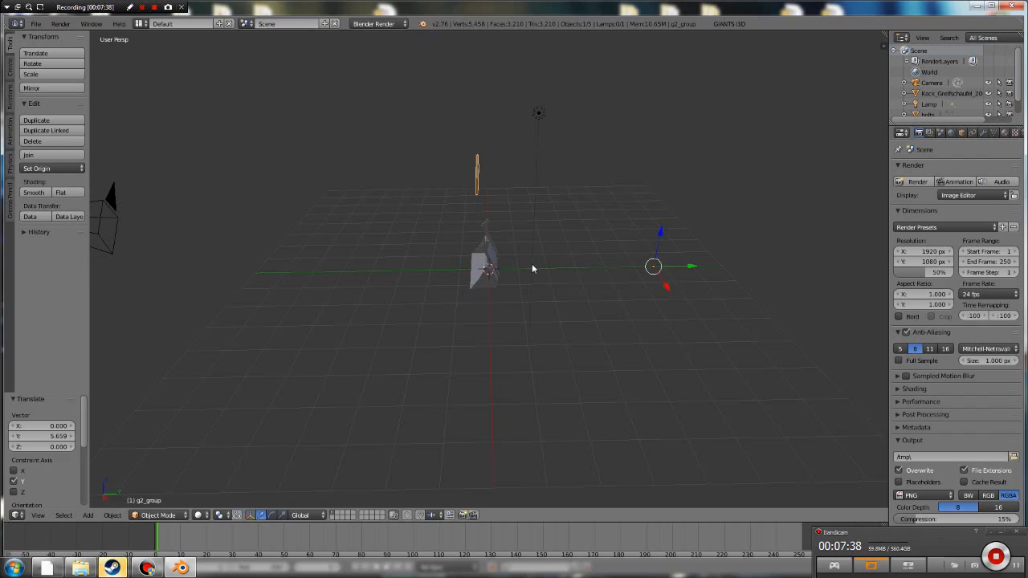
- Lower the headache rack panel g2_group about 2.14 units along the global Z axis toward the bucket
key(g)
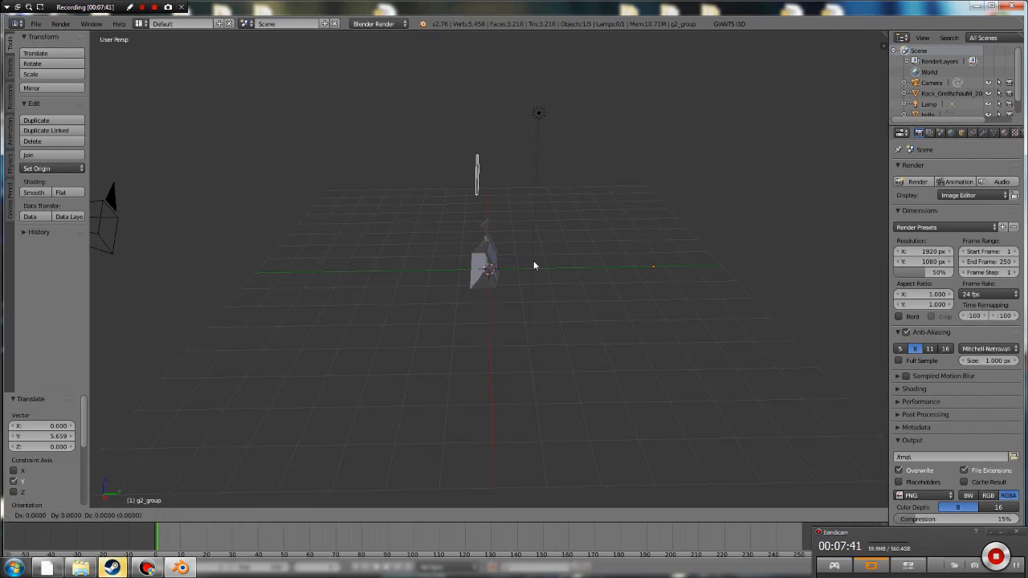
key(z)
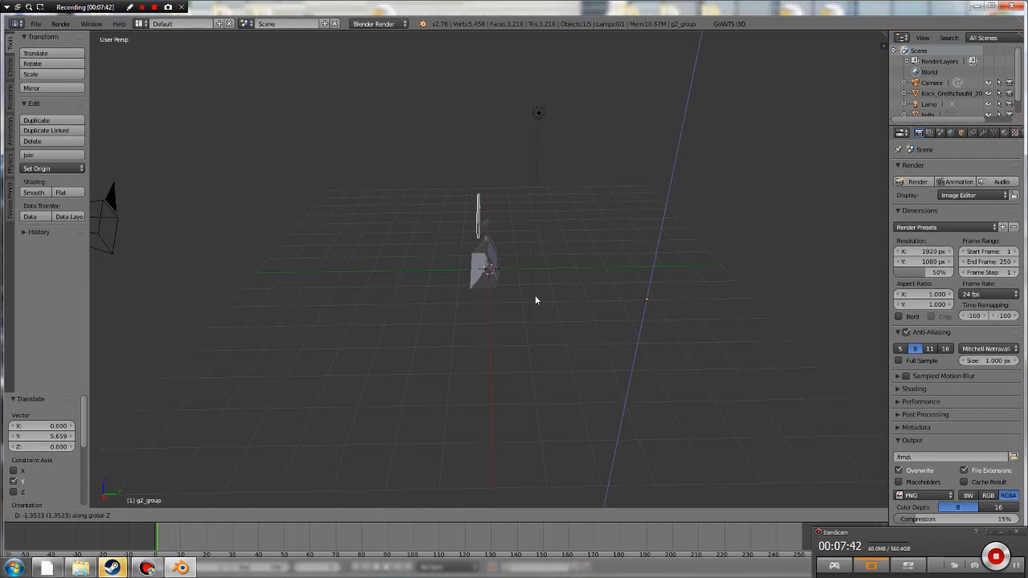
click(532, 313)
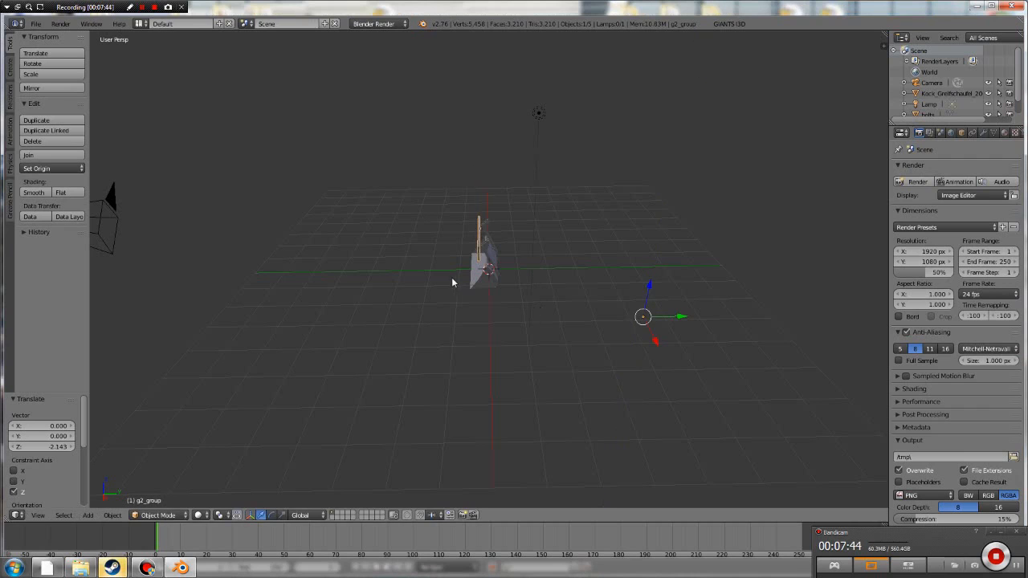
- Lower the headache rack panel about 0.27 units more along the global Z axis, down to the bucket's upper edge
middle_drag(452, 282, 571, 245)
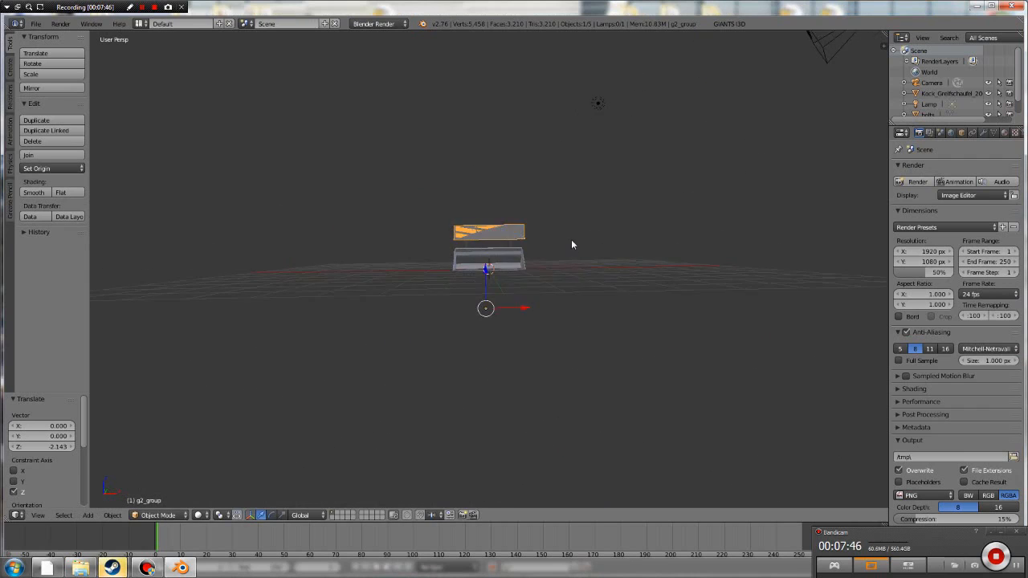
scroll(562, 253, up, 6)
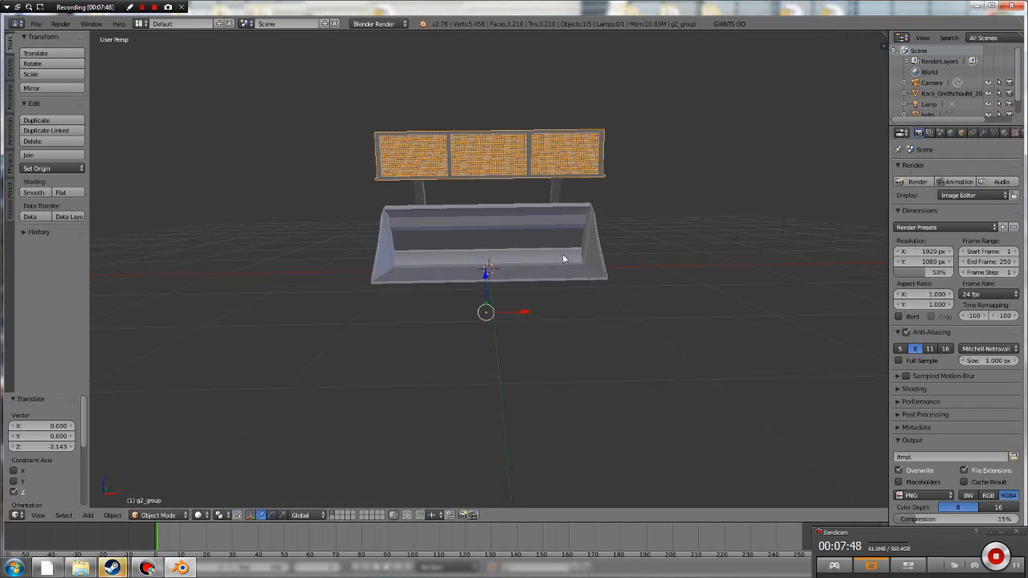
middle_drag(549, 226, 670, 232)
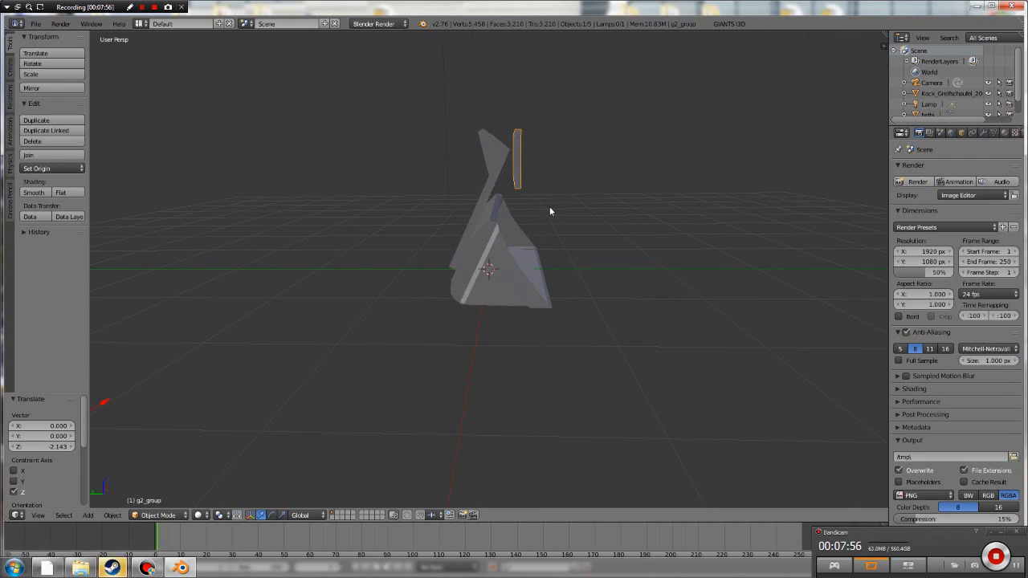
middle_drag(559, 211, 457, 197)
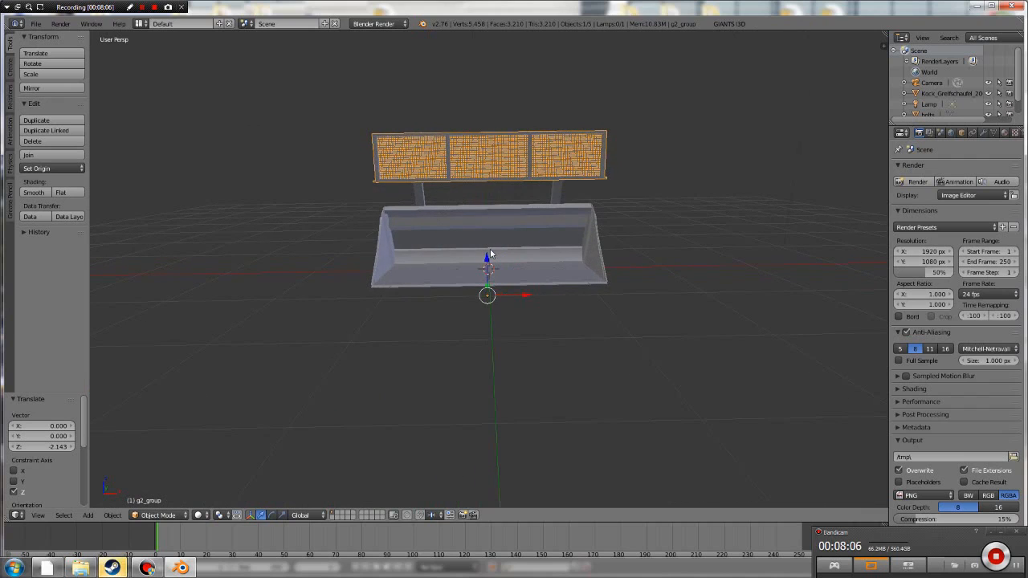
right_click(531, 265)
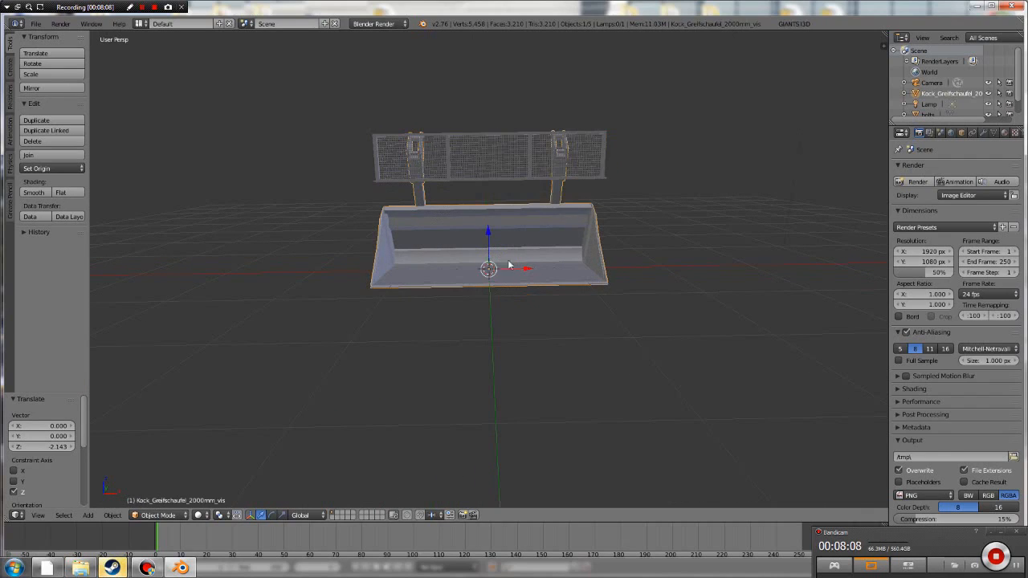
right_click(489, 183)
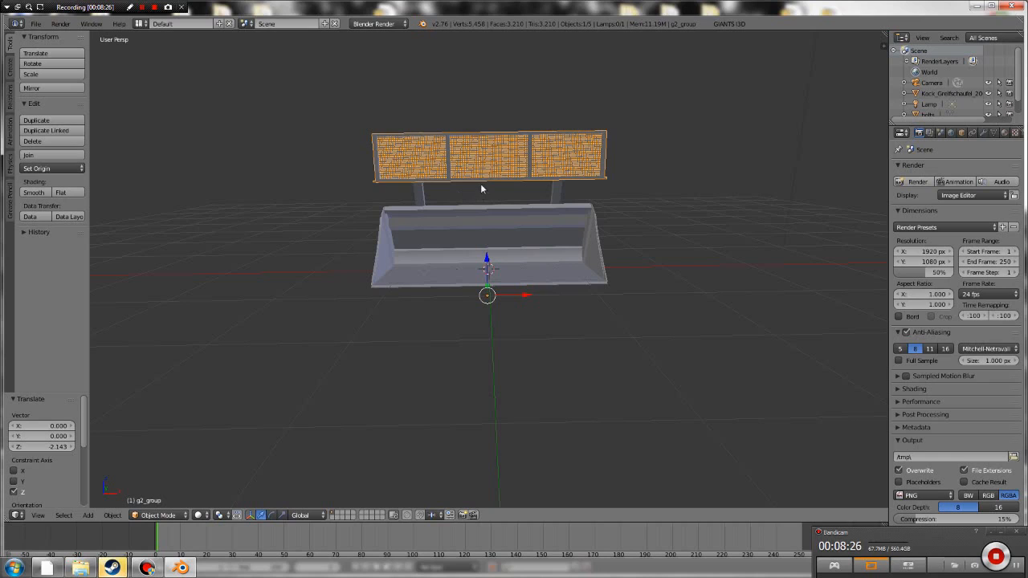
key(g)
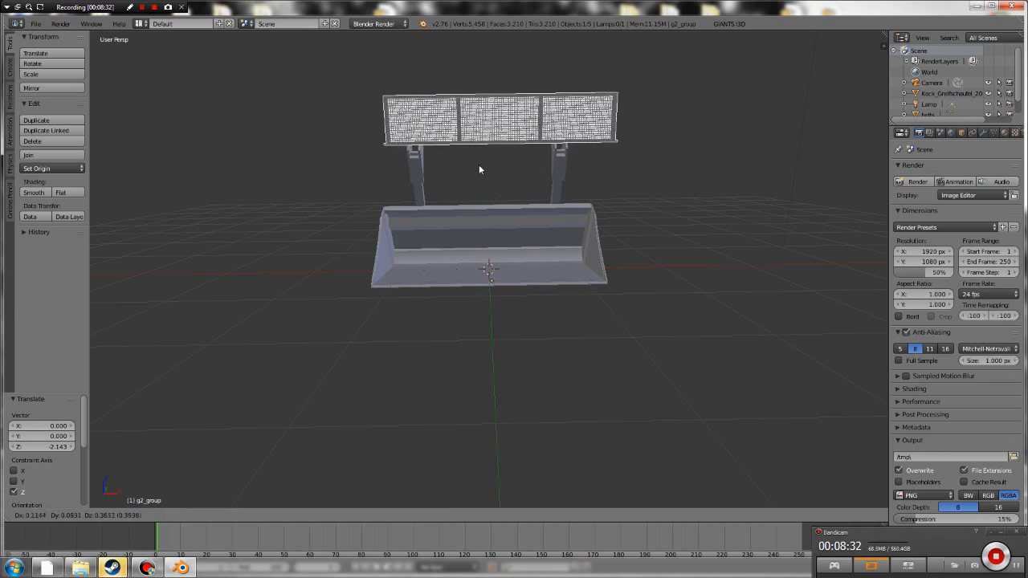
key(z)
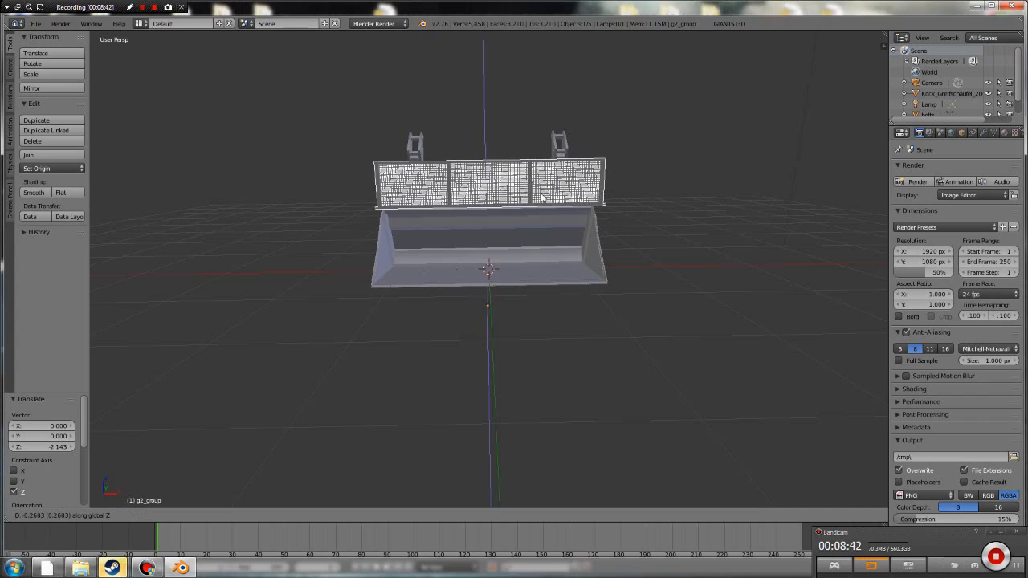
click(629, 209)
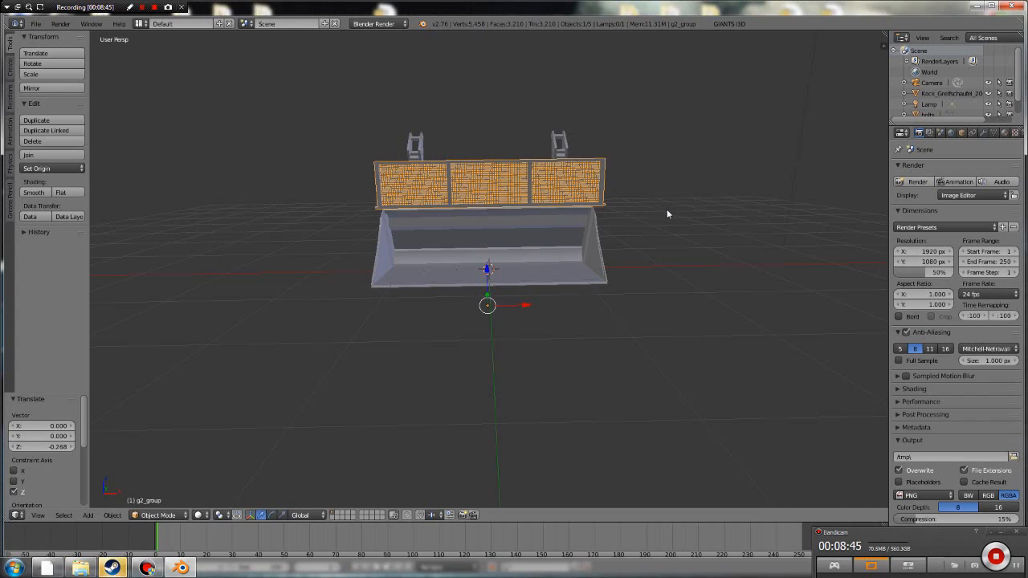
- Try rotating the headache rack panel about -0.48° around the global X axis, and undo the rotation
middle_drag(667, 212, 550, 209)
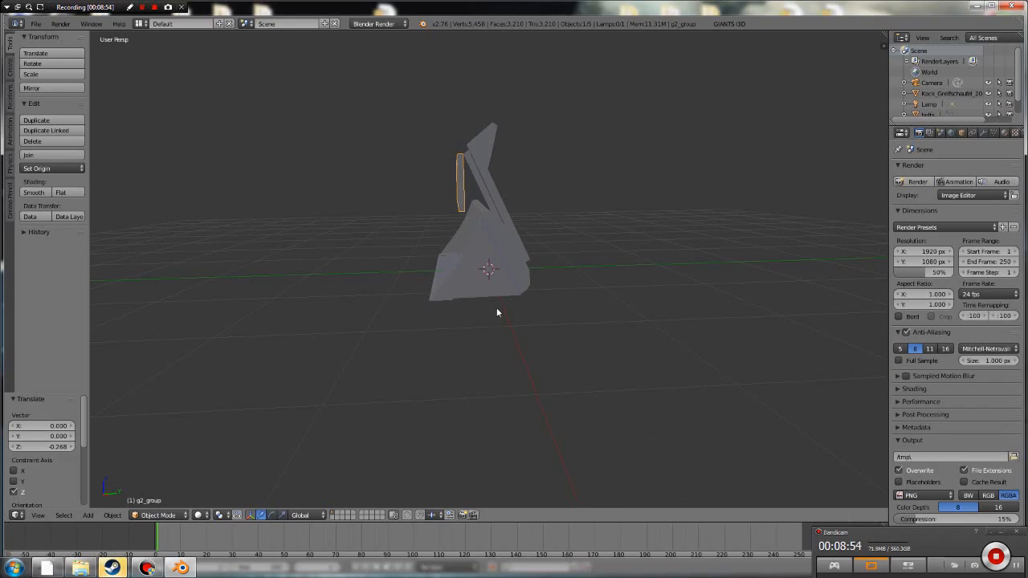
key(r)
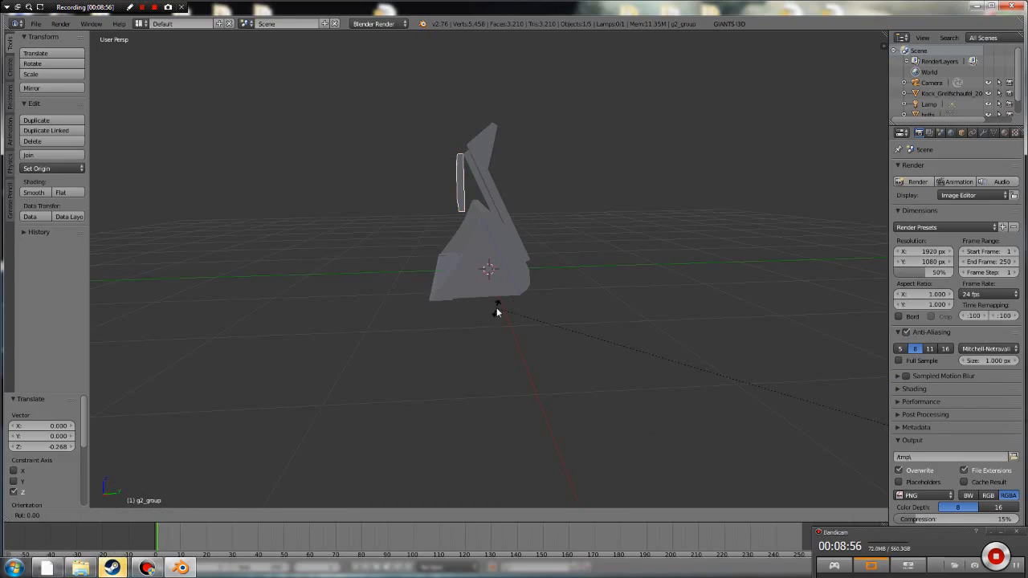
key(x)
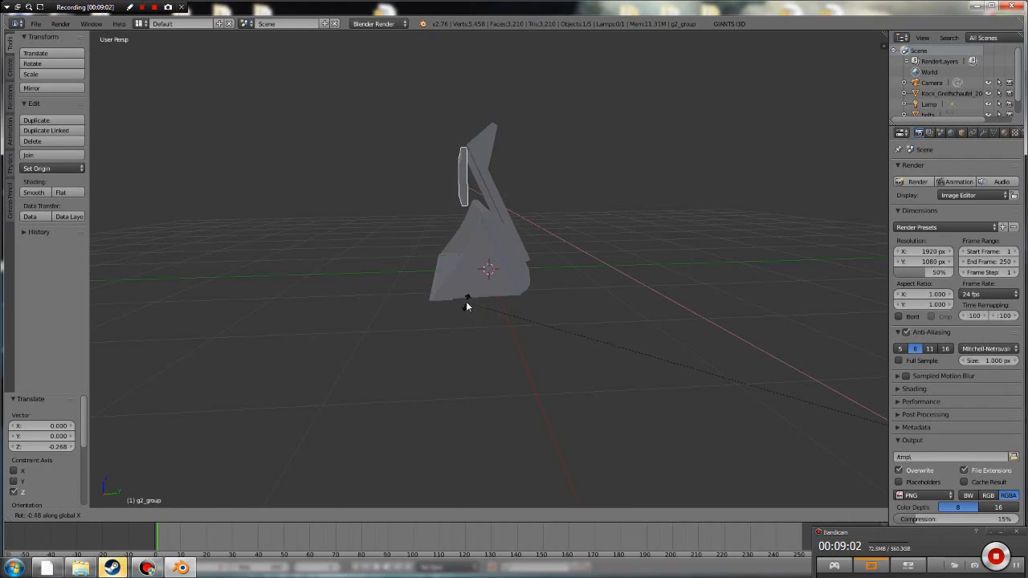
click(470, 302)
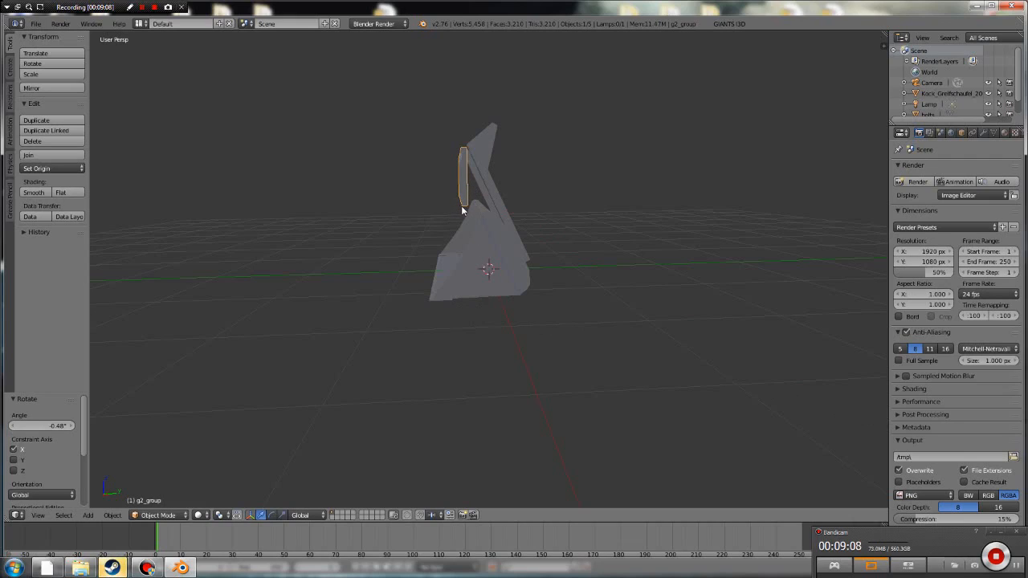
key(ctrl+z)
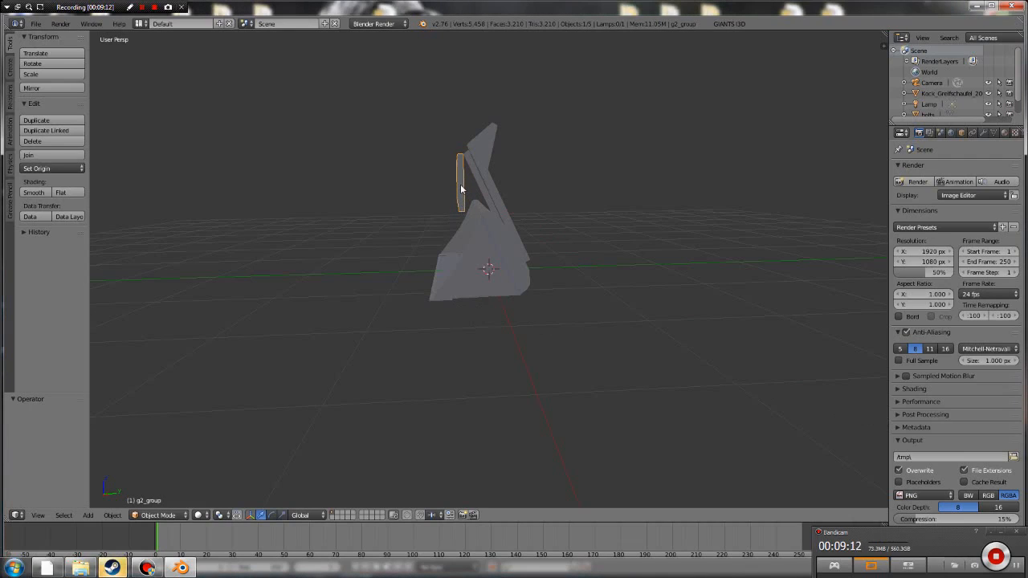
click(460, 184)
scroll(485, 234, down, 3)
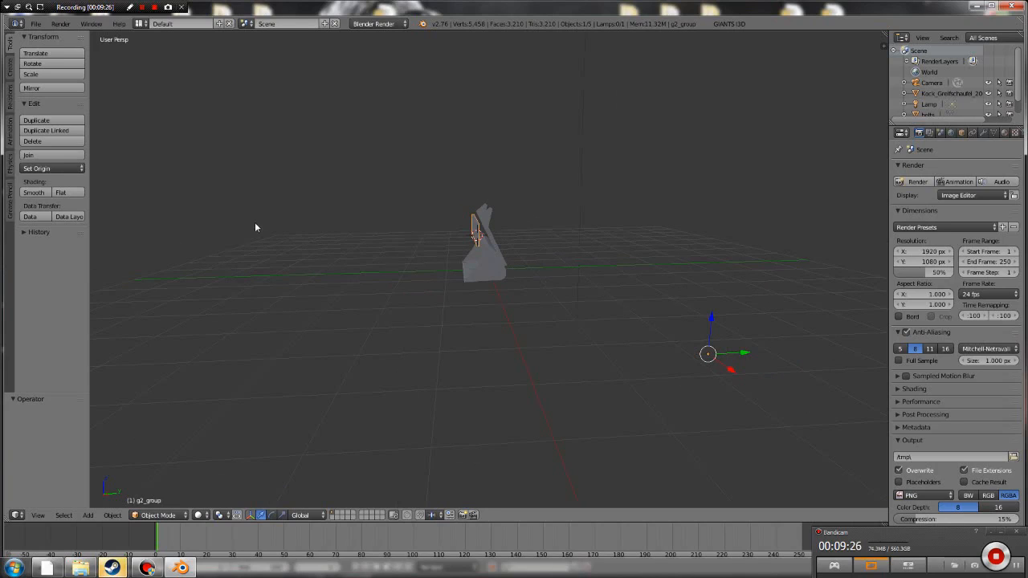
click(82, 169)
click(10, 69)
click(10, 95)
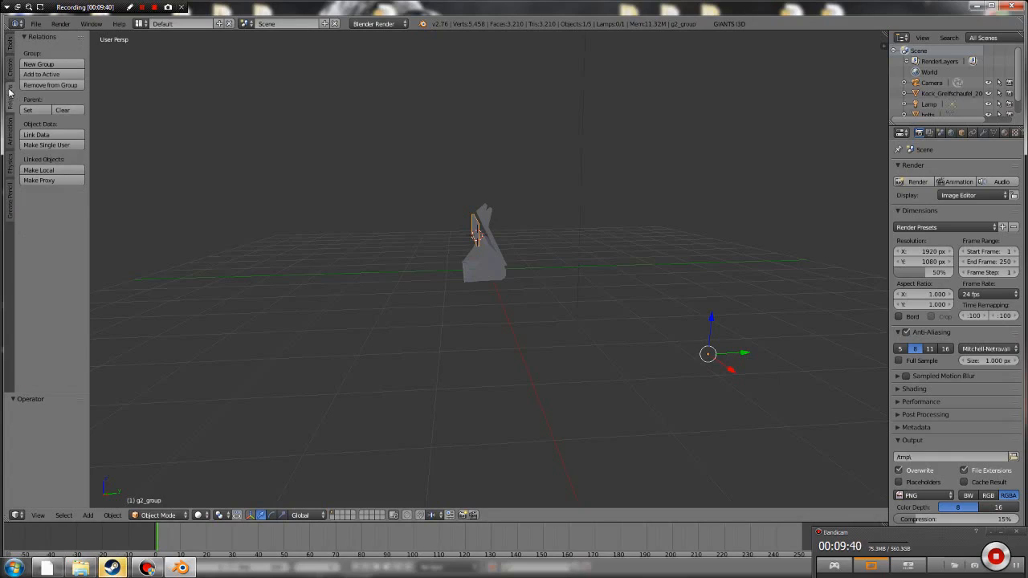
click(10, 135)
click(10, 164)
click(9, 195)
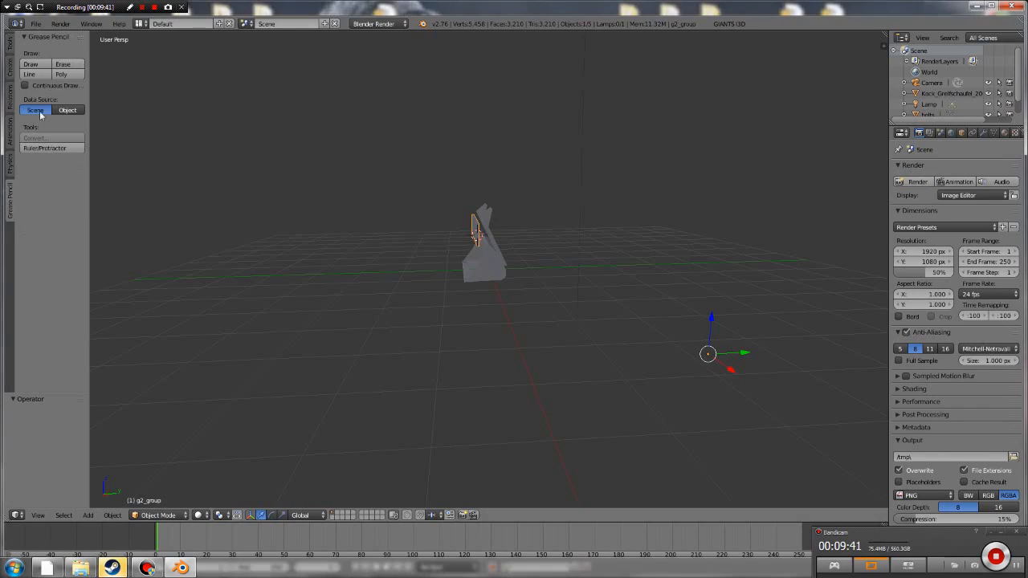
click(11, 48)
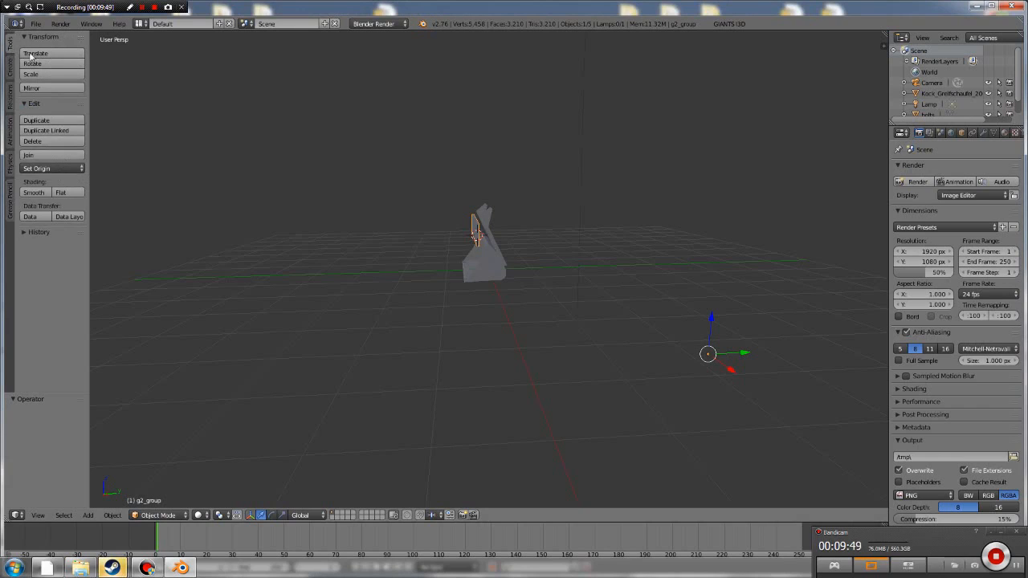
- Try the Geometry to Origin option on the headache rack panel, and undo it
click(80, 170)
click(78, 169)
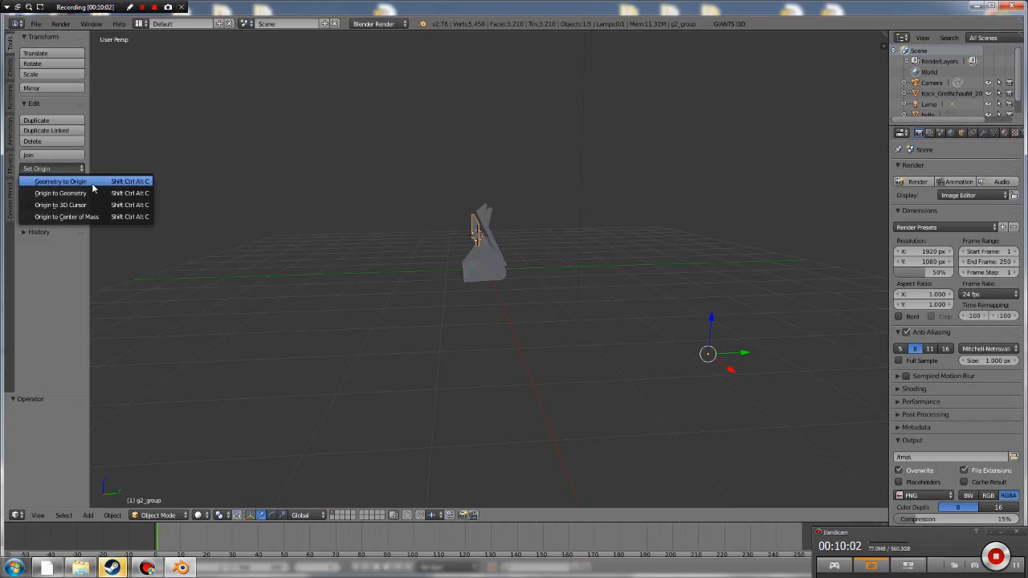
click(93, 184)
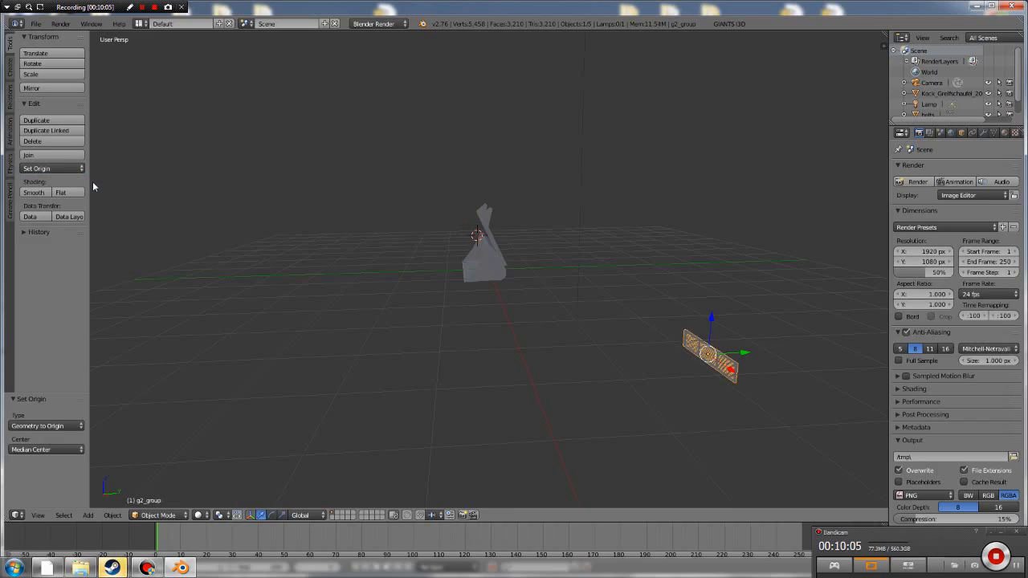
key(ctrl+z)
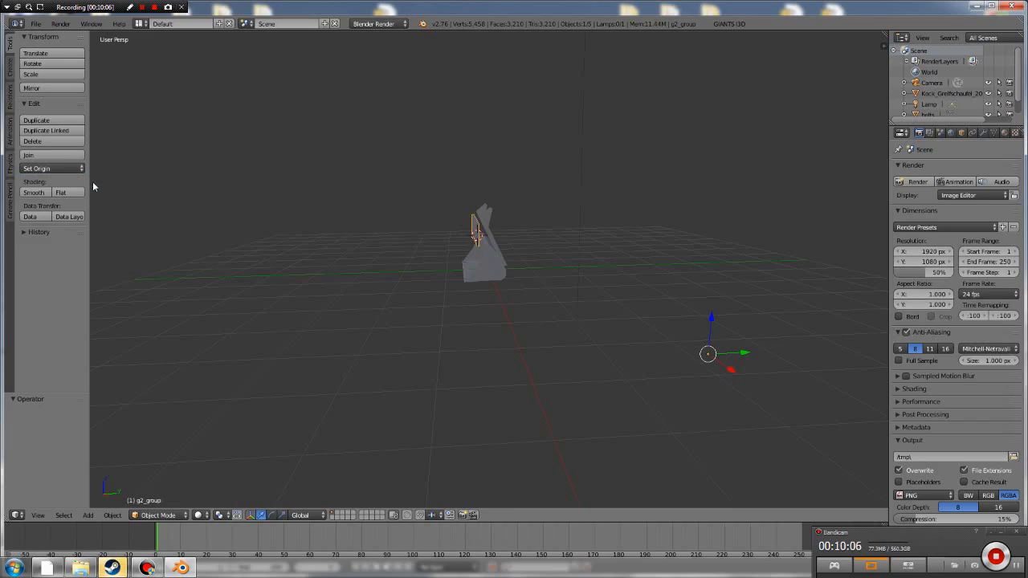
- Set the headache rack panel's origin with Origin to Geometry so its pivot sits at the panel's centre
click(80, 168)
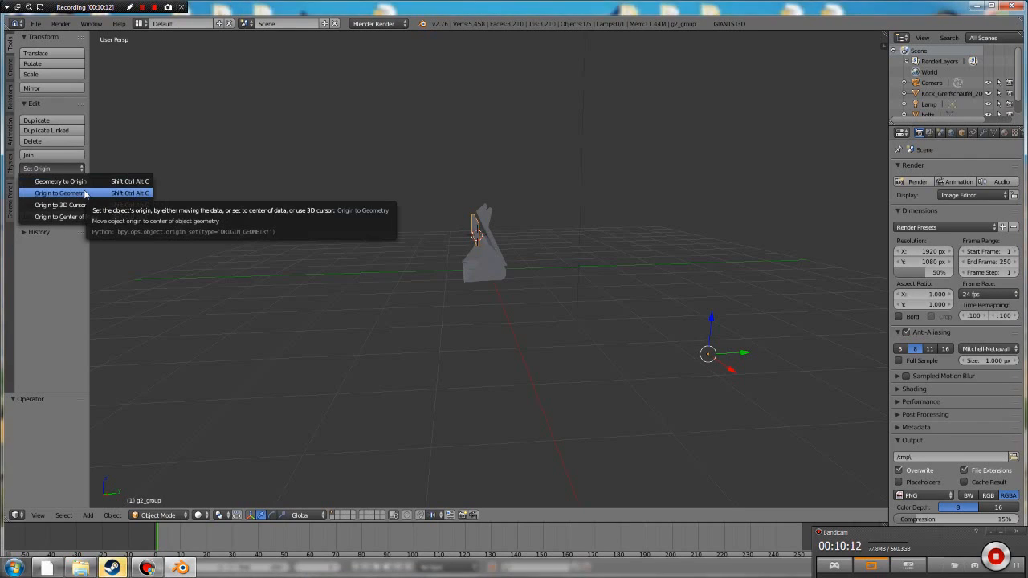
click(87, 193)
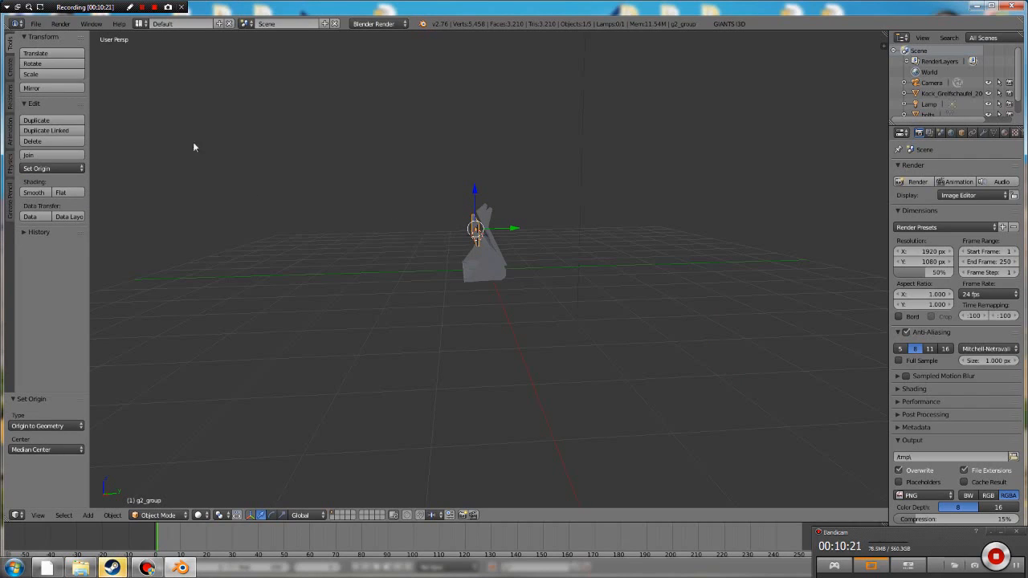
click(77, 171)
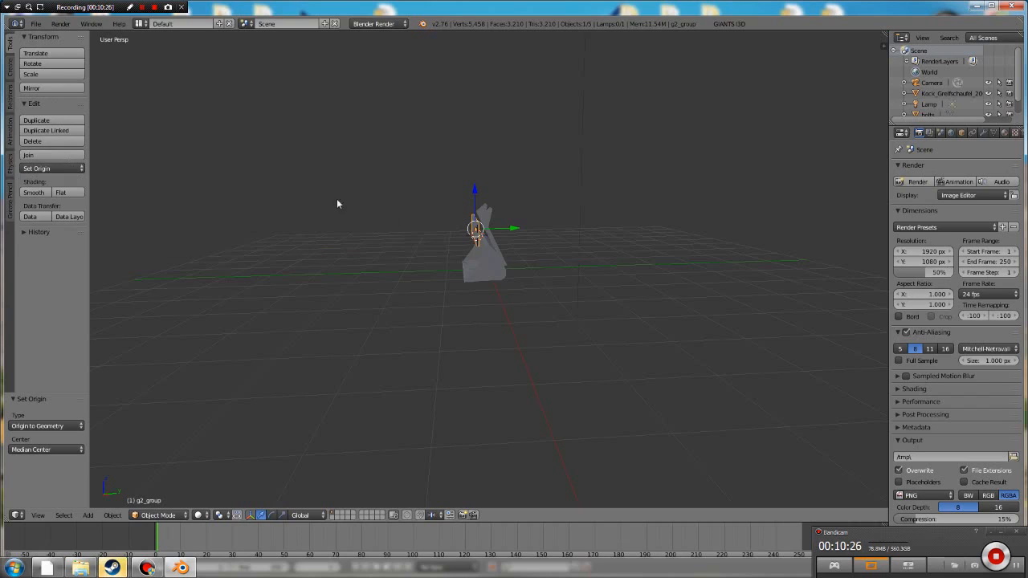
middle_drag(433, 206, 463, 236)
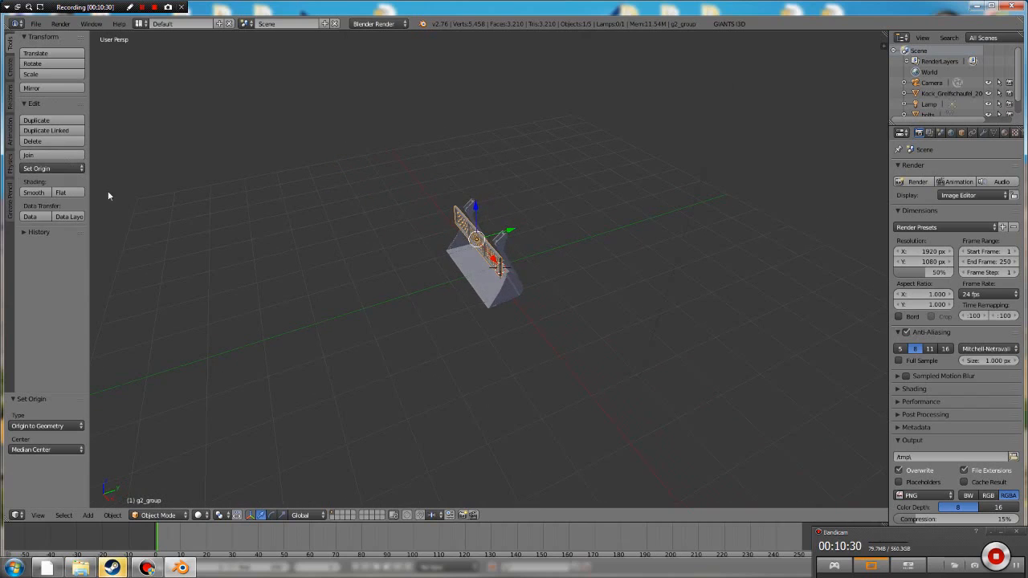
click(78, 170)
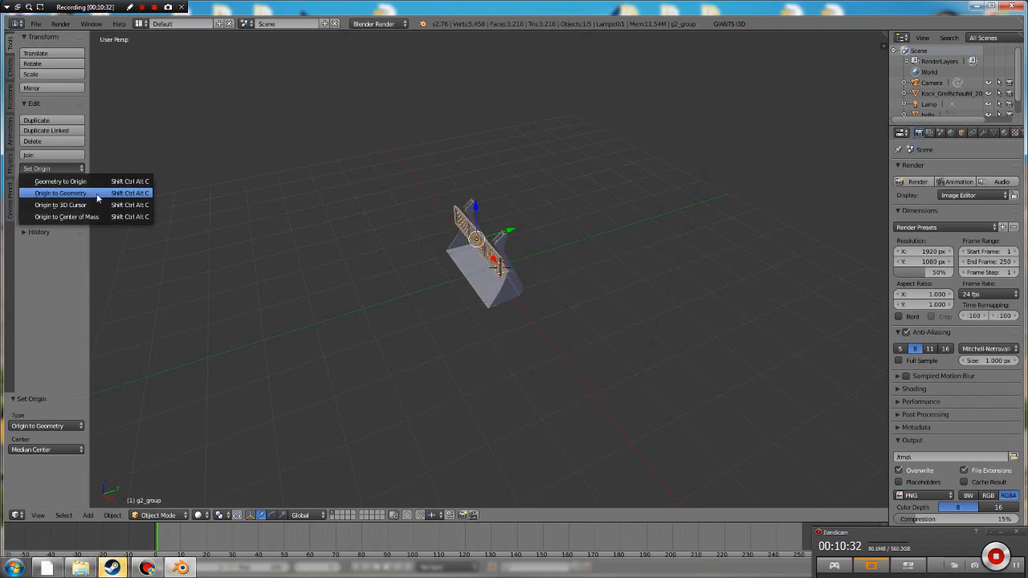
click(123, 197)
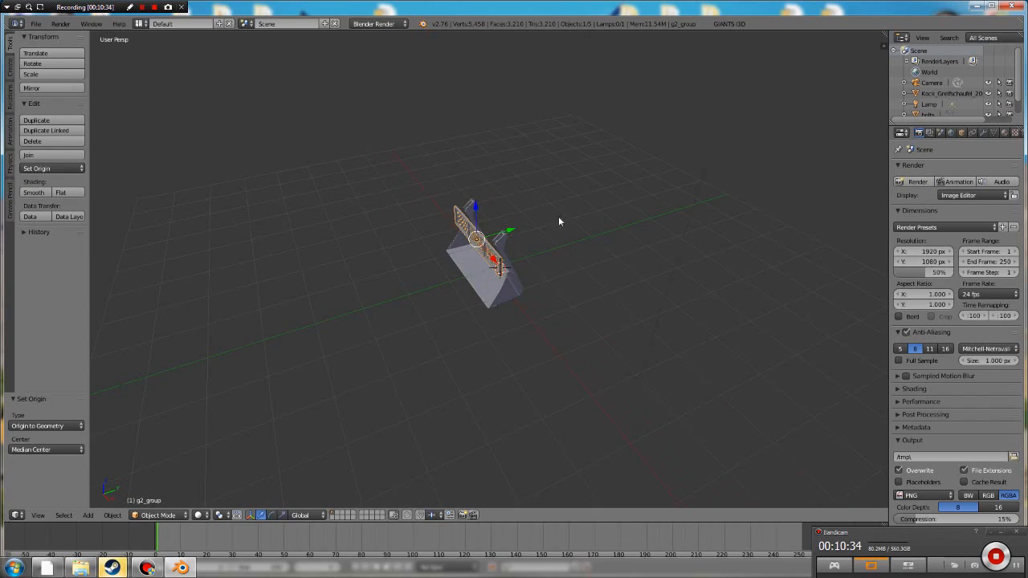
- Examine from both sides how the headache rack panel sits against the bucket's top edge and rear arms
middle_drag(571, 220, 547, 180)
scroll(535, 191, up, 7)
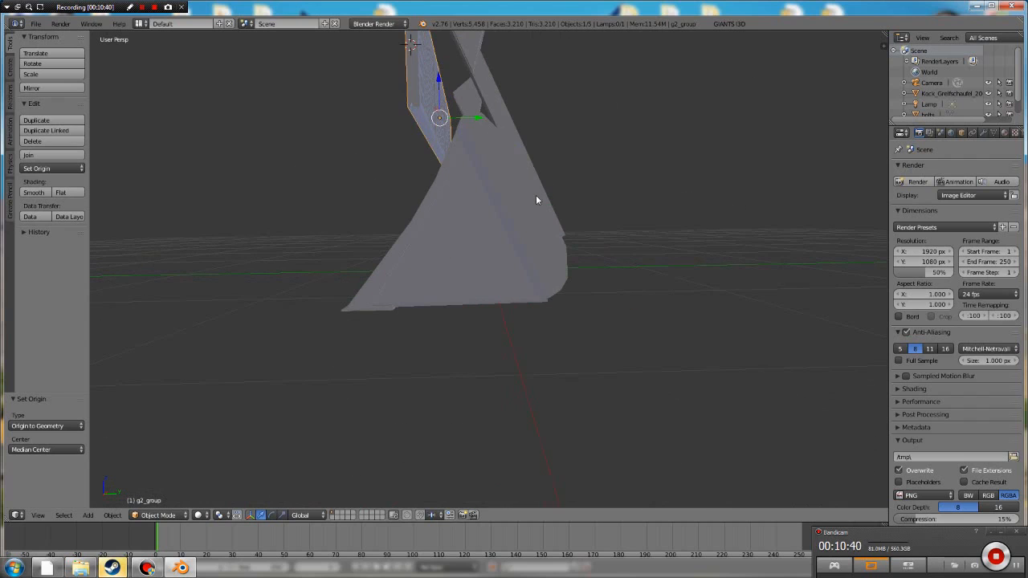
scroll(538, 195, down, 5)
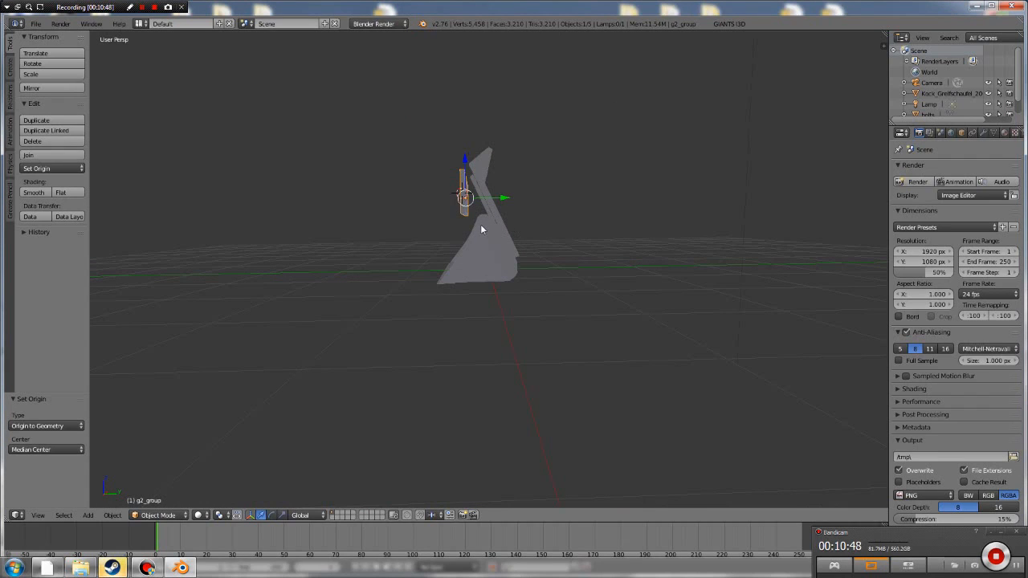
mouse_move(427, 198)
middle_down()
mouse_move(445, 211)
mouse_move(431, 217)
middle_up()
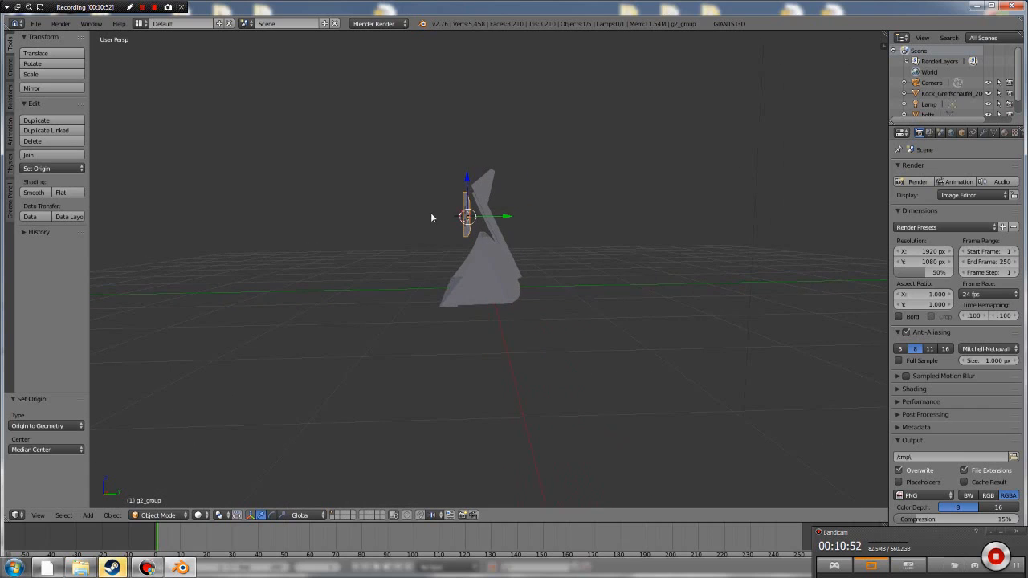
key(KP_6)
key(KP_6)
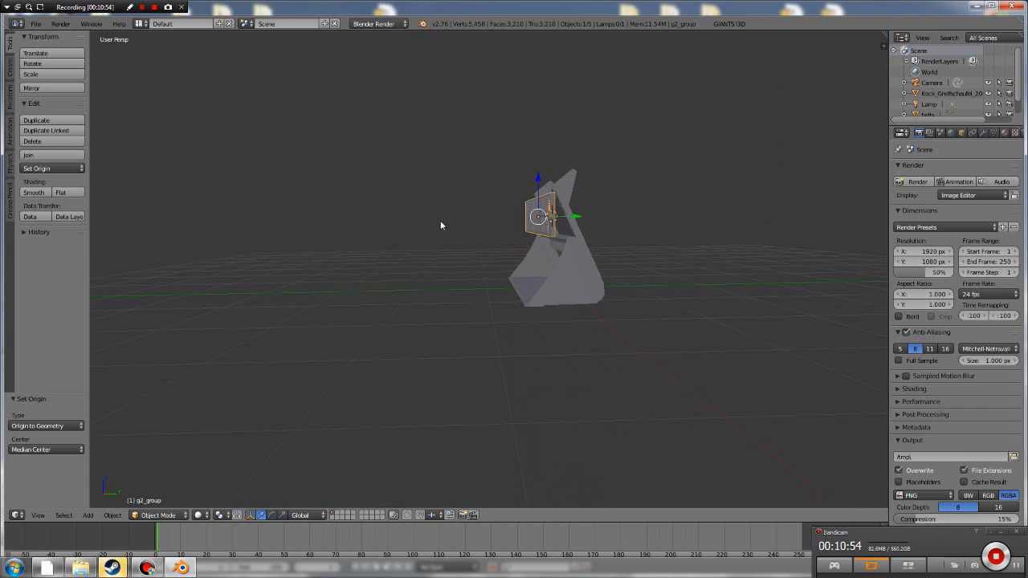
key(KP_4)
key(KP_4)
key(KP_4)
key(KP_4)
key(KP_6)
key(KP_6)
key(KP_4)
key(KP_6)
key(KP_6)
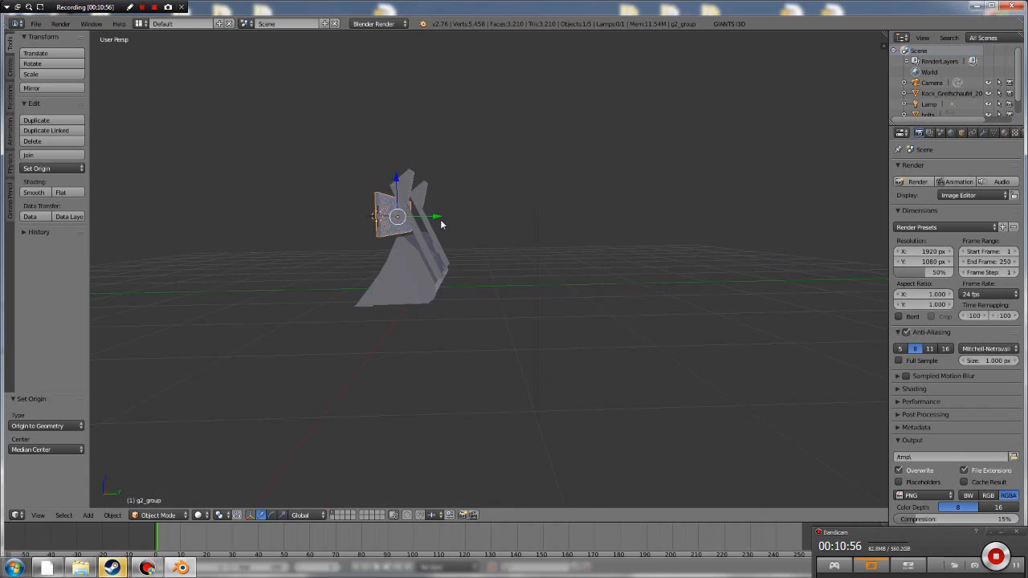
- Examine from the side and rear how the upright headache rack panel lines up with the bucket's sloping arms and top edge
key(KP_6)
key(KP_6)
key(KP_4)
key(KP_4)
key(KP_4)
key(KP_4)
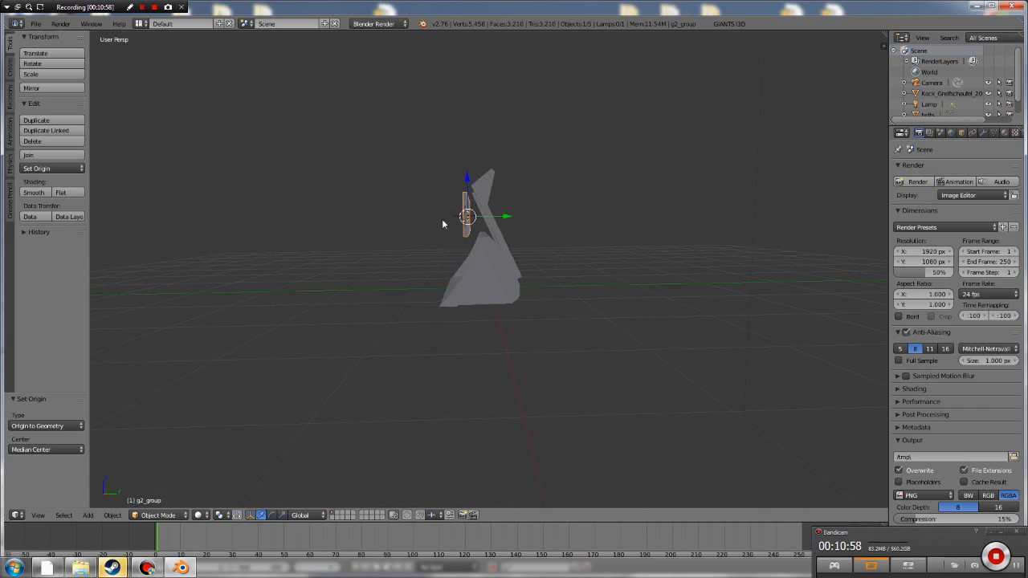
key(KP_4)
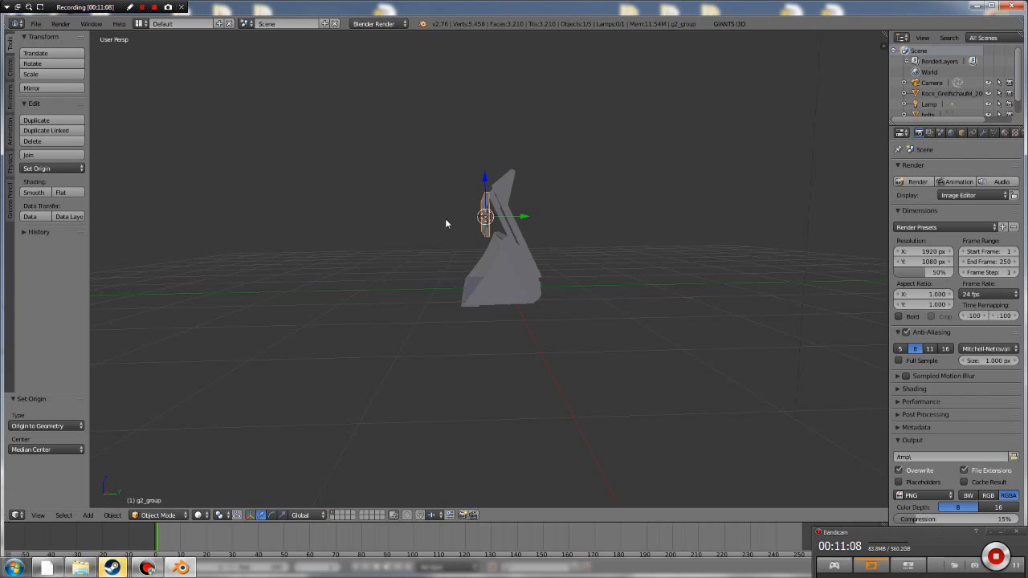
ctrl+scroll(446, 216, down, 2)
ctrl+scroll(446, 217, up, 7)
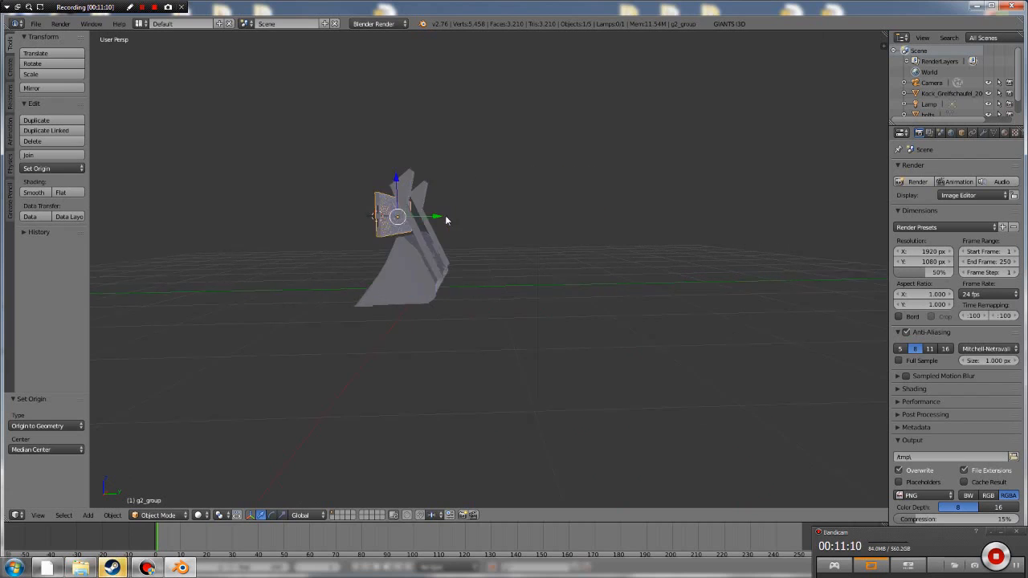
ctrl+scroll(446, 216, down, 3)
ctrl+scroll(446, 219, down, 3)
ctrl+scroll(447, 219, up, 5)
ctrl+scroll(447, 218, down, 5)
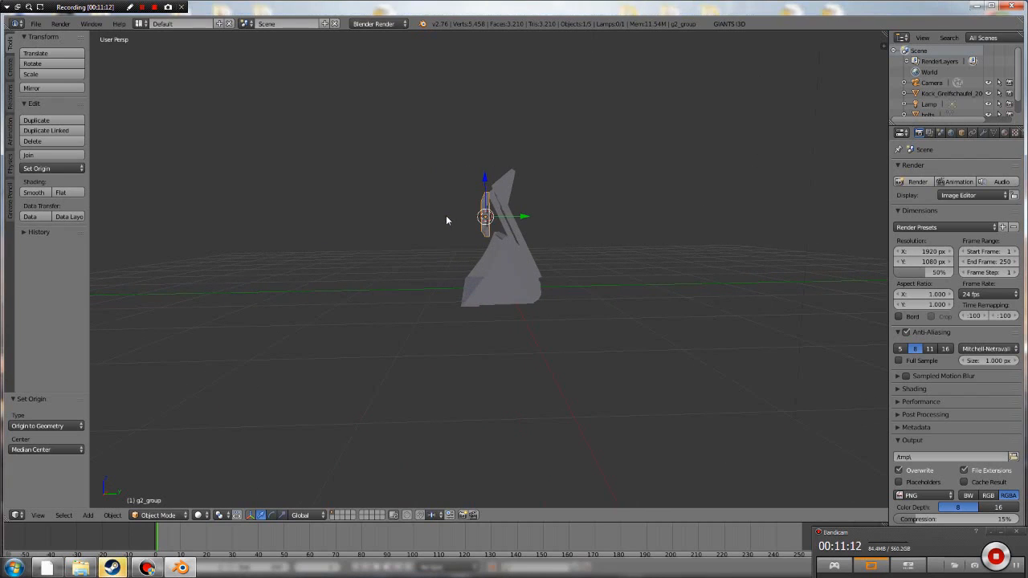
scroll(466, 233, down, 2)
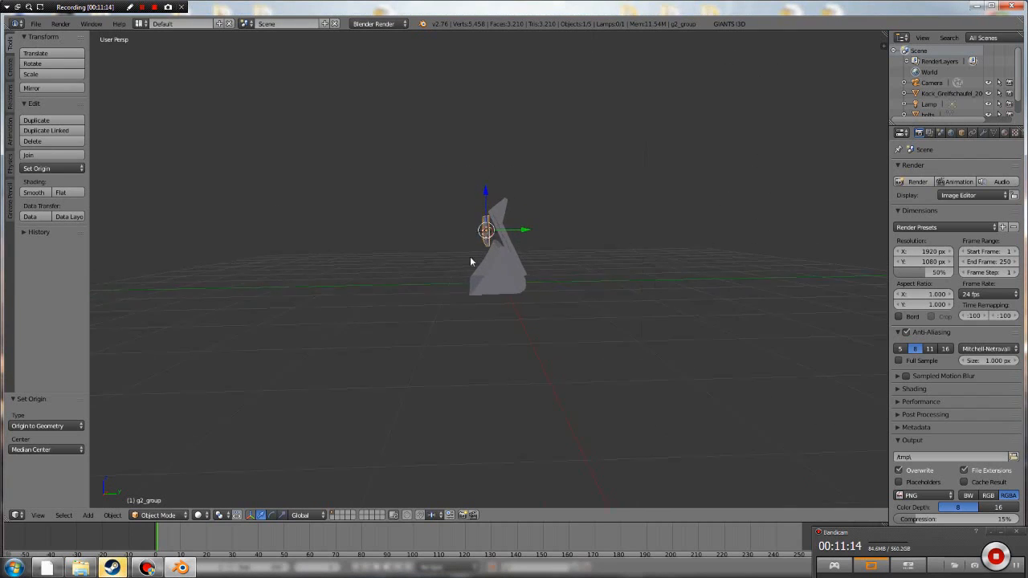
scroll(479, 247, up, 4)
scroll(480, 204, down, 2)
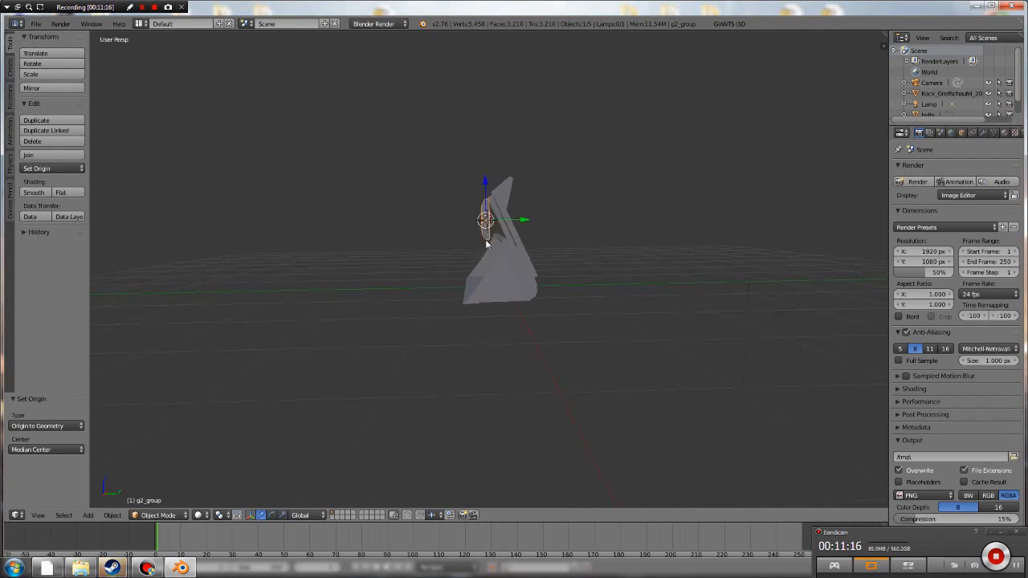
scroll(481, 204, up, 7)
scroll(482, 204, down, 10)
scroll(503, 211, up, 3)
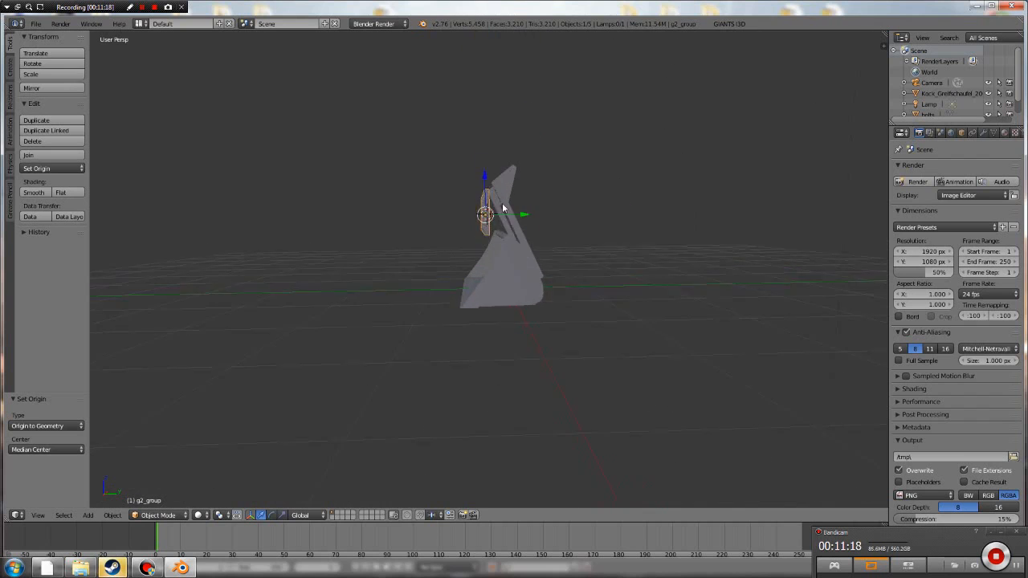
scroll(500, 259, down, 3)
scroll(505, 213, up, 5)
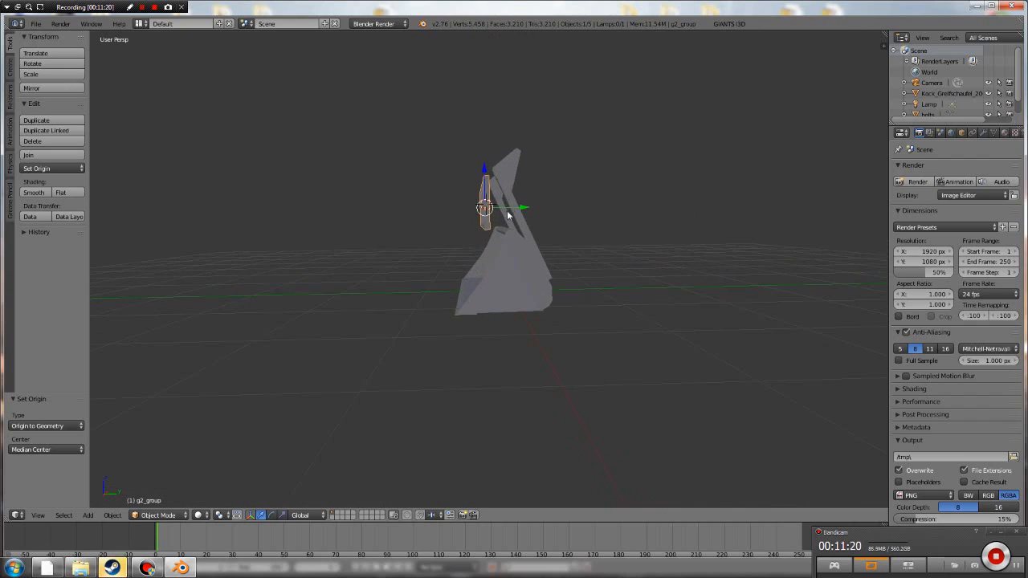
middle_drag(509, 217, 572, 238)
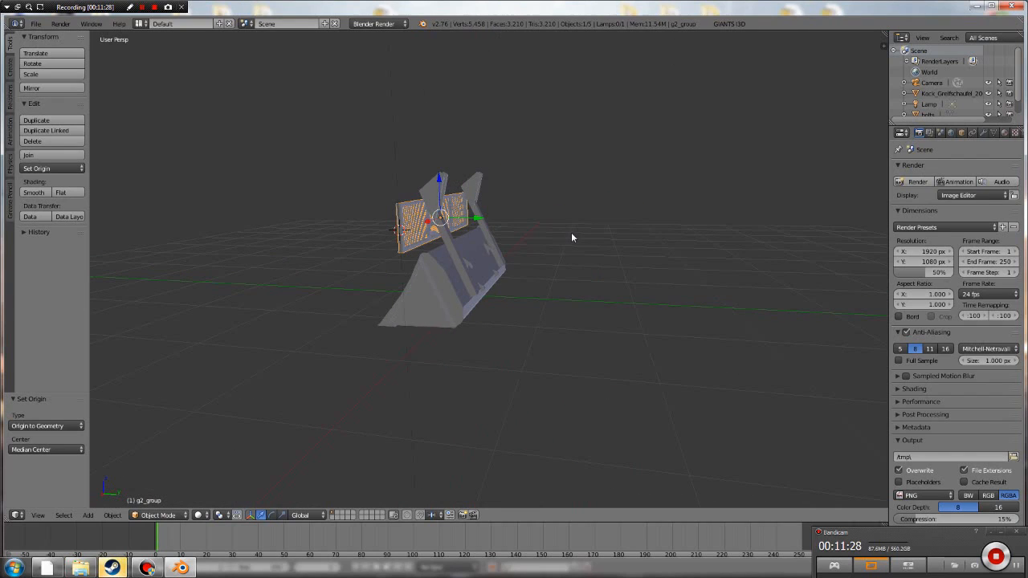
ctrl+scroll(503, 233, down, 5)
ctrl+scroll(503, 233, up, 7)
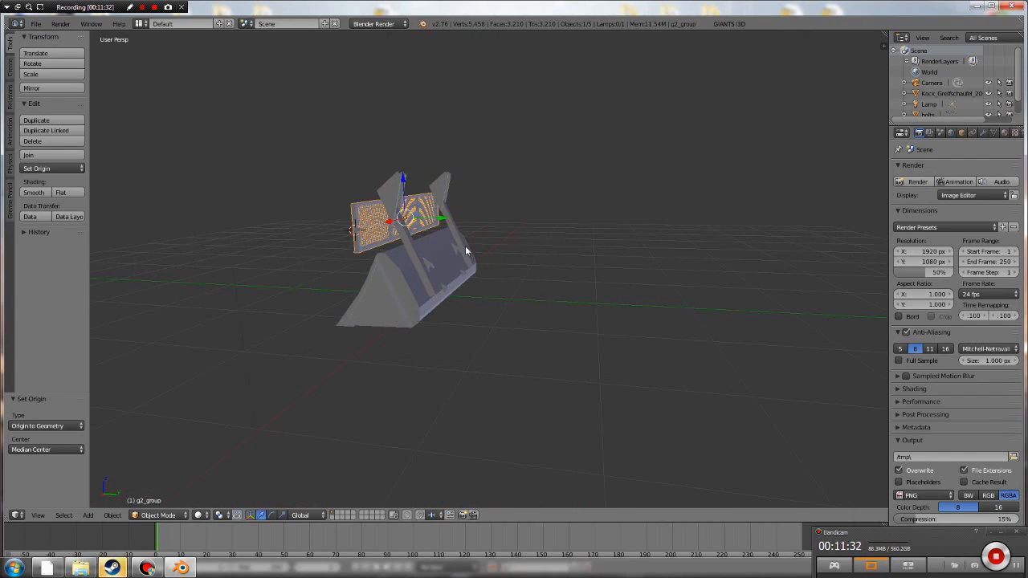
middle_drag(467, 249, 500, 252)
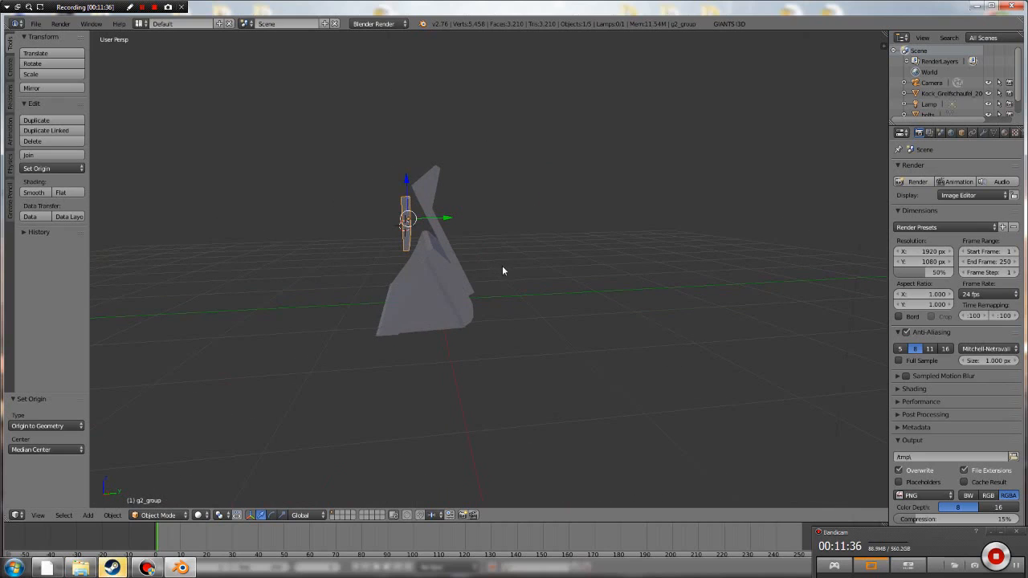
ctrl+scroll(502, 265, down, 8)
ctrl+scroll(507, 267, up, 16)
ctrl+scroll(508, 271, down, 8)
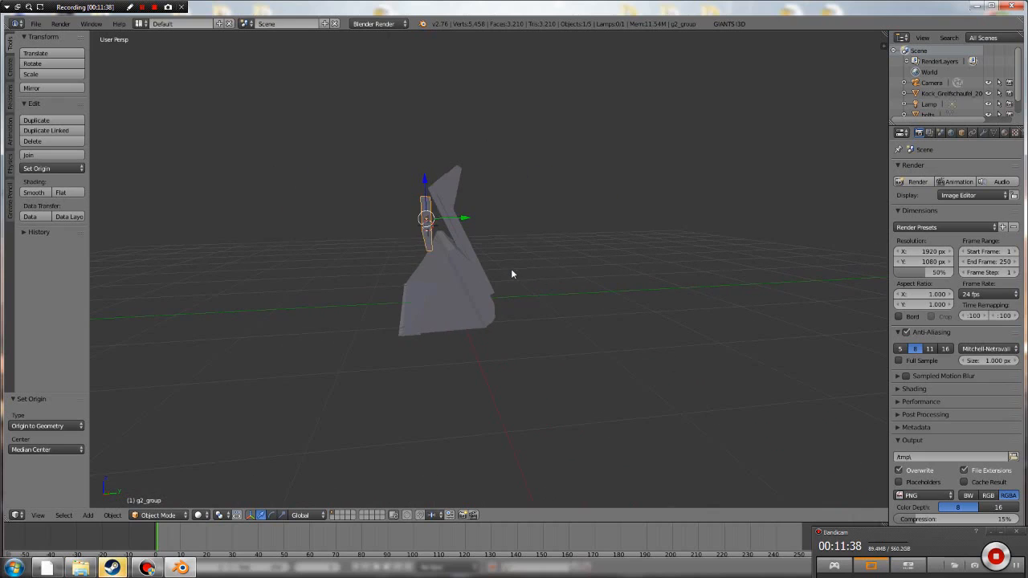
- Rotate the headache rack panel about 27.4° around the global X axis and move it about 0.197 along global Y onto the arms
middle_drag(514, 261, 518, 258)
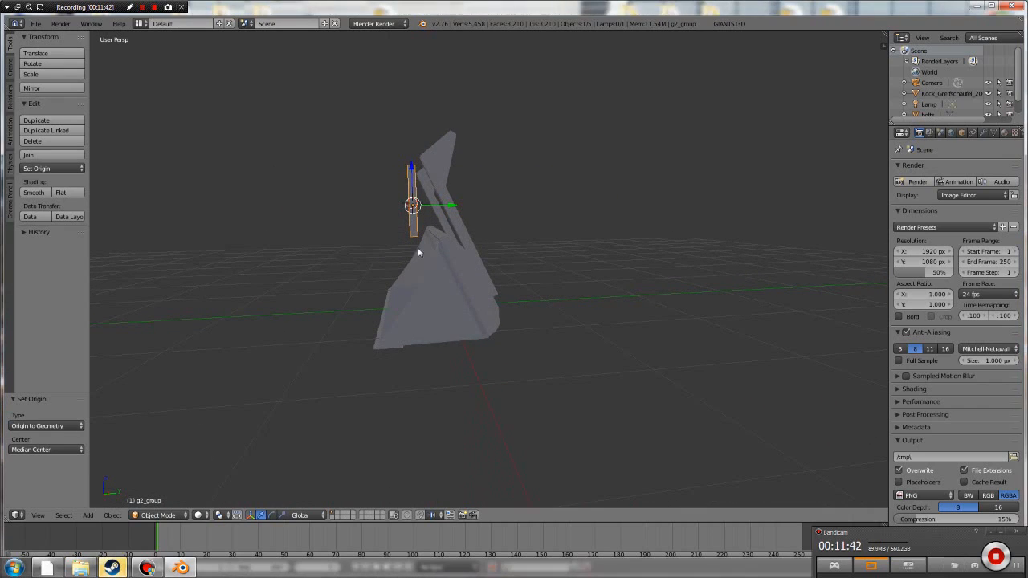
key(r)
key(x)
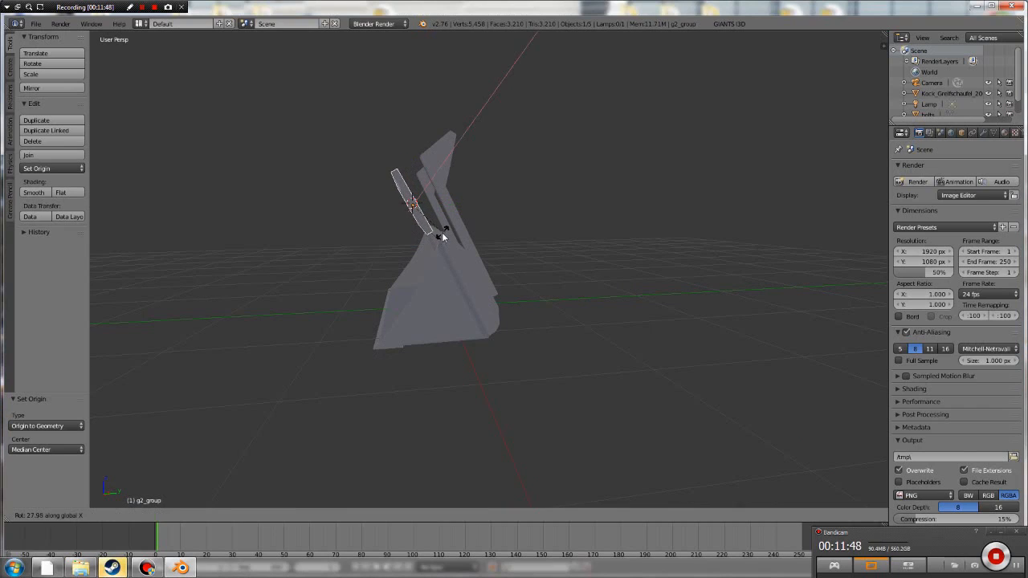
click(443, 232)
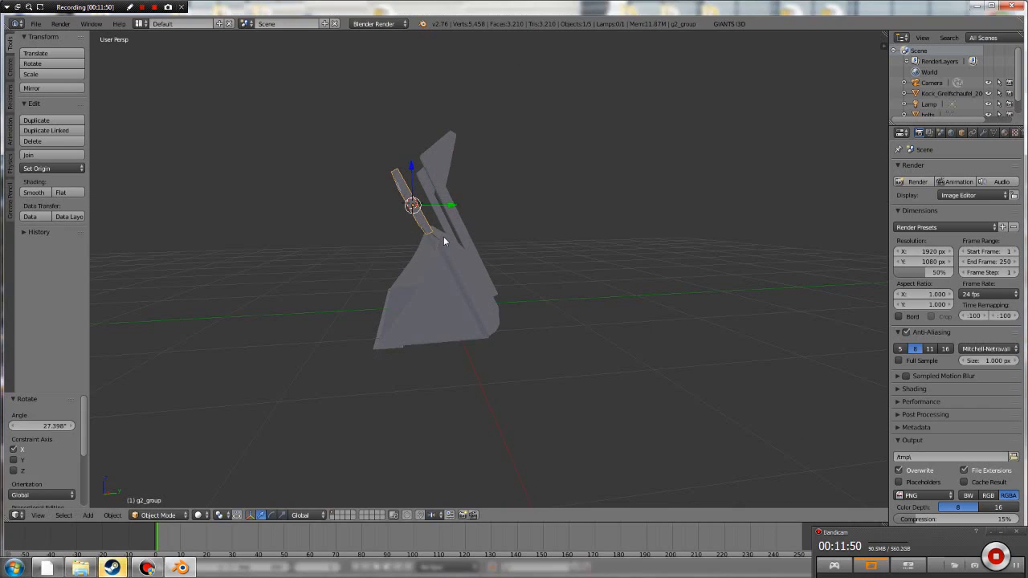
key(g)
key(y)
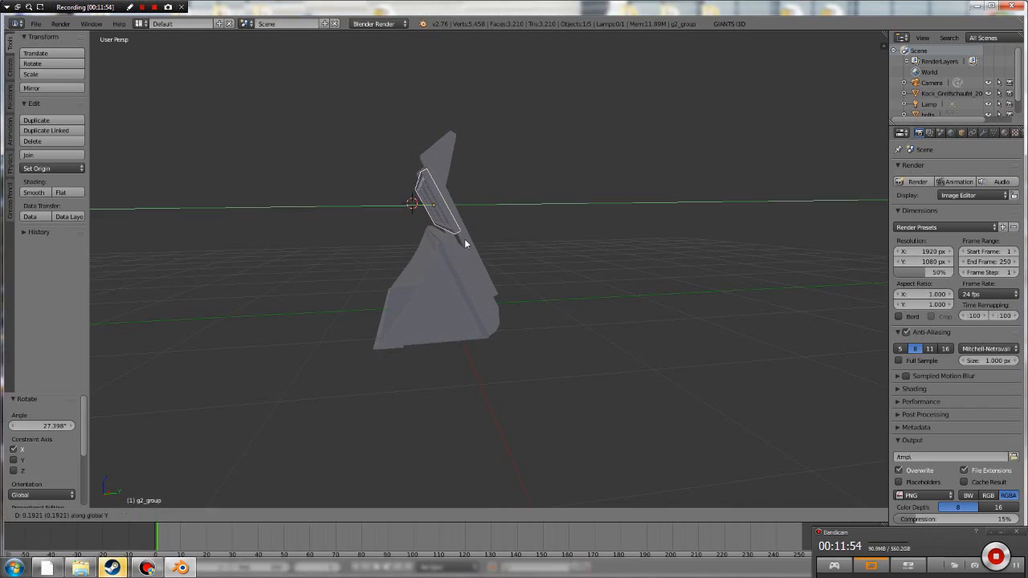
click(467, 239)
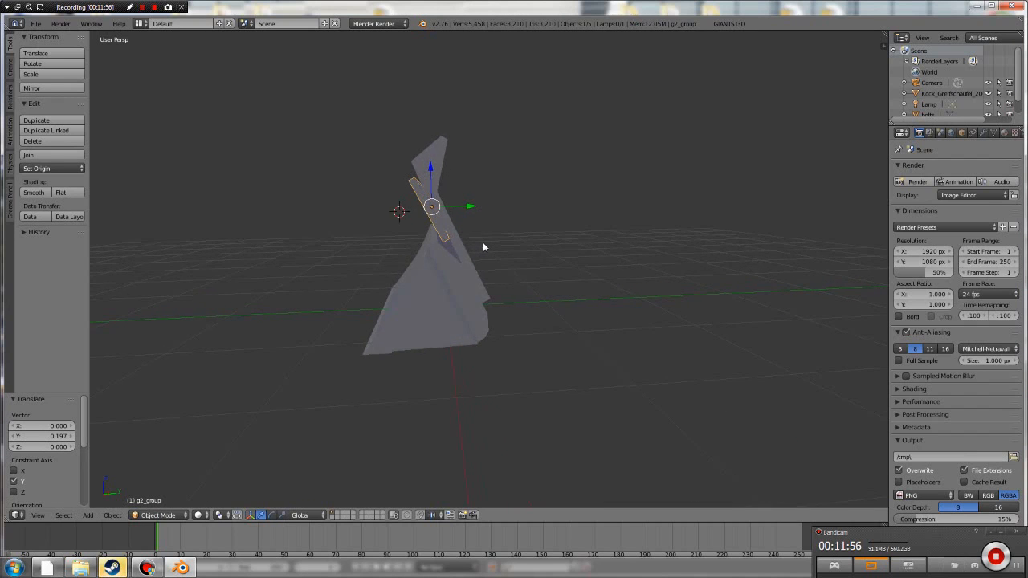
- Raise the headache rack panel about 0.089 along global Z and shift it about -0.048 along global Y above the bucket's top edge
scroll(483, 242, up, 4)
scroll(482, 244, up, 1)
middle_drag(480, 246, 528, 300)
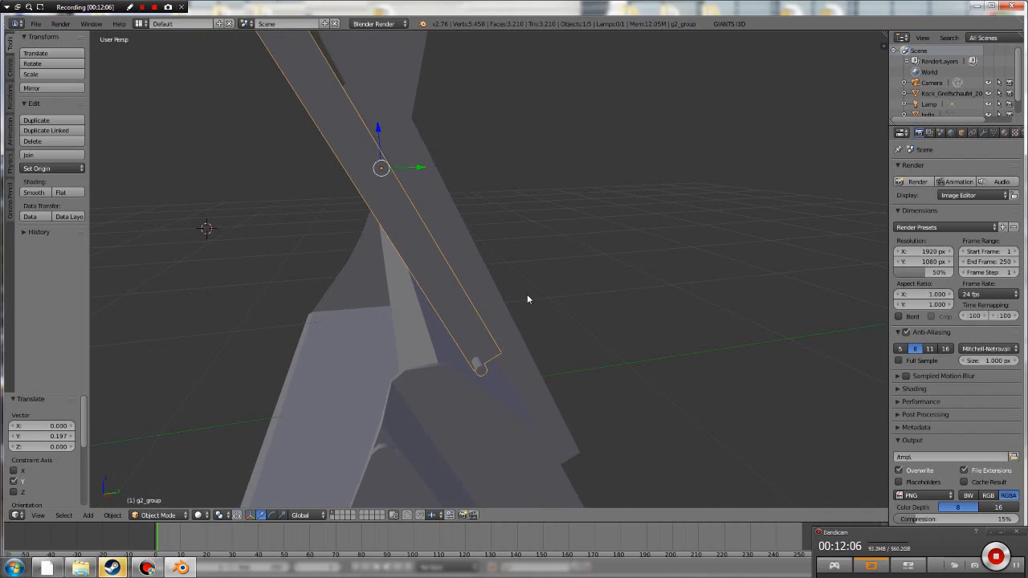
key(g)
key(z)
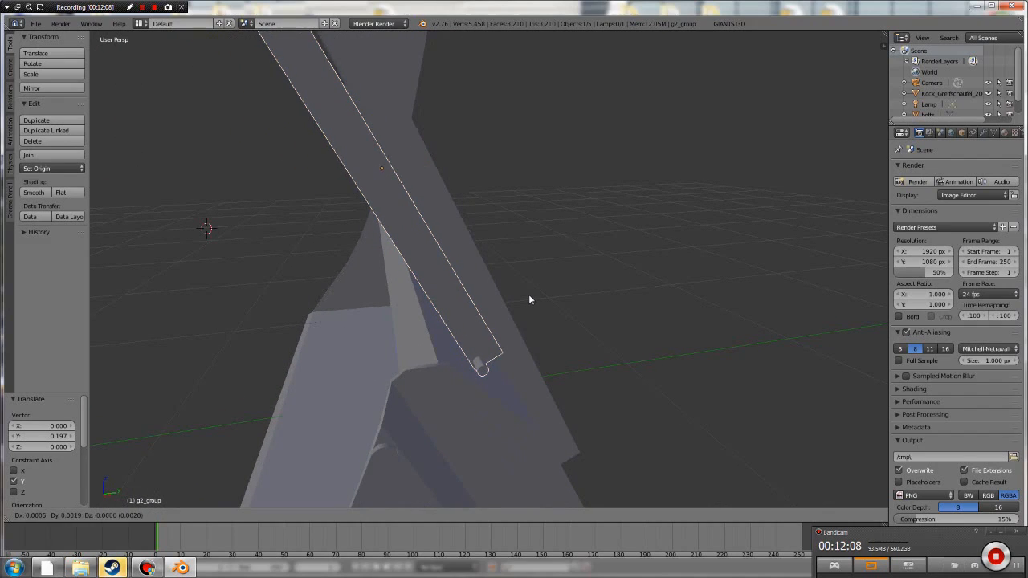
click(518, 275)
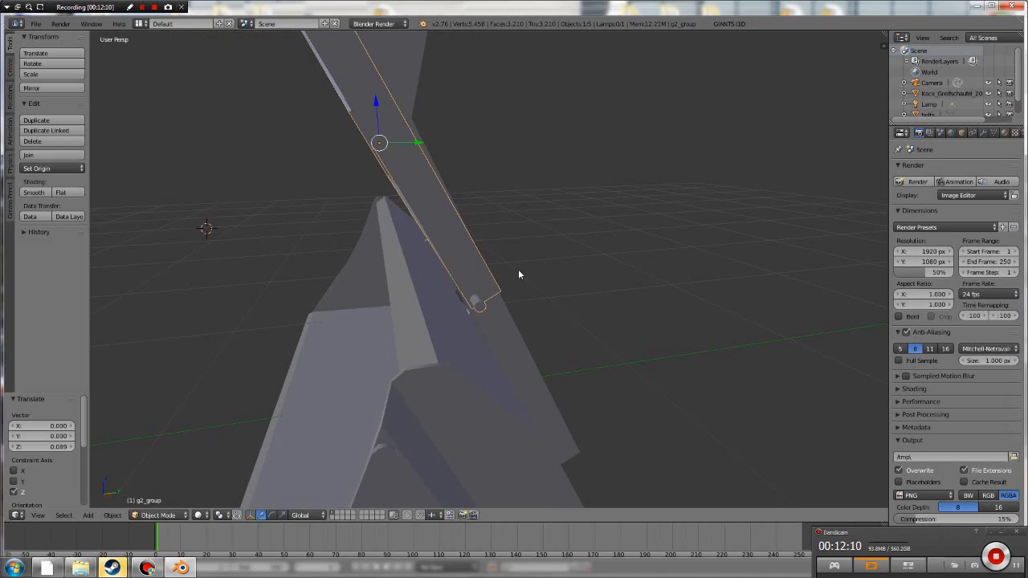
key(g)
key(y)
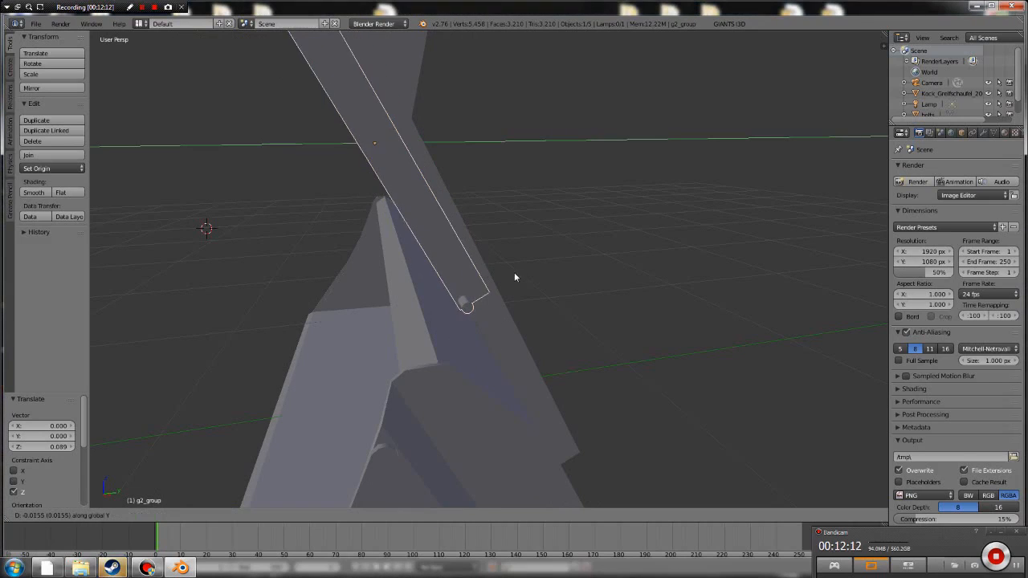
click(505, 274)
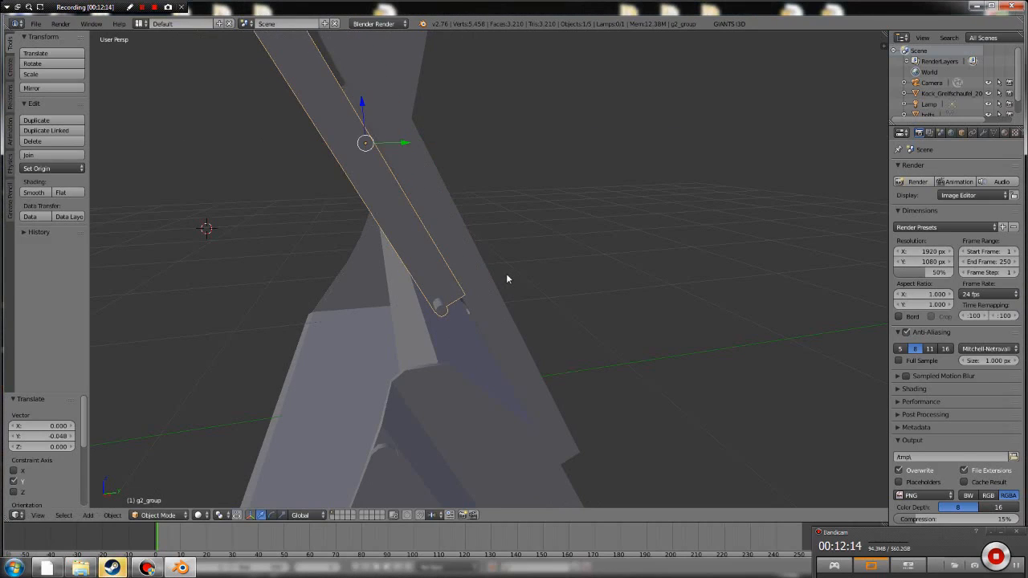
- Rotate the headache rack panel about -2.19° around global X to match the arms' slope and move it about 0.015 along global Y
mouse_move(482, 234)
middle_down()
mouse_move(486, 242)
mouse_move(472, 224)
mouse_move(480, 237)
middle_up()
scroll(479, 236, down, 5)
scroll(475, 226, up, 3)
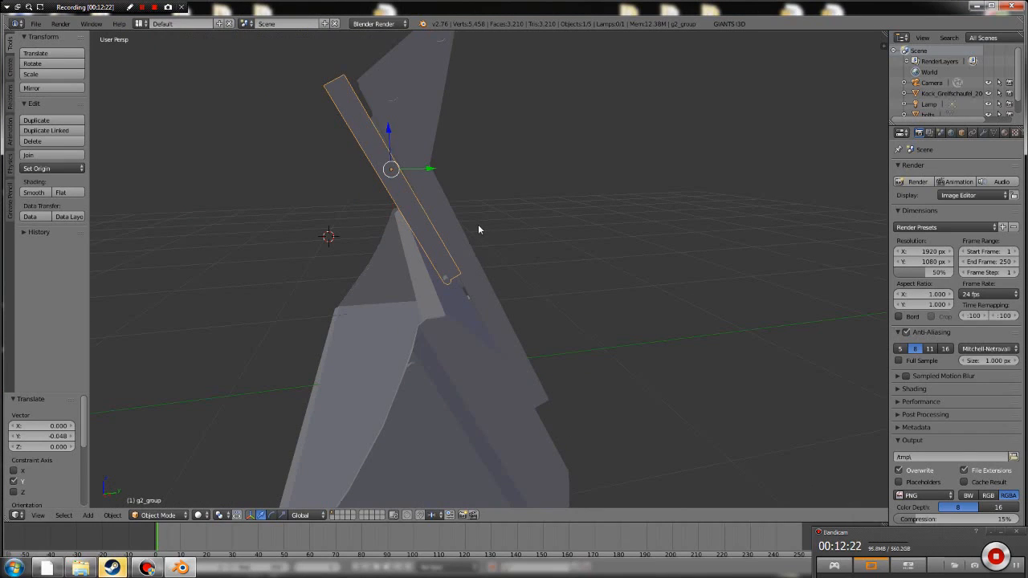
key(r)
key(x)
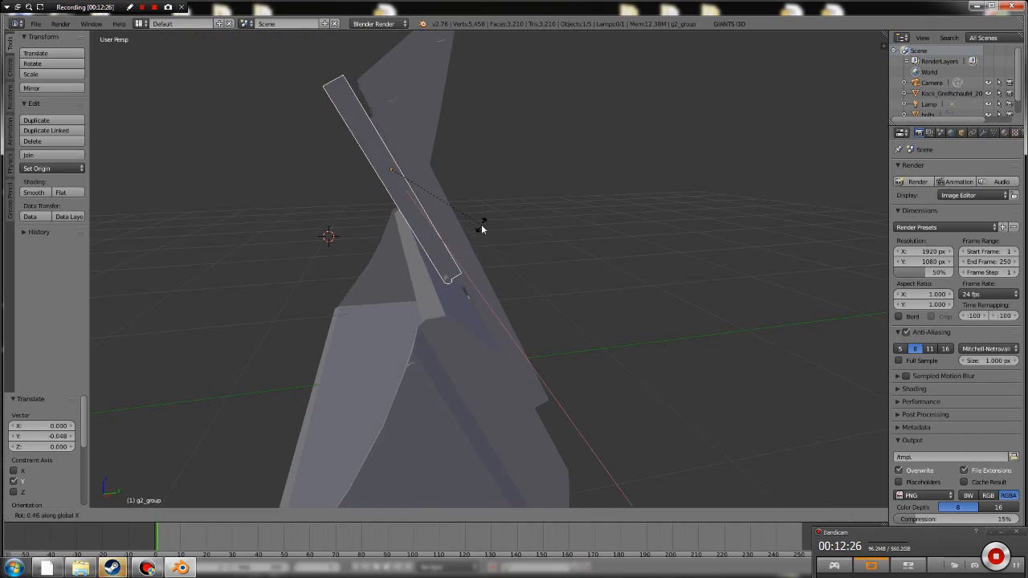
click(478, 233)
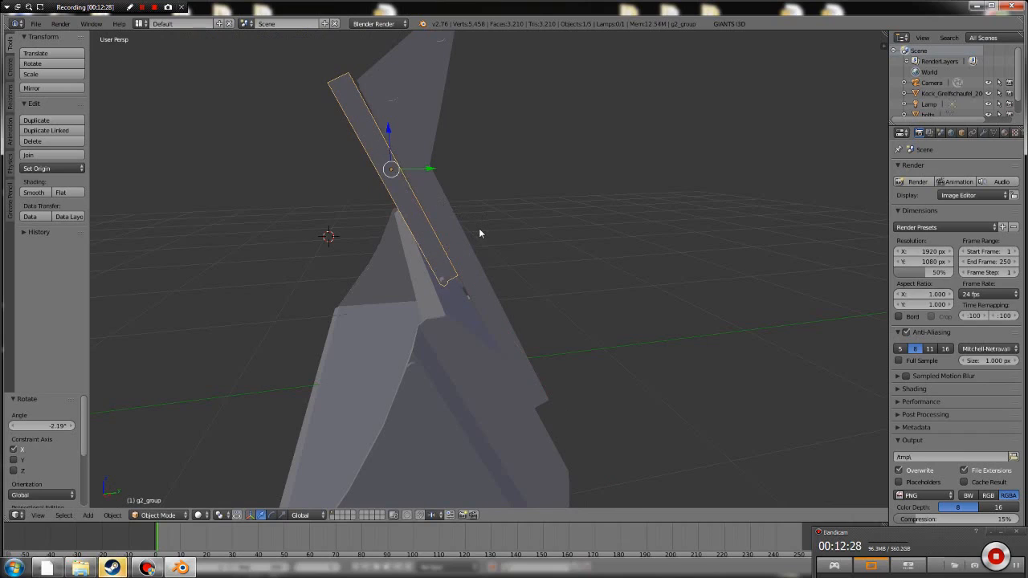
key(g)
key(y)
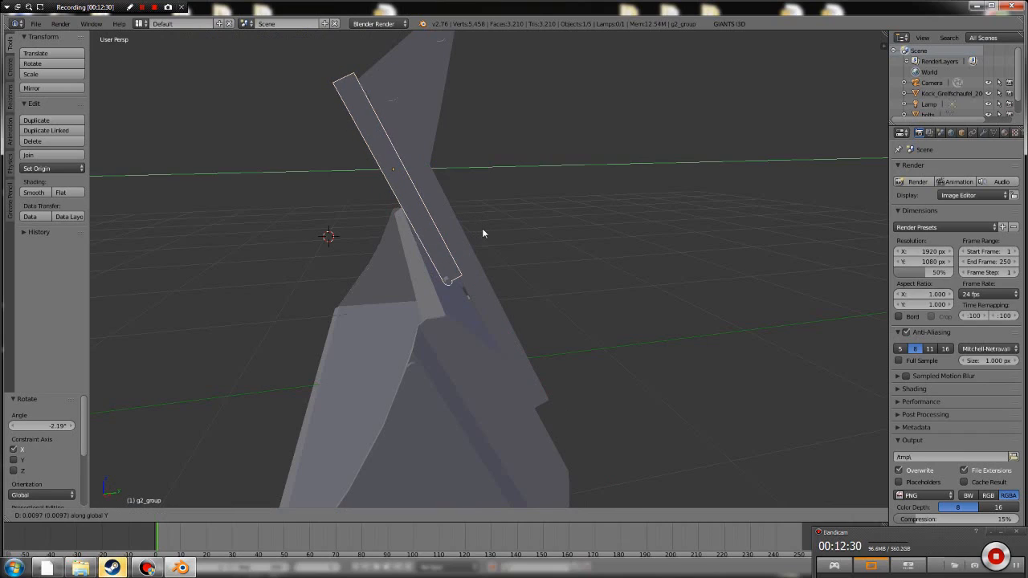
click(482, 233)
- Lower the headache rack panel about 0.094 along global Z and move it about 0.048 along global Y against the arms
middle_drag(528, 239, 644, 238)
scroll(452, 246, down, 7)
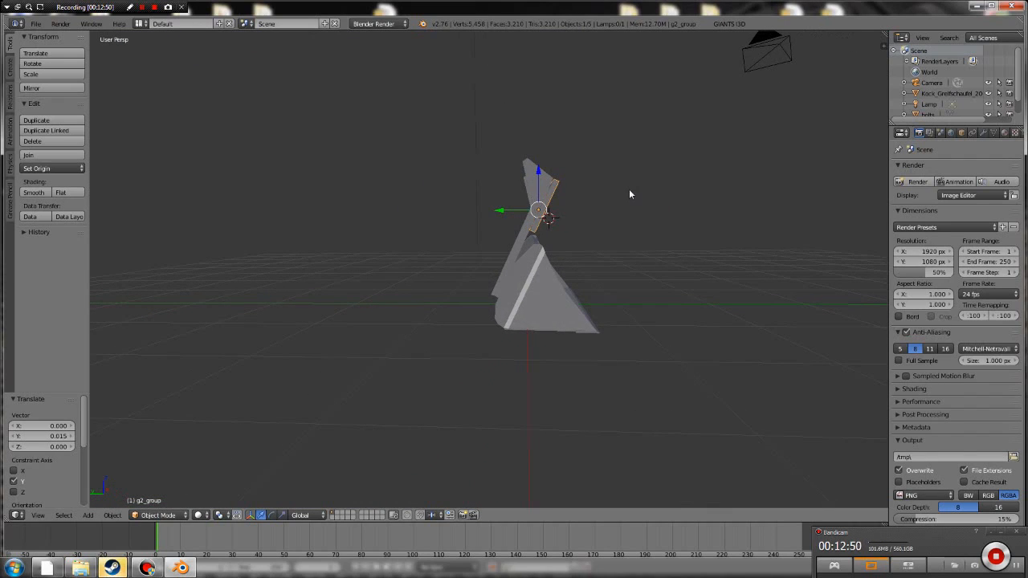
key(g)
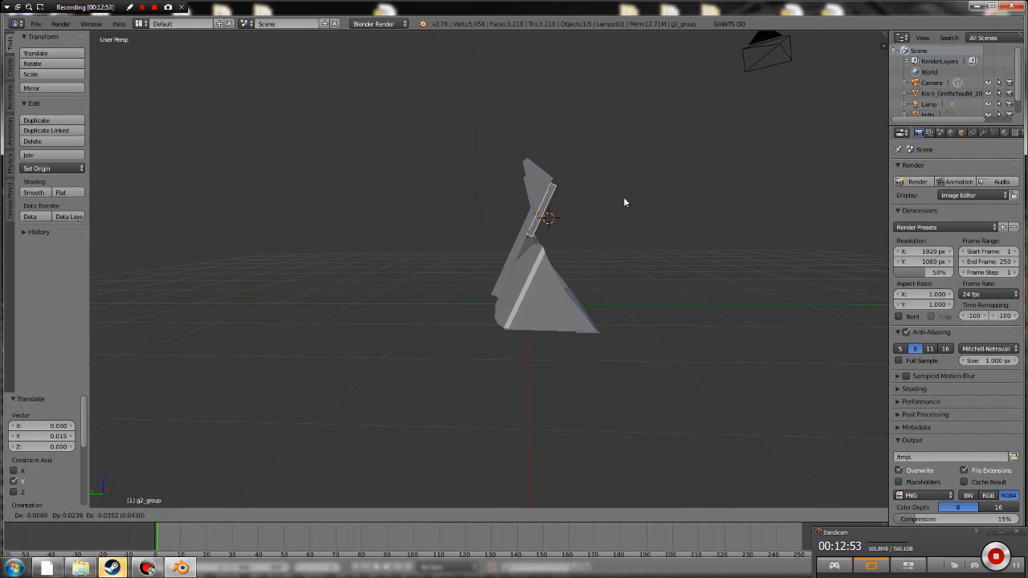
key(z)
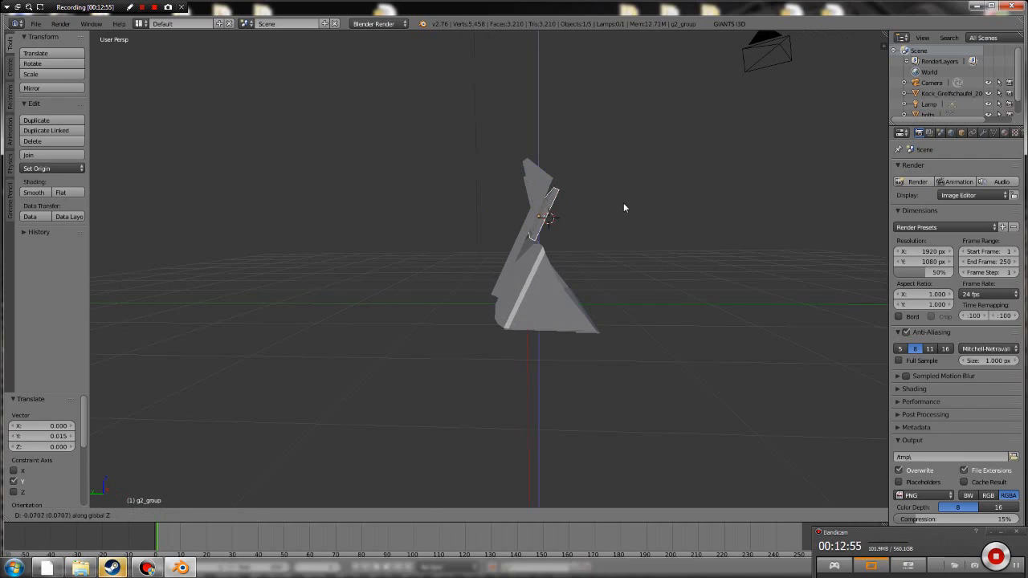
click(623, 207)
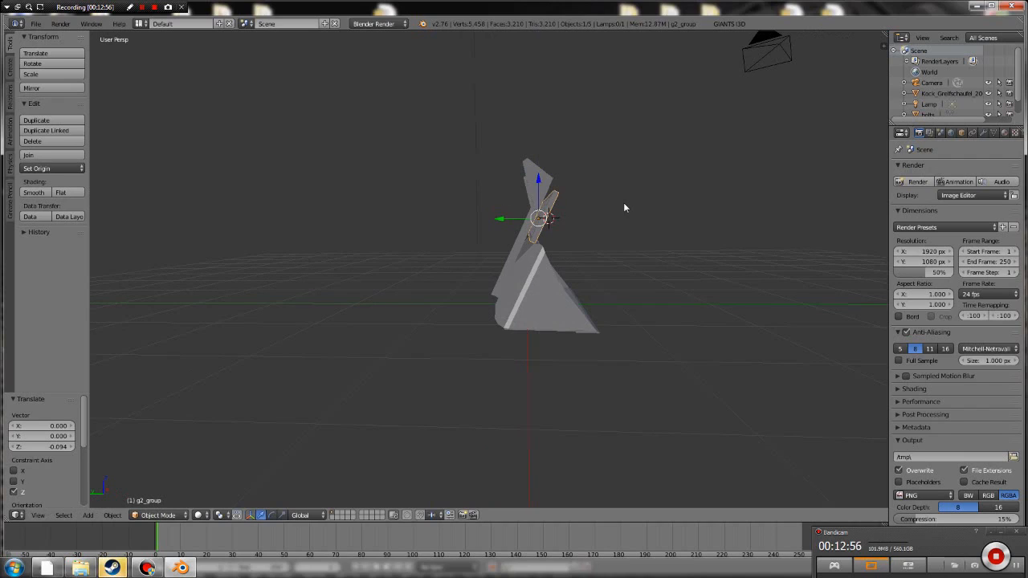
key(g)
key(y)
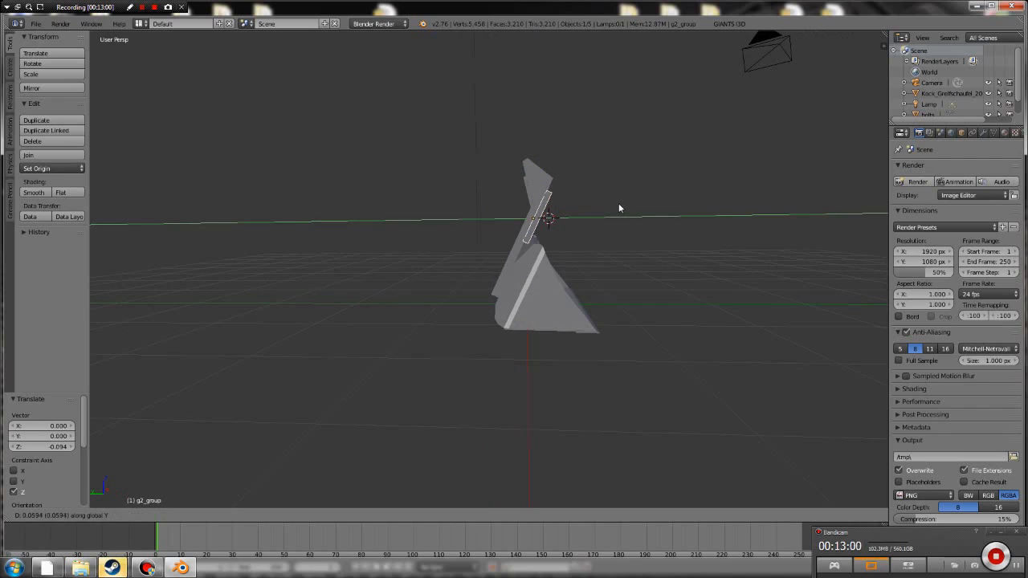
click(620, 208)
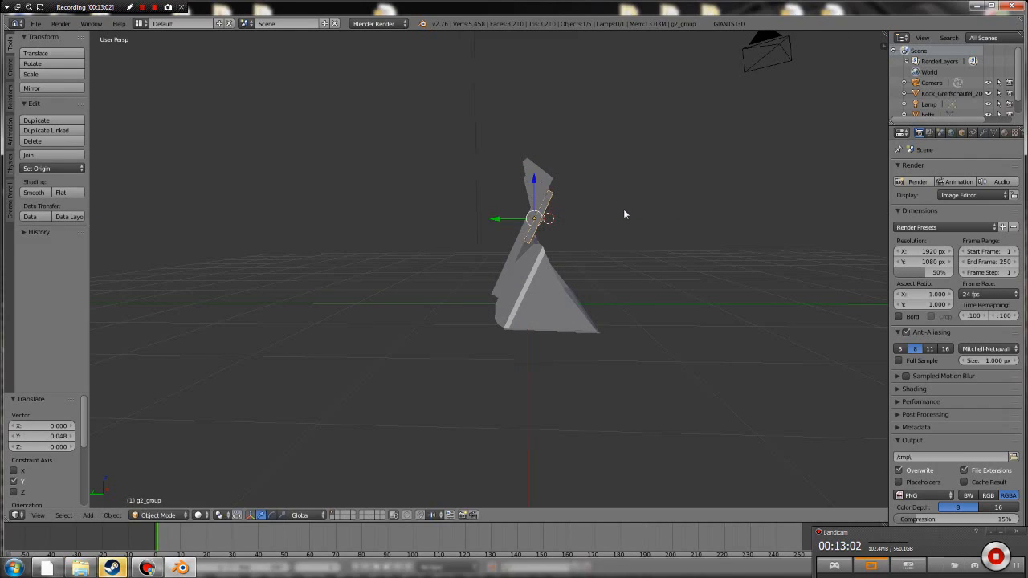
- Scale the headache rack panel's width to about 0.749 along global X so it nearly fits the span of the two arms
middle_drag(641, 196, 526, 194)
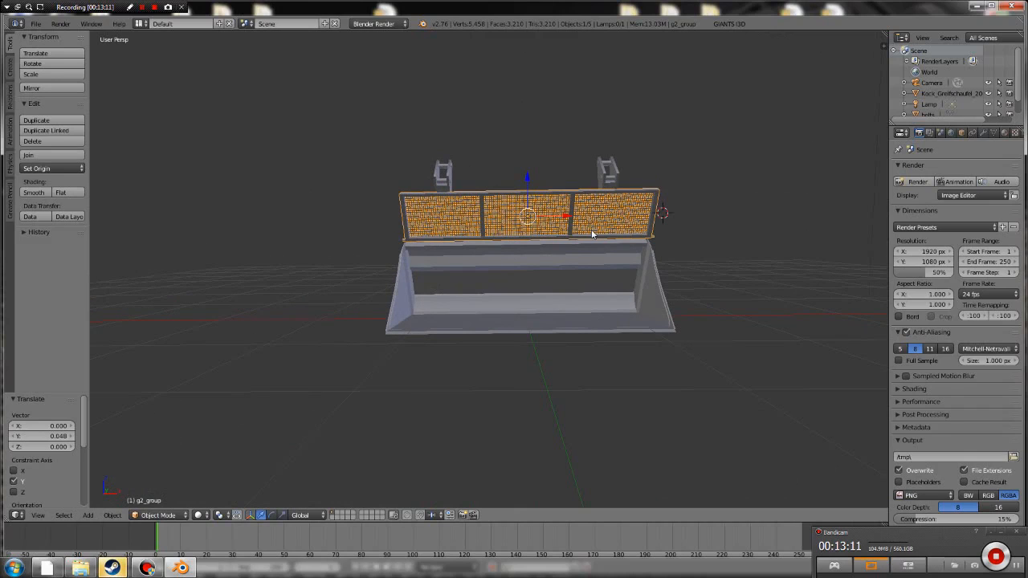
key(s)
key(x)
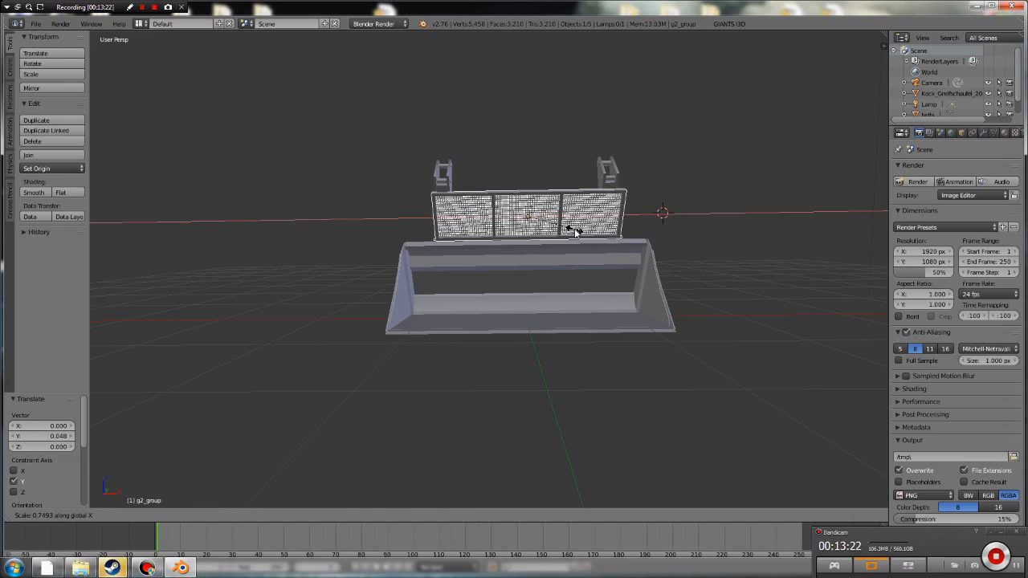
click(575, 232)
middle_drag(623, 236, 388, 248)
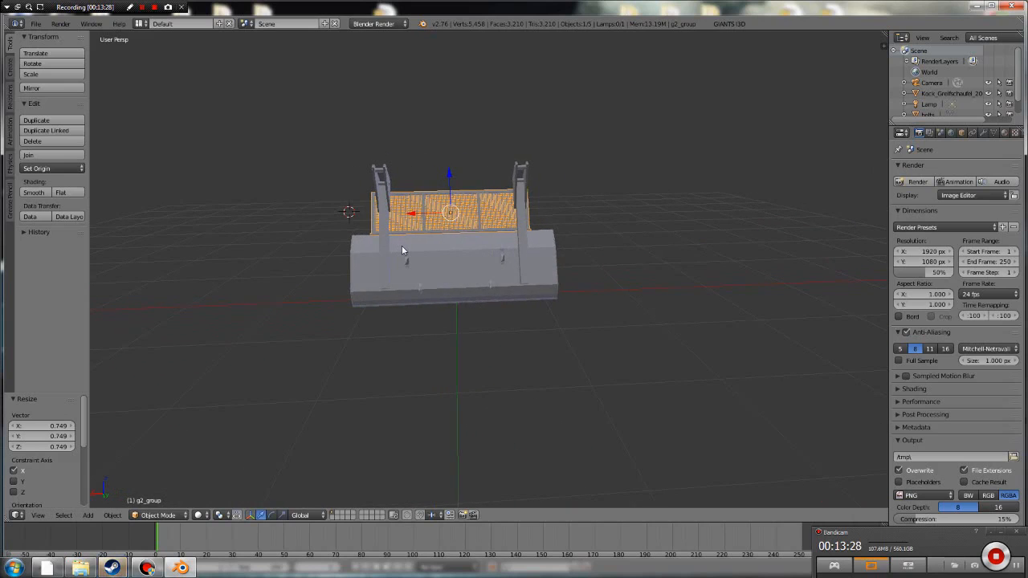
- Move the headache rack panel about -0.030 along global X between the arms and scale its height to about 0.869 along global Z
key(g)
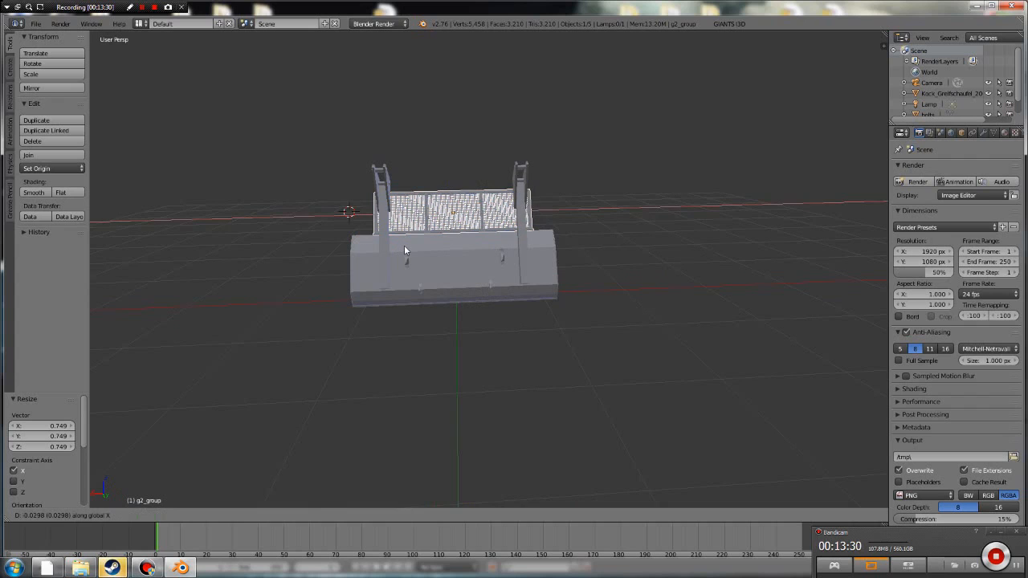
click(419, 252)
middle_drag(419, 252, 647, 239)
middle_drag(641, 274, 625, 284)
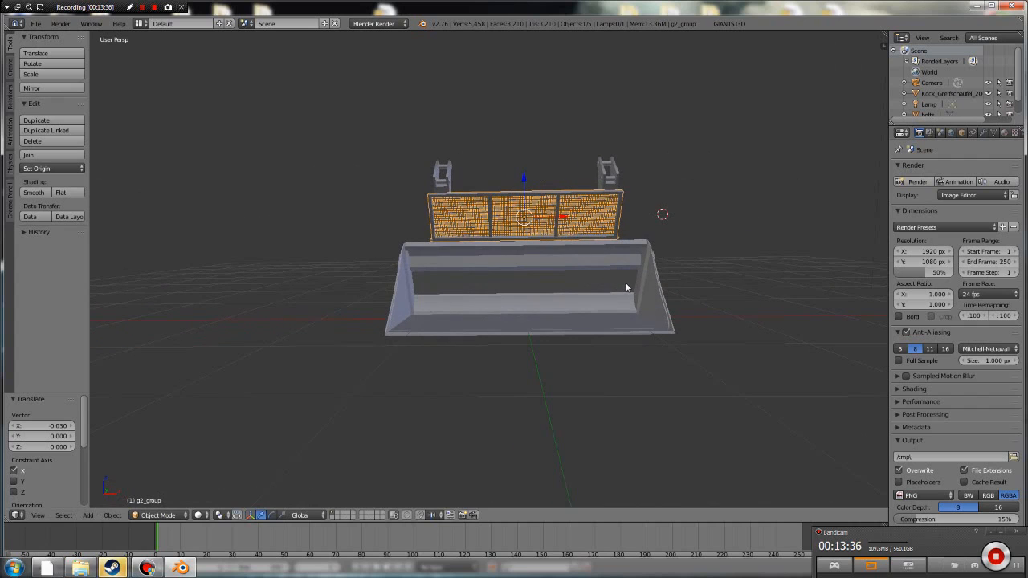
key(s)
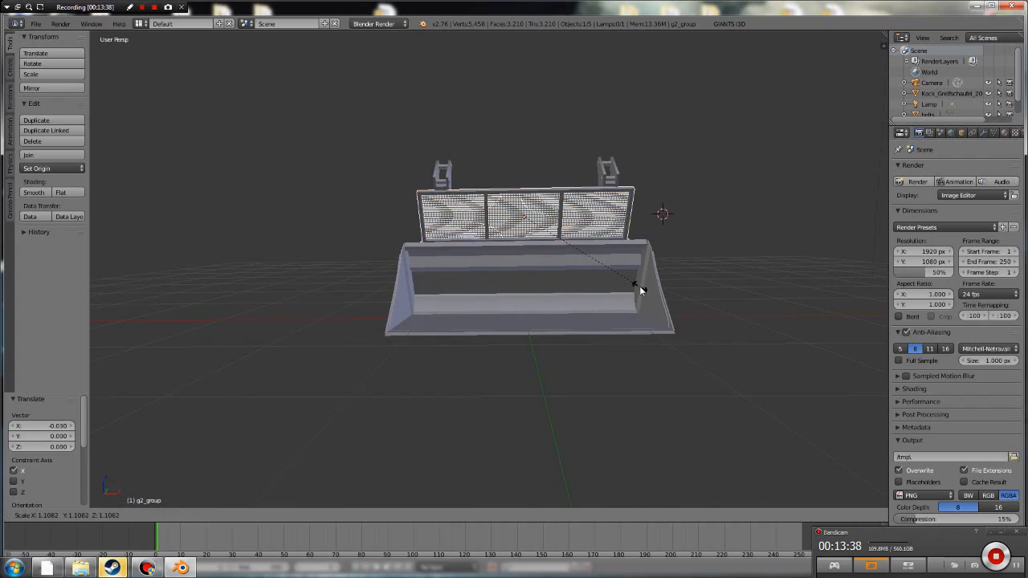
key(z)
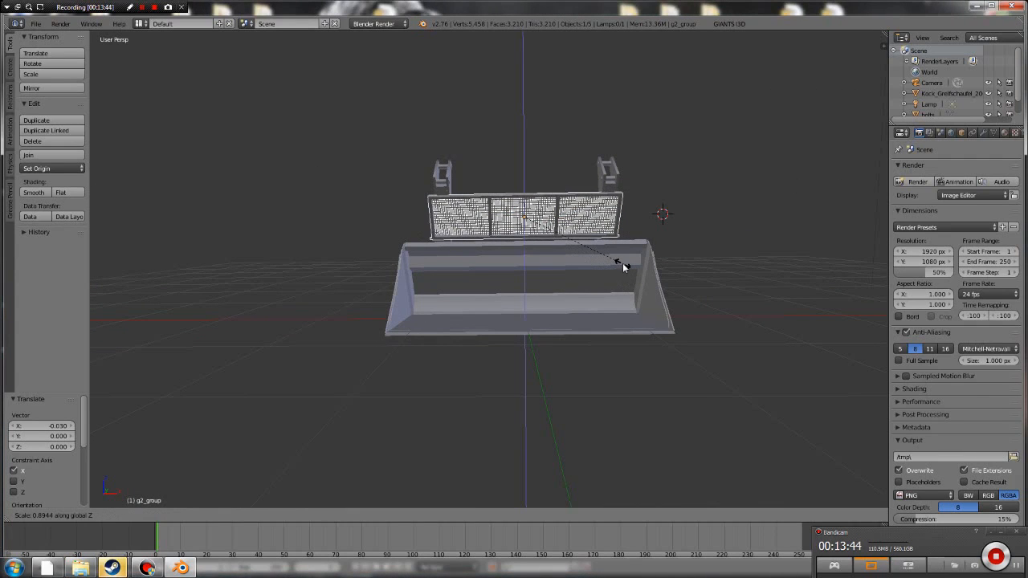
click(614, 269)
middle_drag(602, 268, 728, 305)
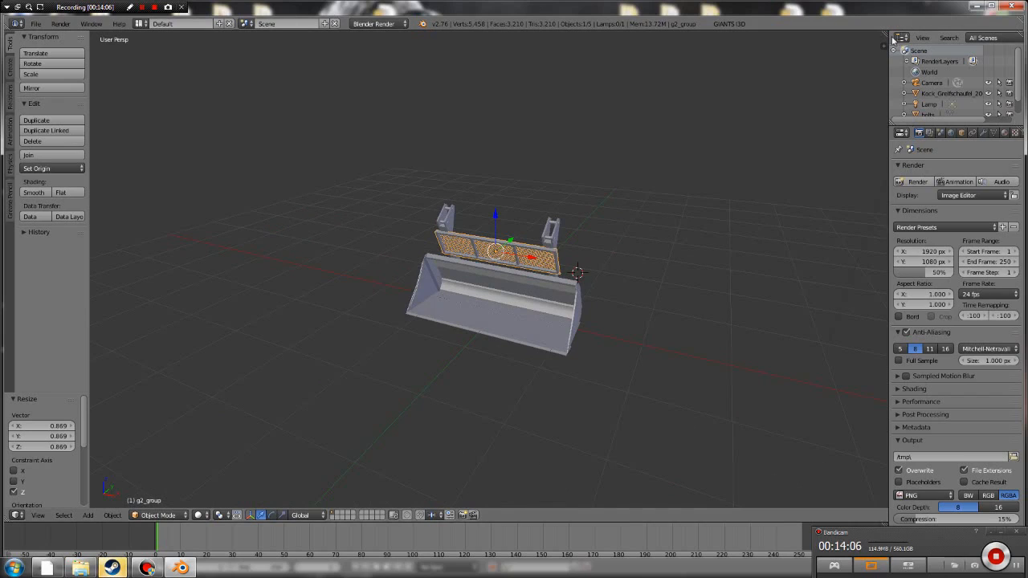
- Split the 3D view into two side-by-side areas and turn the new one, without its tool shelf, into a UV/Image Editor
drag(886, 35, 467, 81)
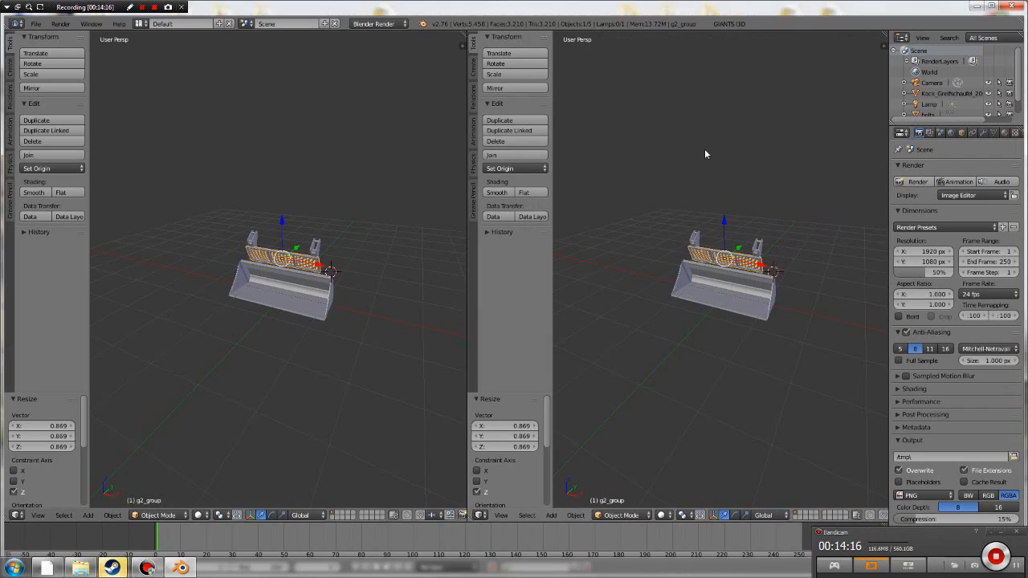
key(t)
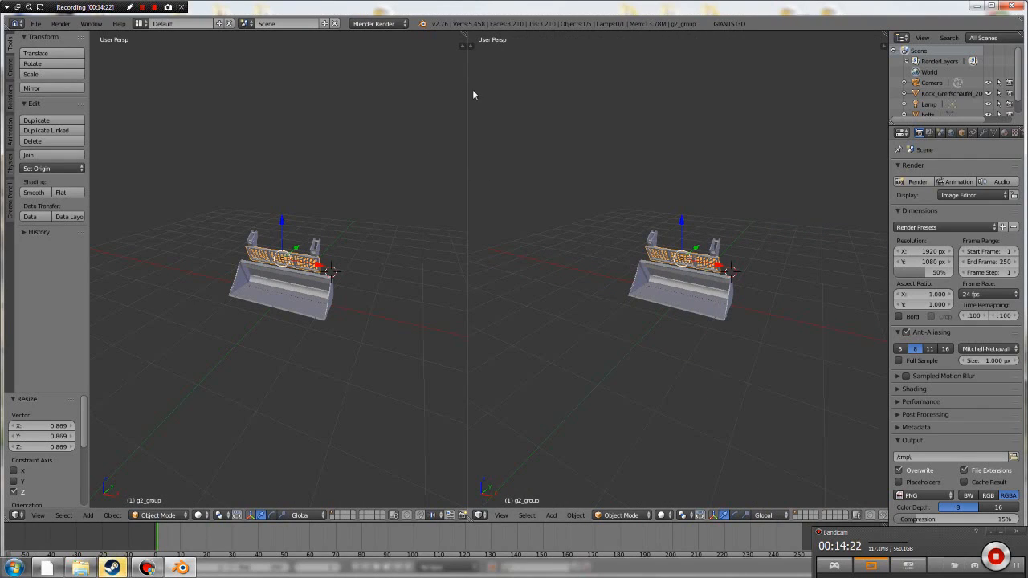
drag(466, 89, 492, 89)
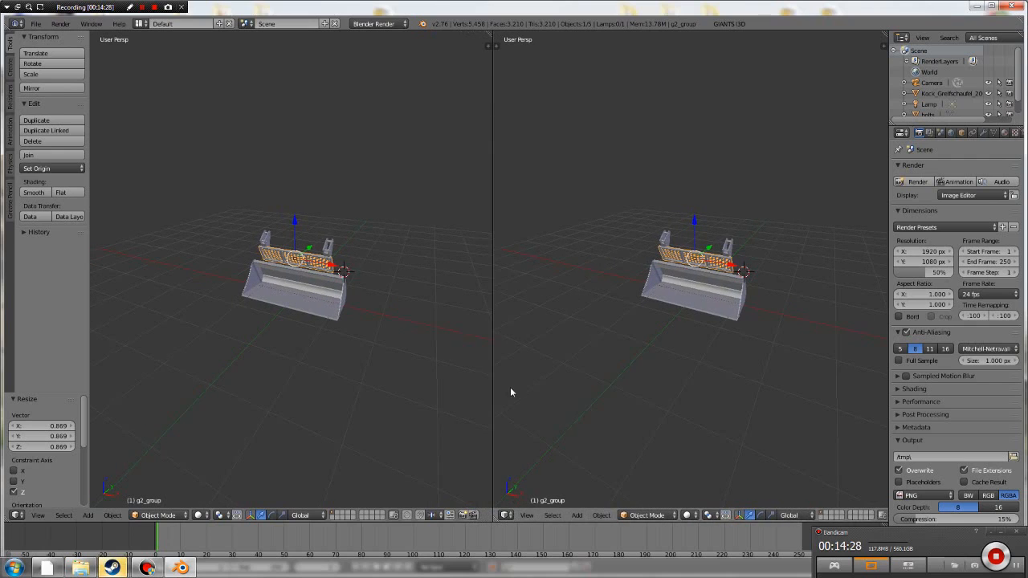
click(507, 515)
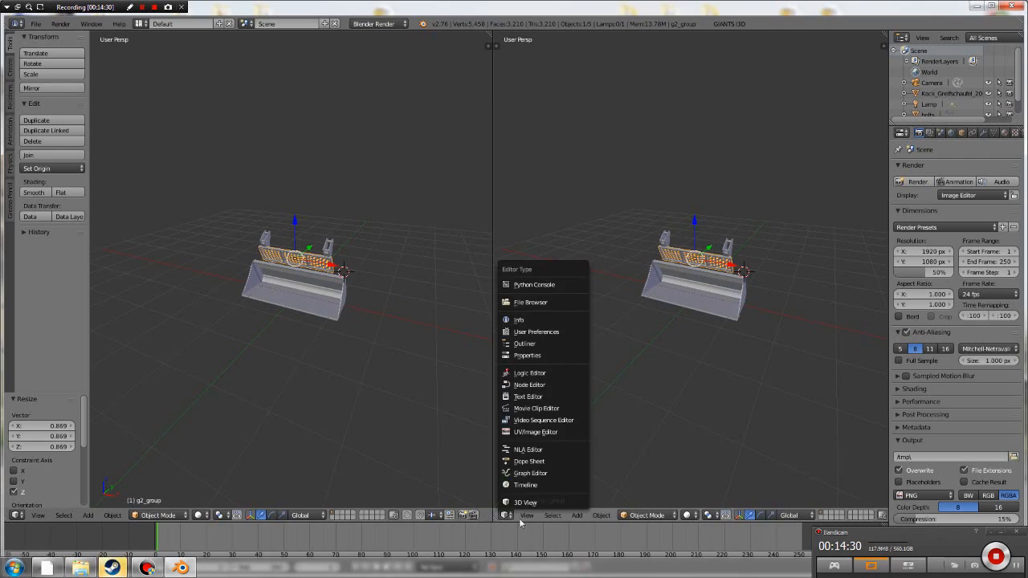
click(546, 434)
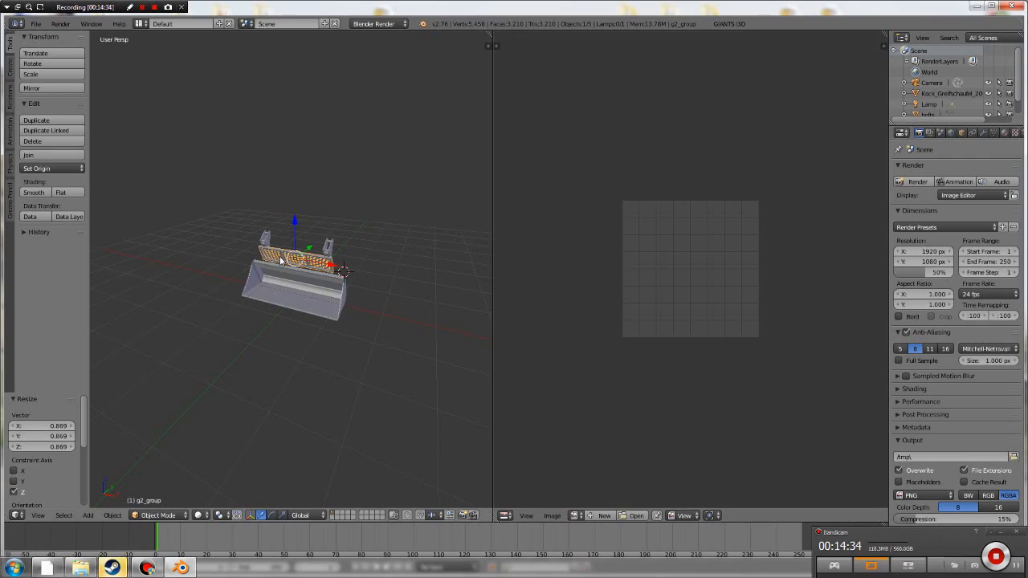
- Put the headache rack panel in Edit Mode and unwrap its mesh with Smart UV Project at a 66.00 angle limit
click(159, 515)
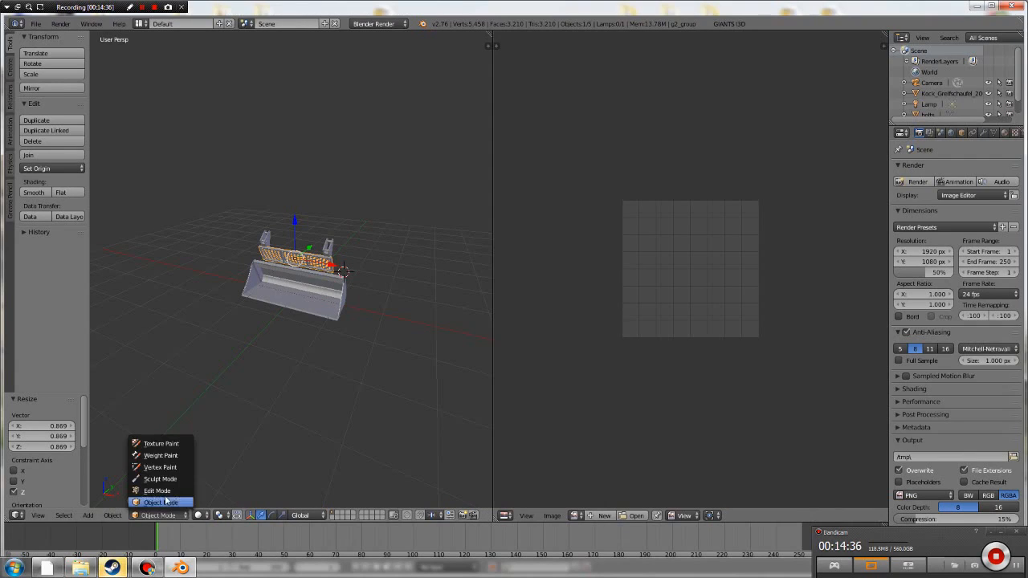
click(170, 489)
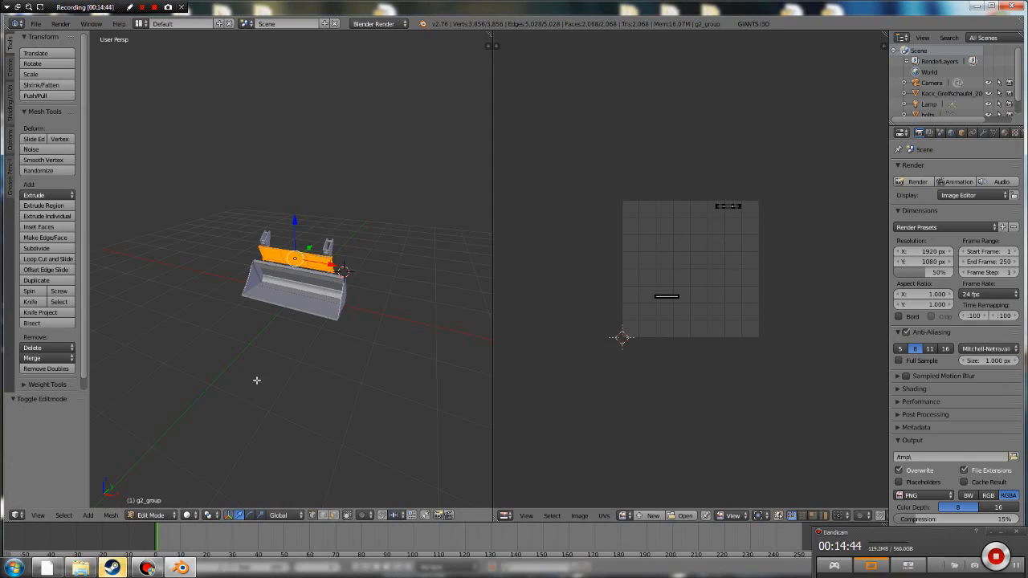
key(u)
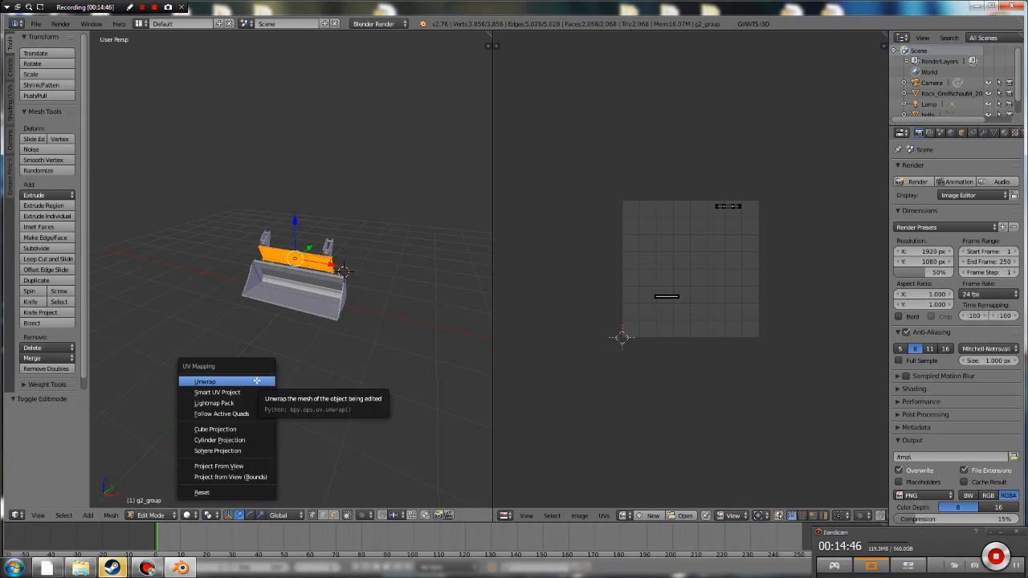
click(245, 392)
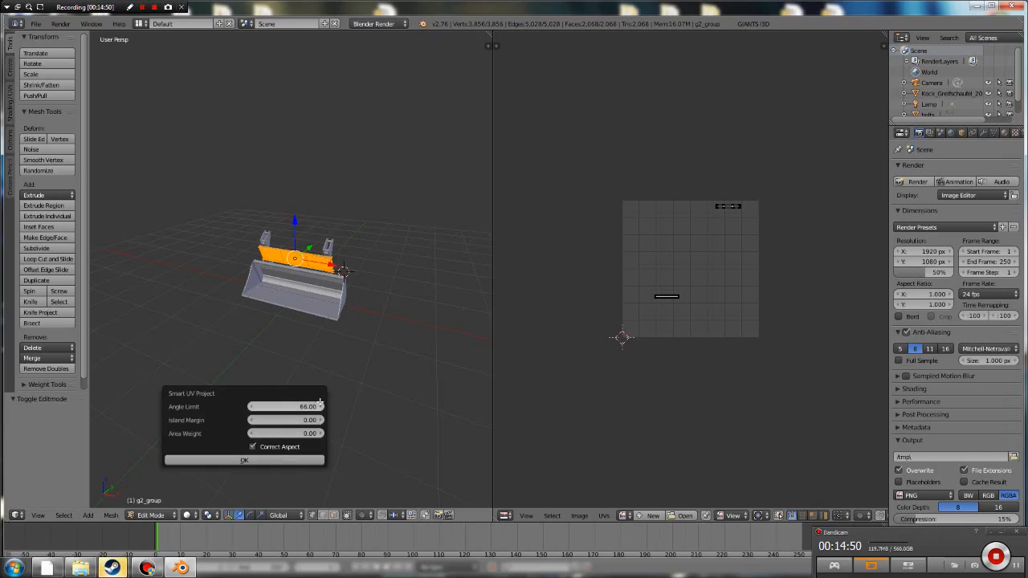
click(243, 460)
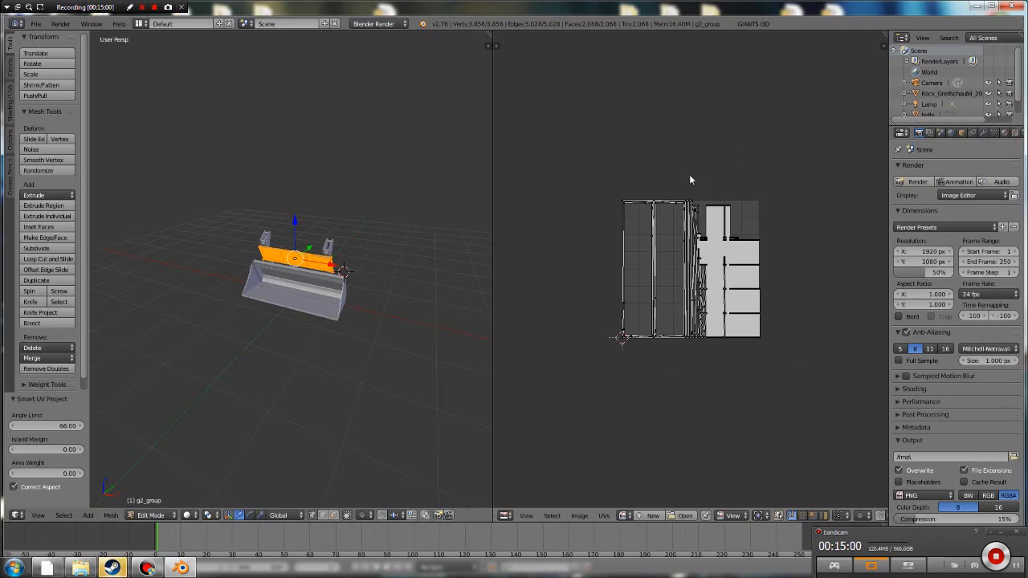
- Scale all the panel's UV islands to about 0.925 so they sit inside the UV square with a margin
scroll(698, 181, up, 3)
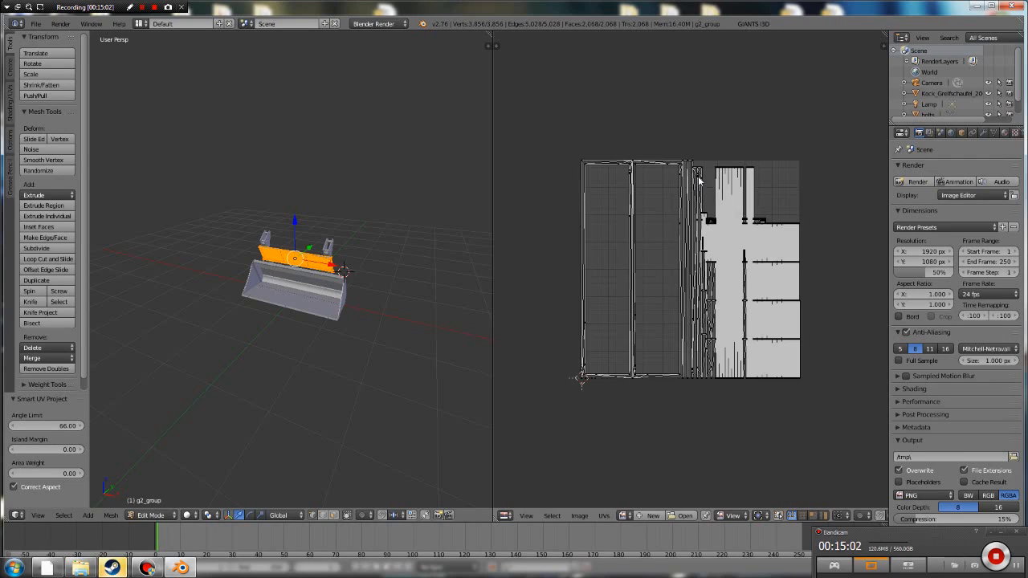
scroll(697, 182, up, 1)
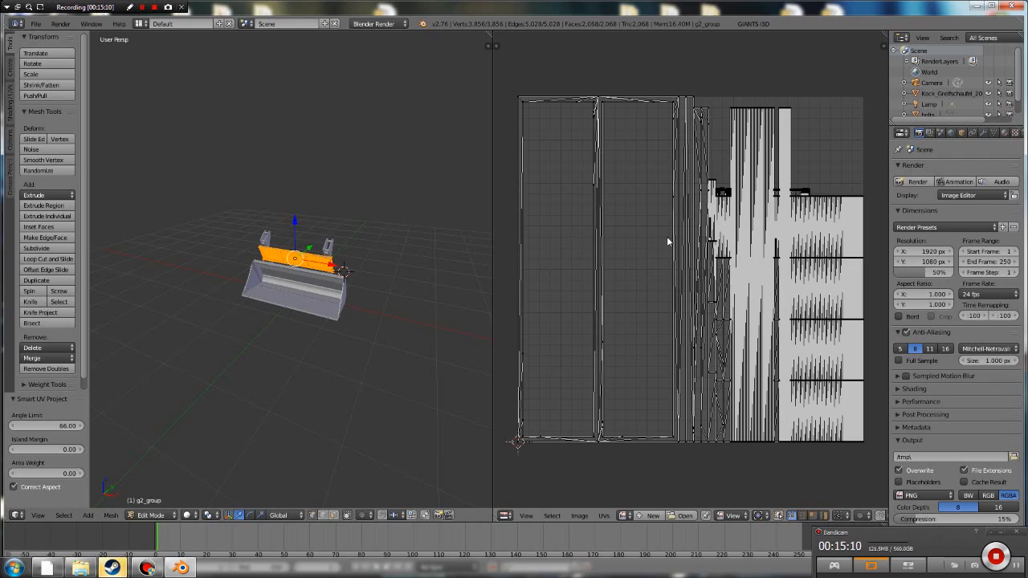
key(a)
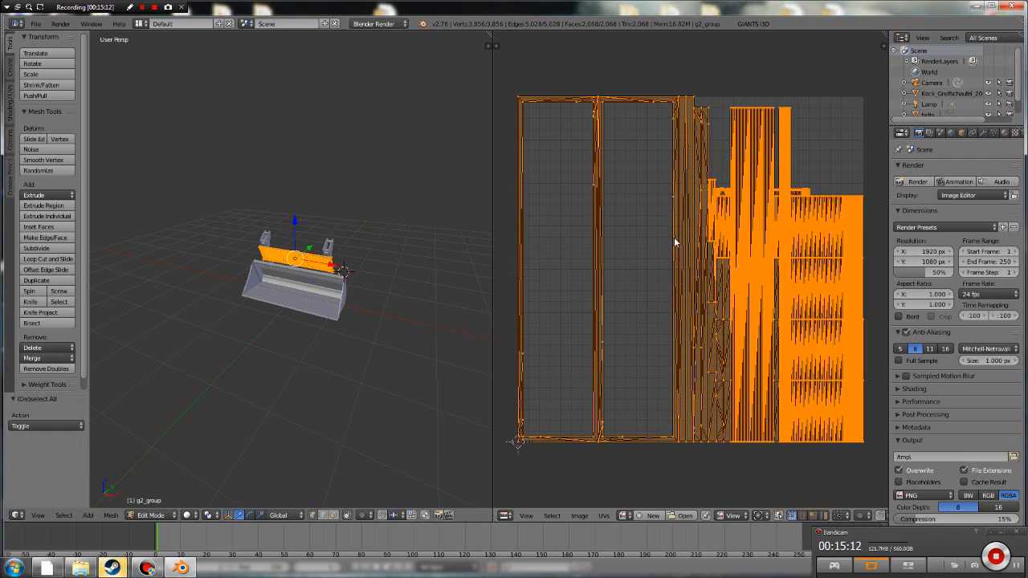
key(s)
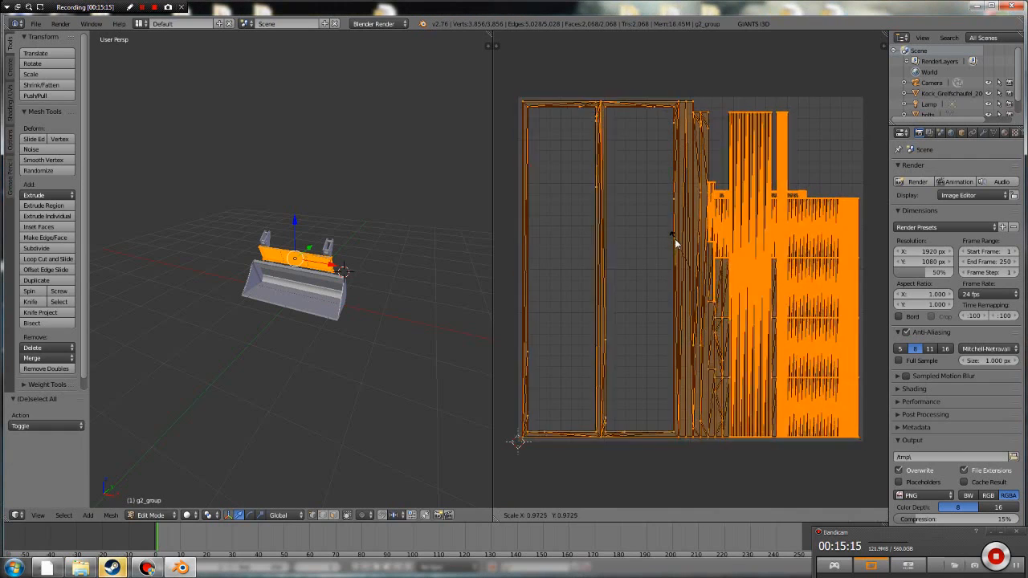
click(677, 243)
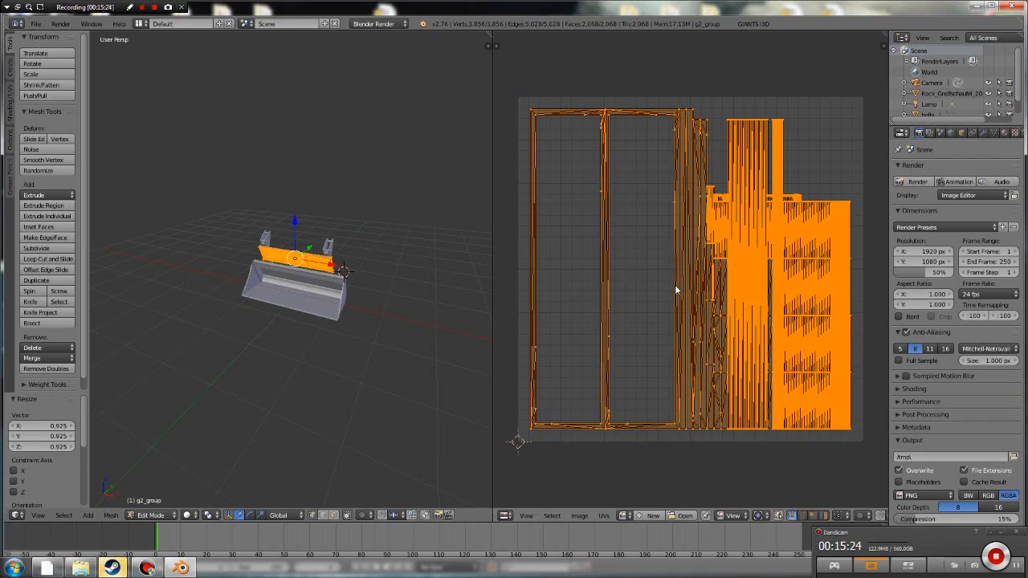
- Create a new material for the headache rack panel and set its diffuse colour to dark green
click(1004, 134)
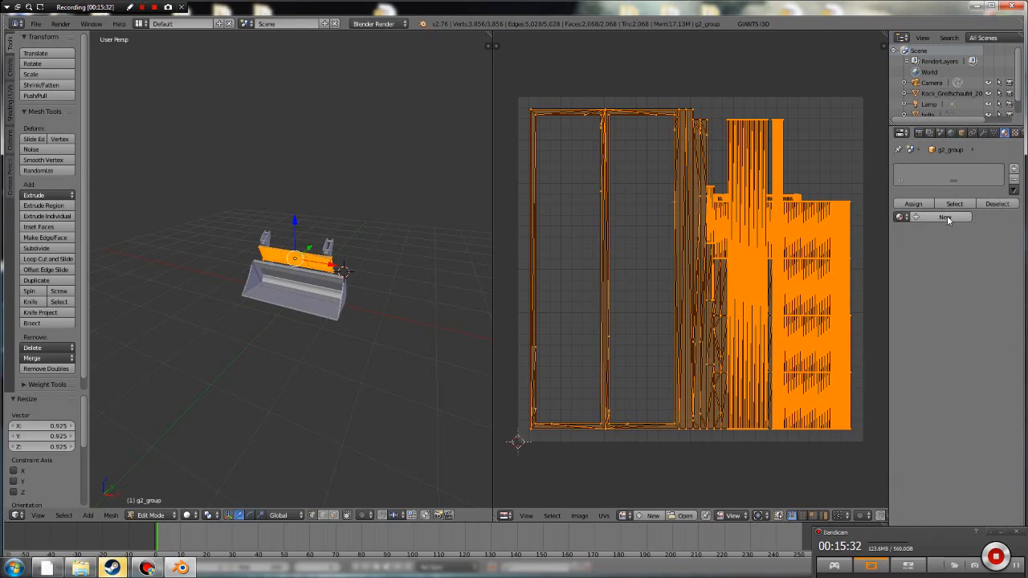
click(946, 218)
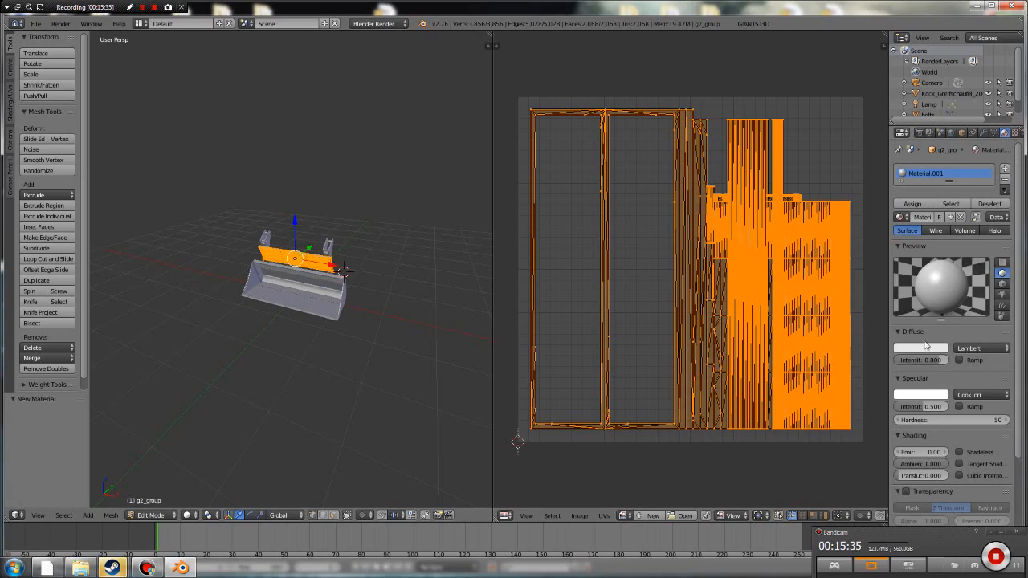
click(927, 348)
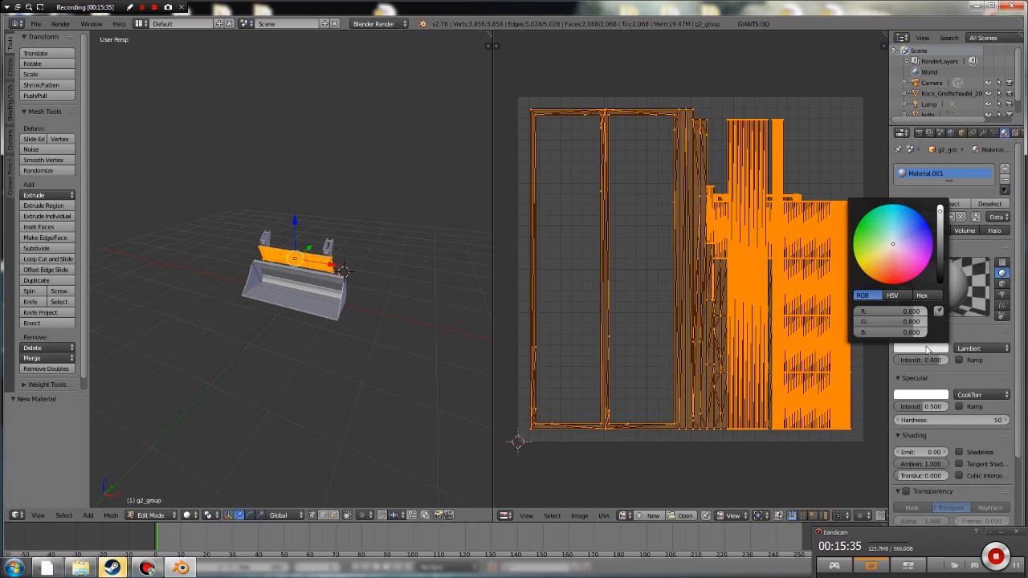
click(868, 231)
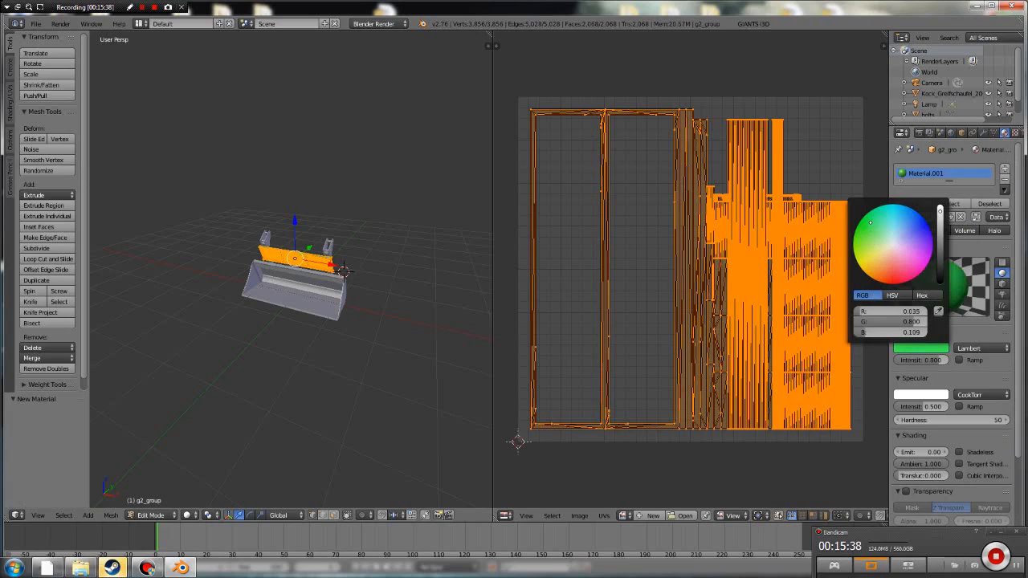
mouse_move(869, 222)
mouse_down()
mouse_move(875, 210)
mouse_move(854, 236)
mouse_move(865, 215)
mouse_up()
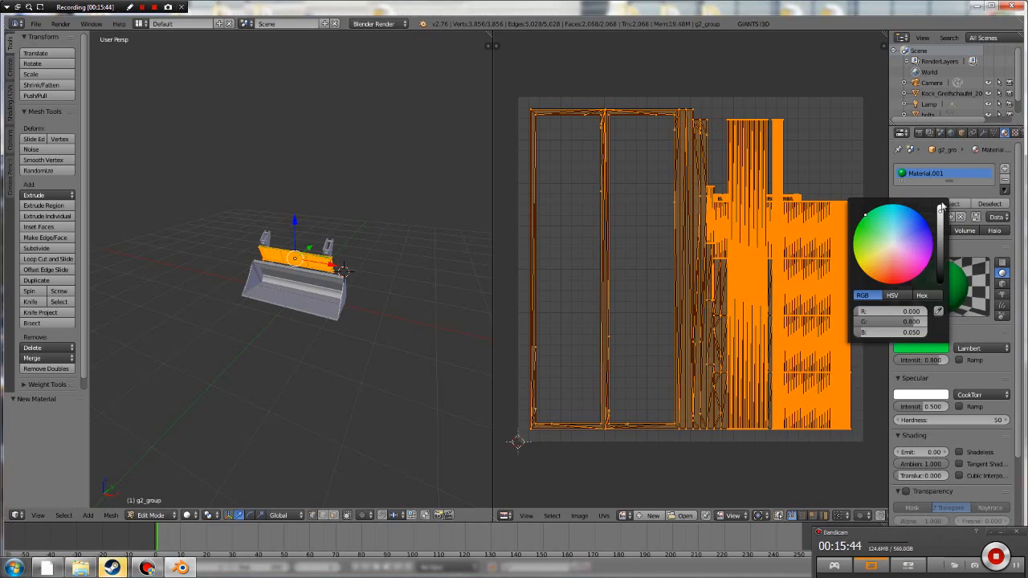
drag(941, 212, 940, 244)
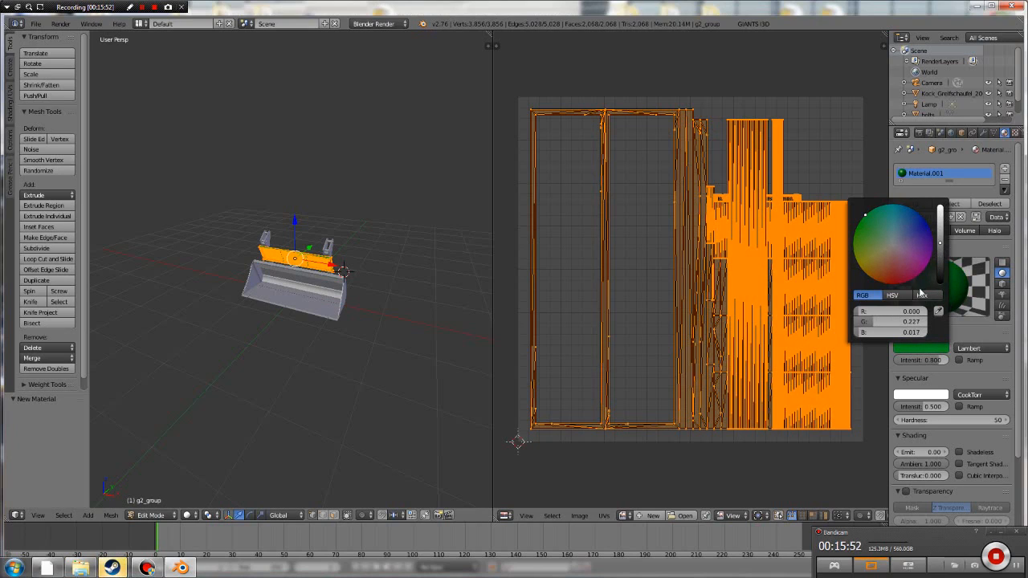
drag(880, 322, 933, 322)
drag(940, 210, 940, 239)
click(958, 330)
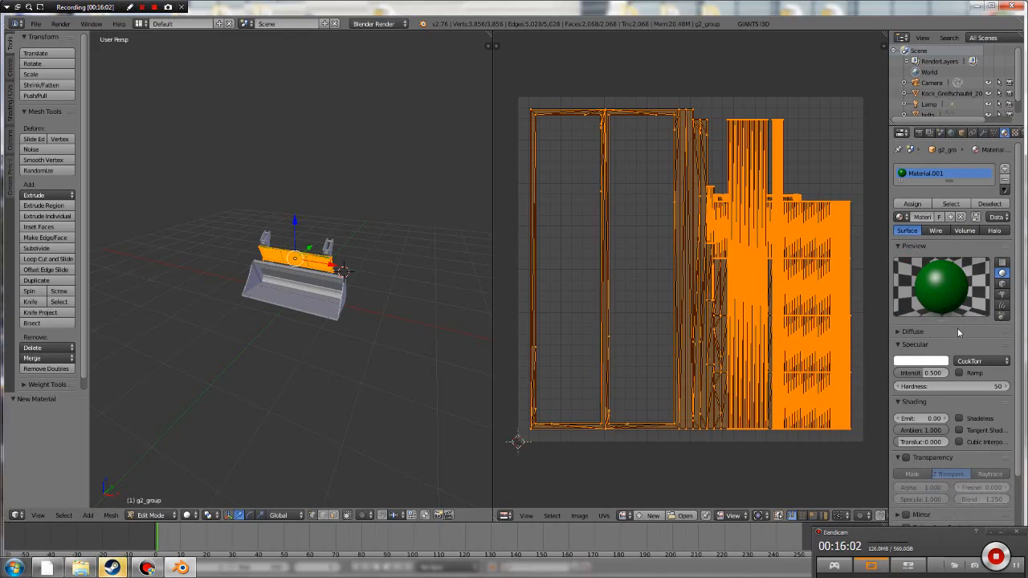
click(934, 336)
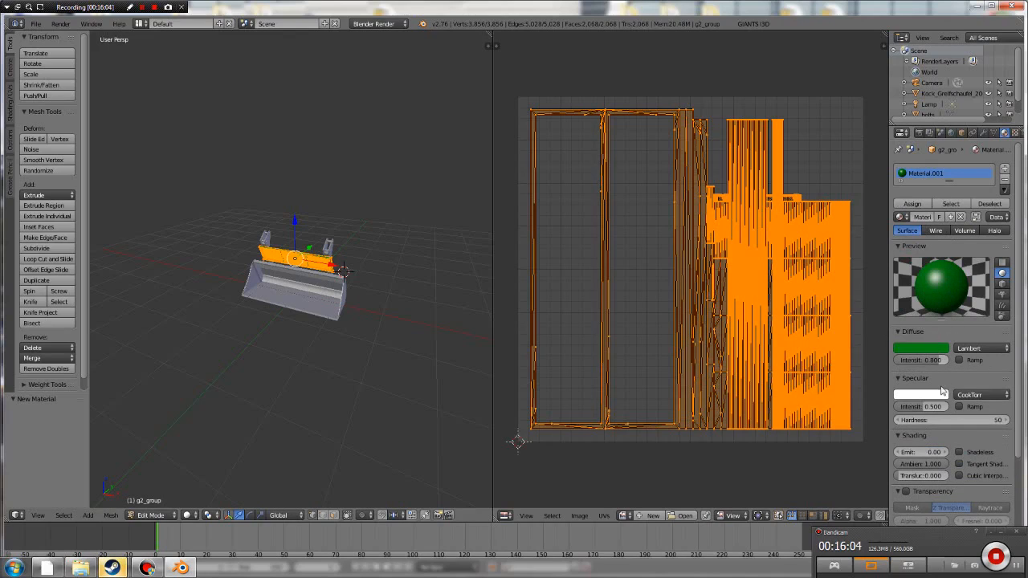
- Set the material's specular colour to bright green and its hardness to 25
click(939, 397)
mouse_move(892, 294)
mouse_down()
mouse_move(883, 274)
mouse_move(861, 273)
mouse_move(879, 257)
mouse_move(865, 266)
mouse_move(870, 277)
mouse_move(882, 270)
mouse_move(871, 269)
mouse_up()
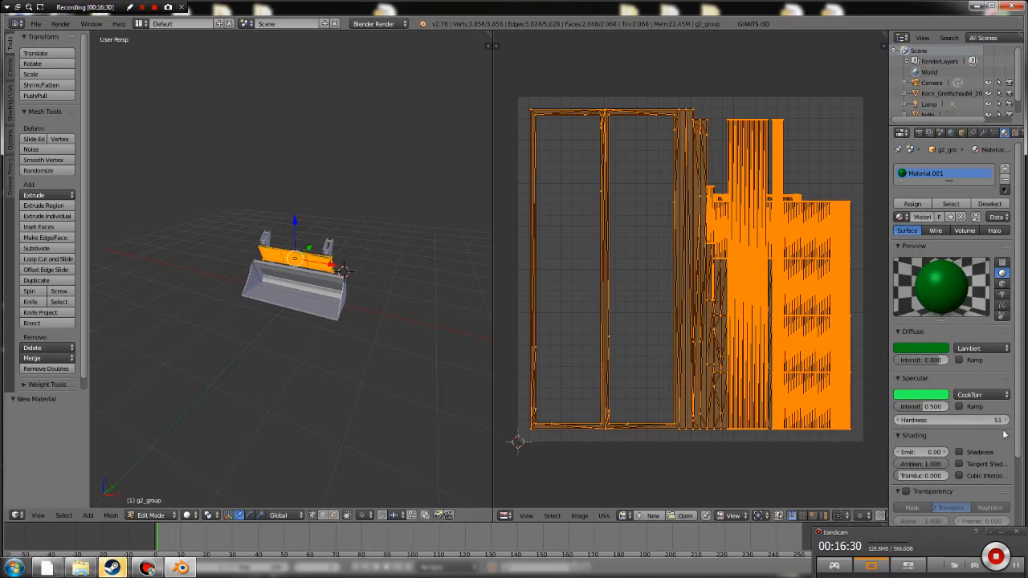
click(995, 421)
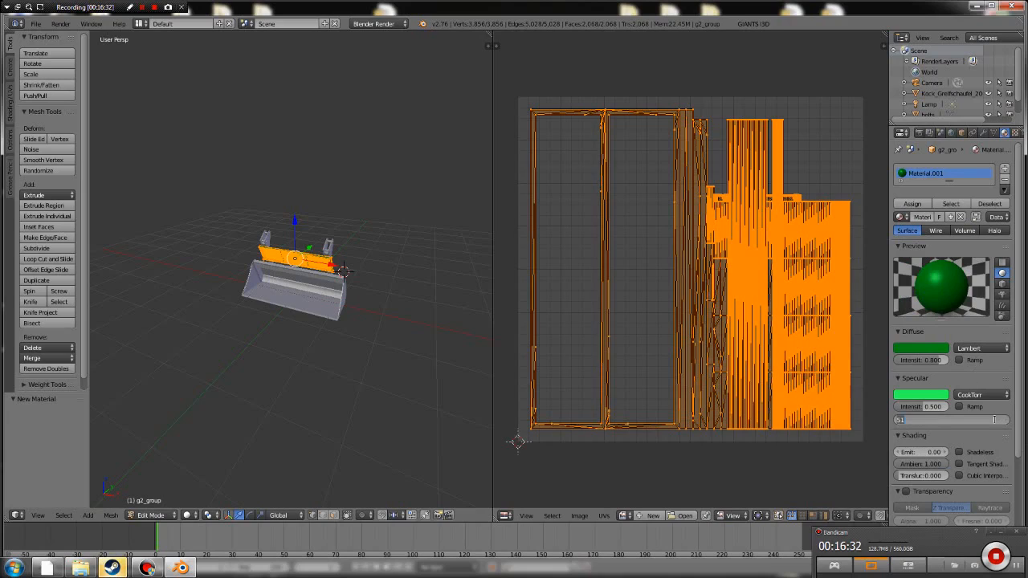
text(25)
key(Return)
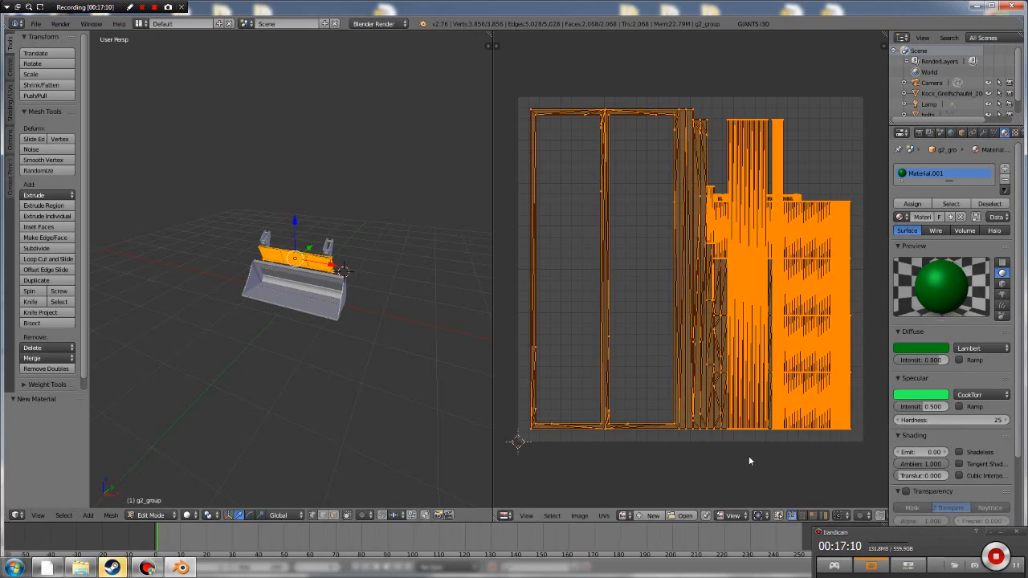
key(a)
key(a)
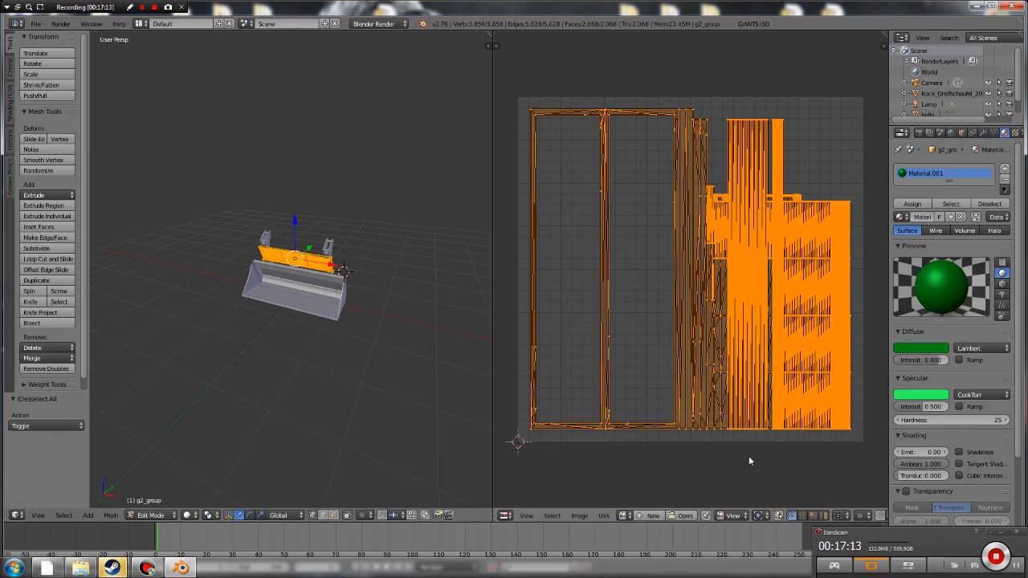
scroll(709, 344, up, 5)
scroll(709, 348, up, 6)
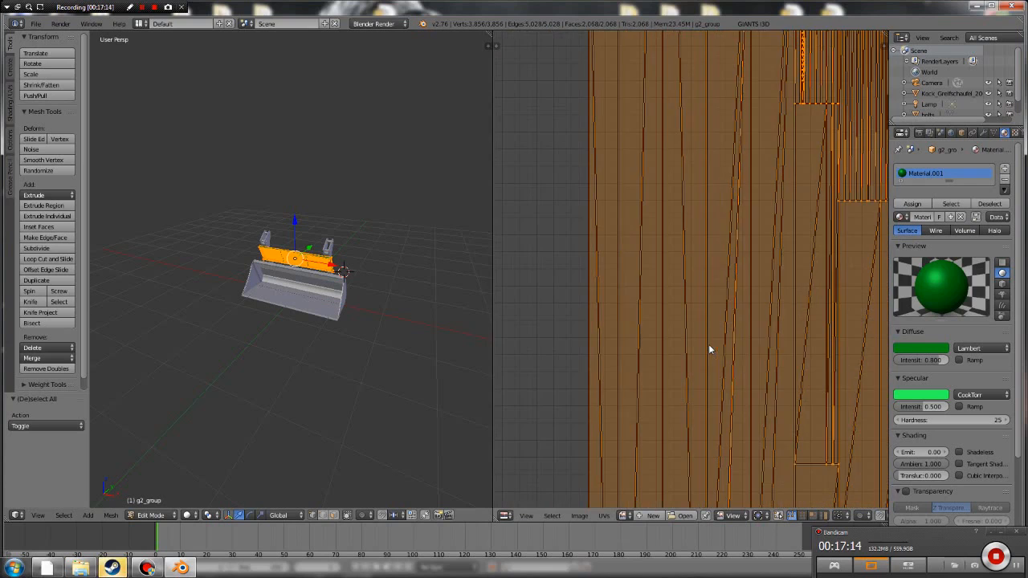
scroll(709, 349, down, 10)
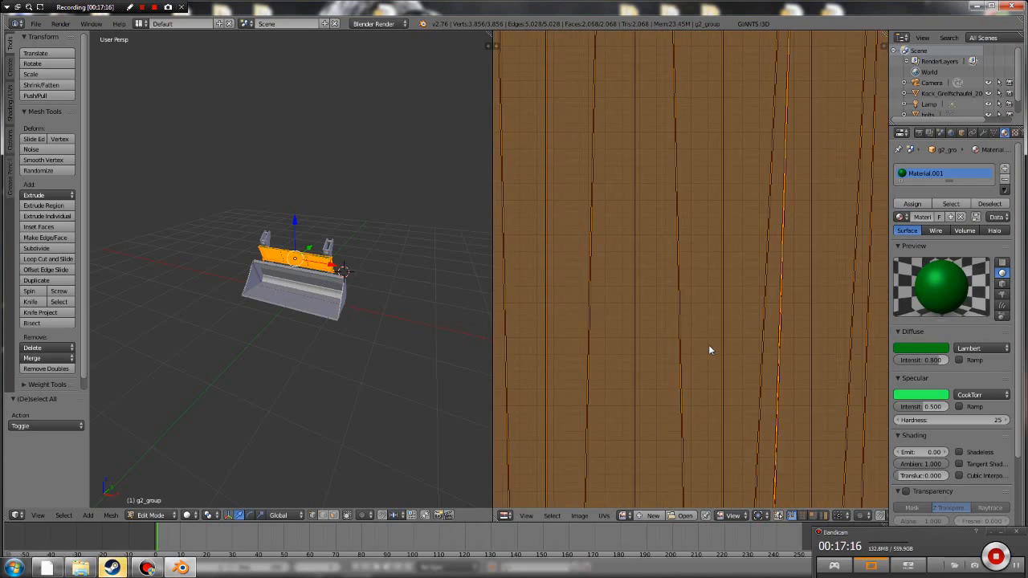
scroll(710, 349, up, 3)
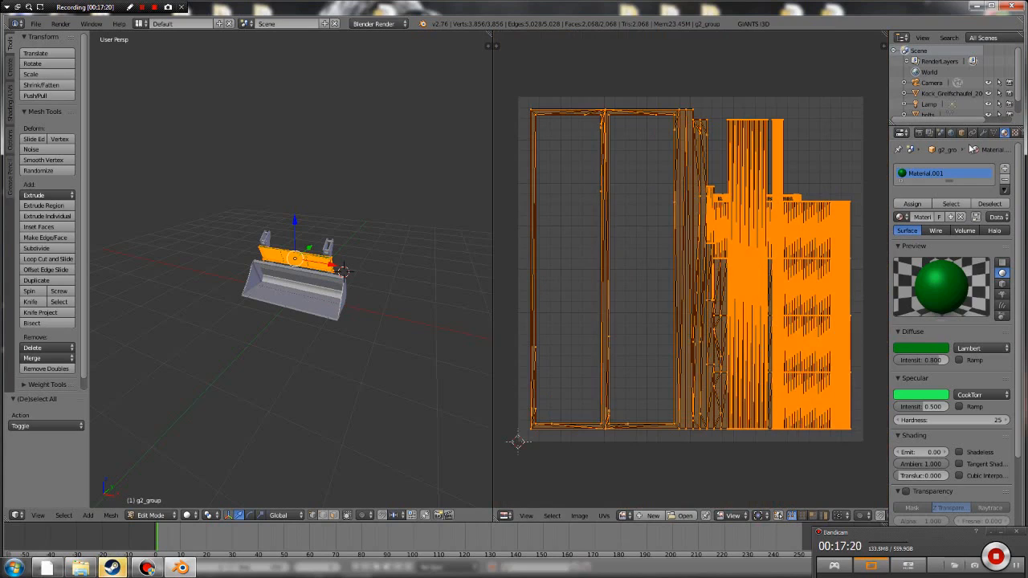
- Add a new image texture to the green material and return to the material's settings
click(1013, 133)
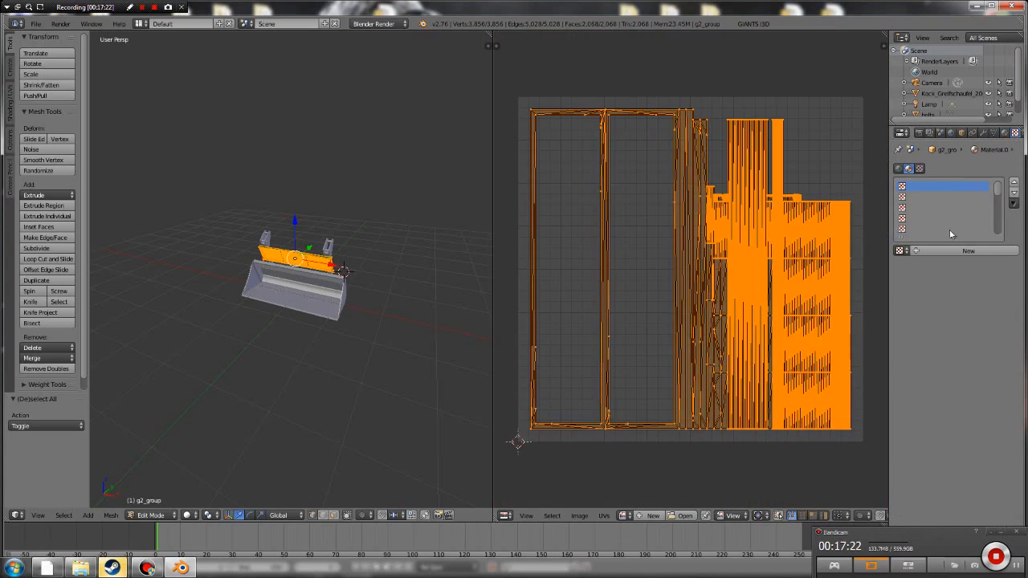
click(953, 251)
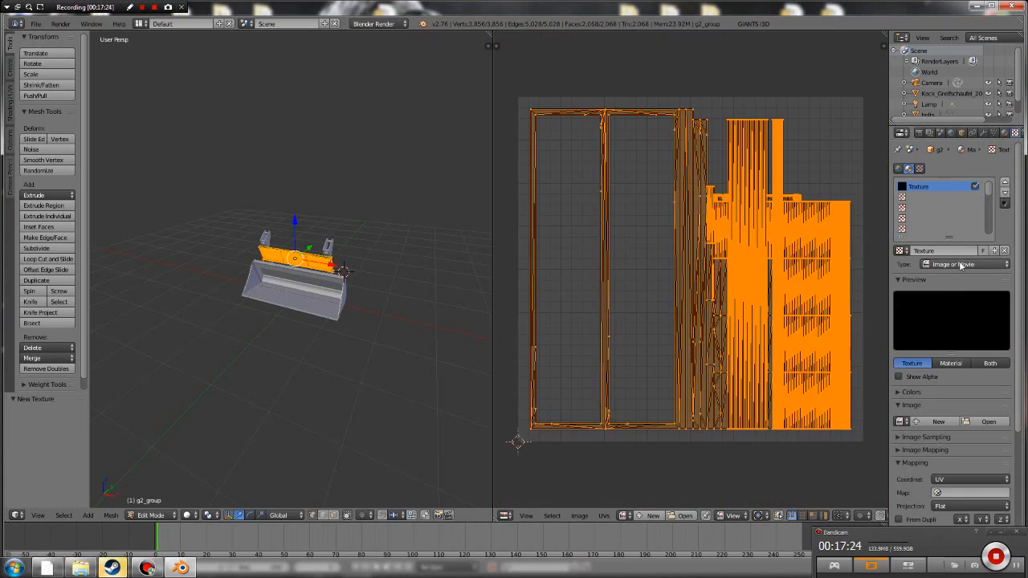
click(1004, 134)
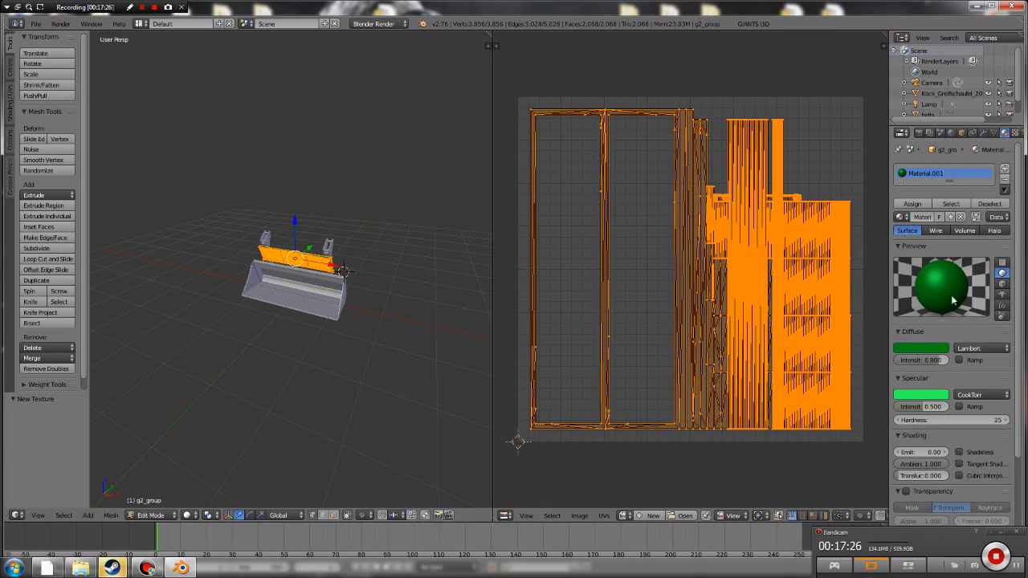
scroll(932, 393, down, 5)
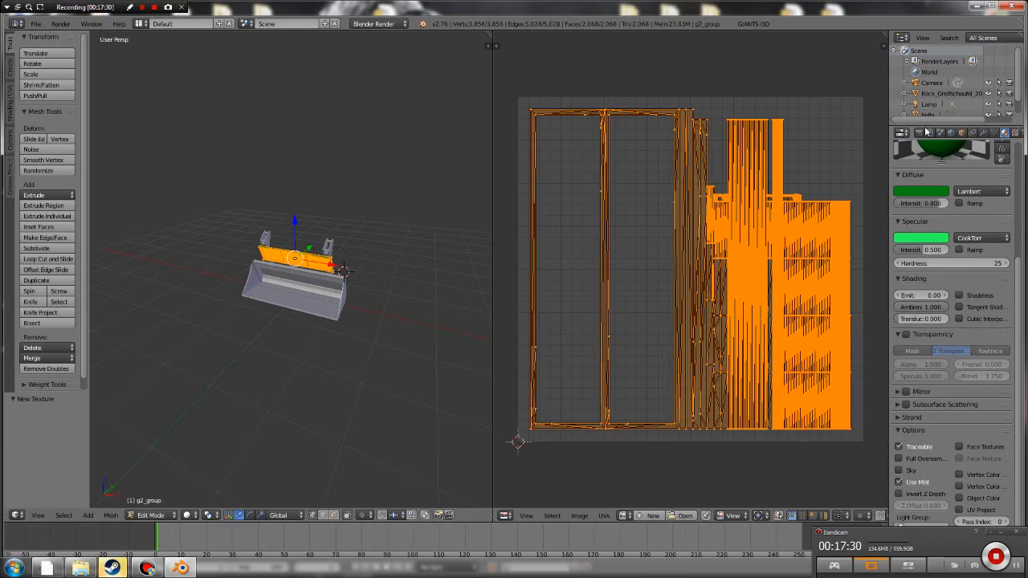
- Show the scene's render settings, widen the properties area and maximize the program window
click(919, 134)
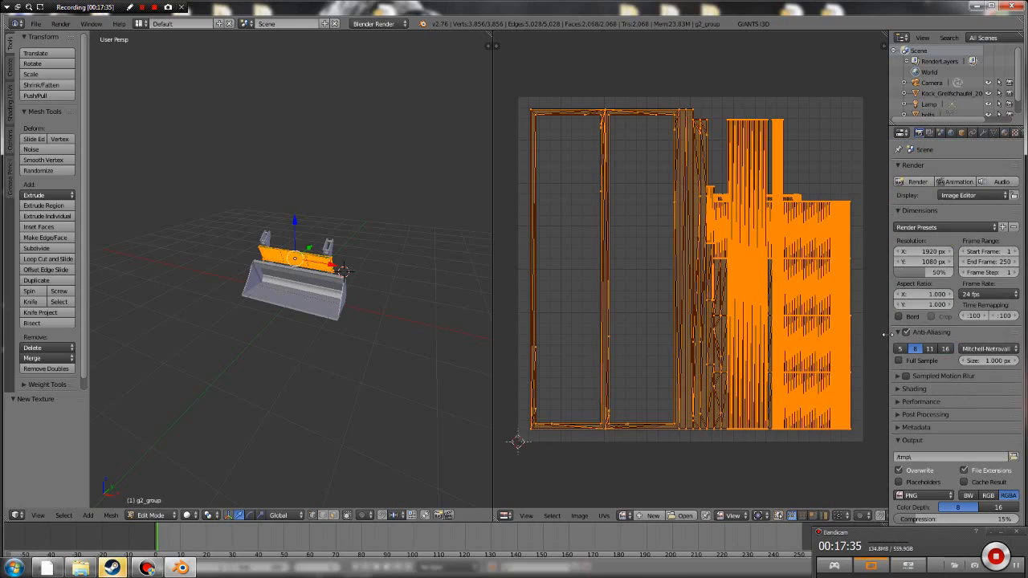
drag(889, 333, 876, 337)
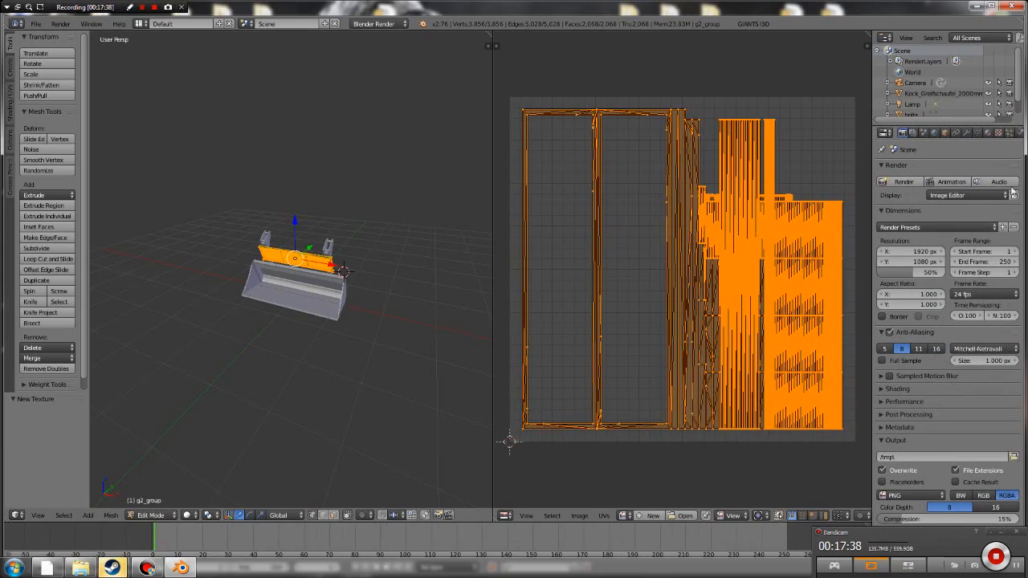
drag(1024, 118, 1020, 118)
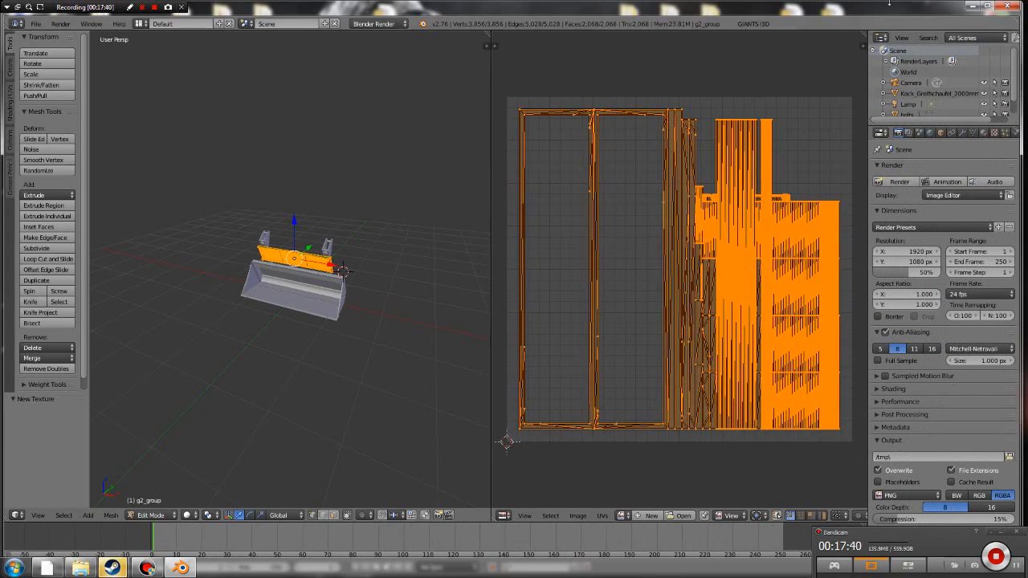
click(989, 6)
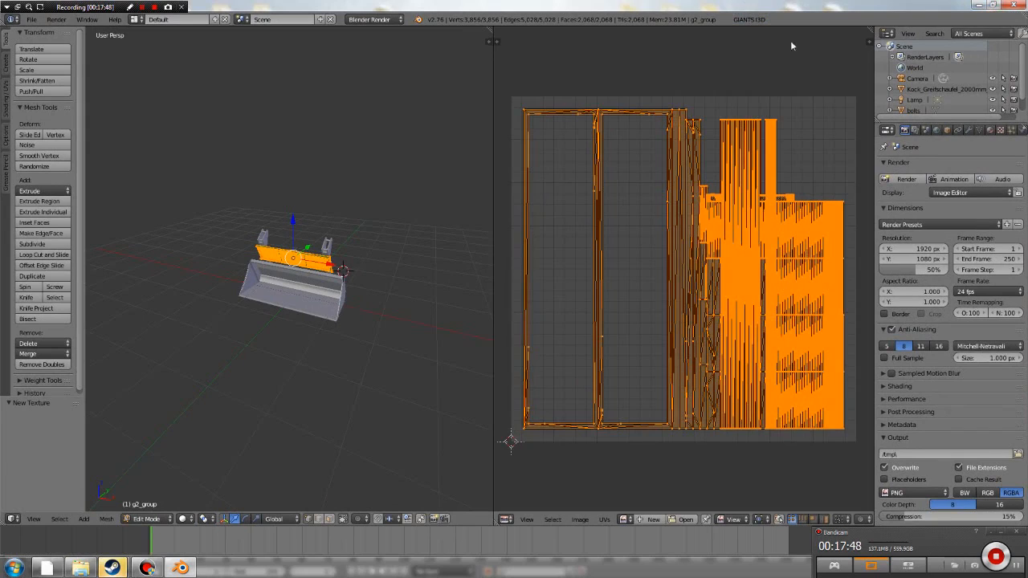
- Collapse the Anti-Aliasing settings and expand the Bake settings of the scene
click(965, 333)
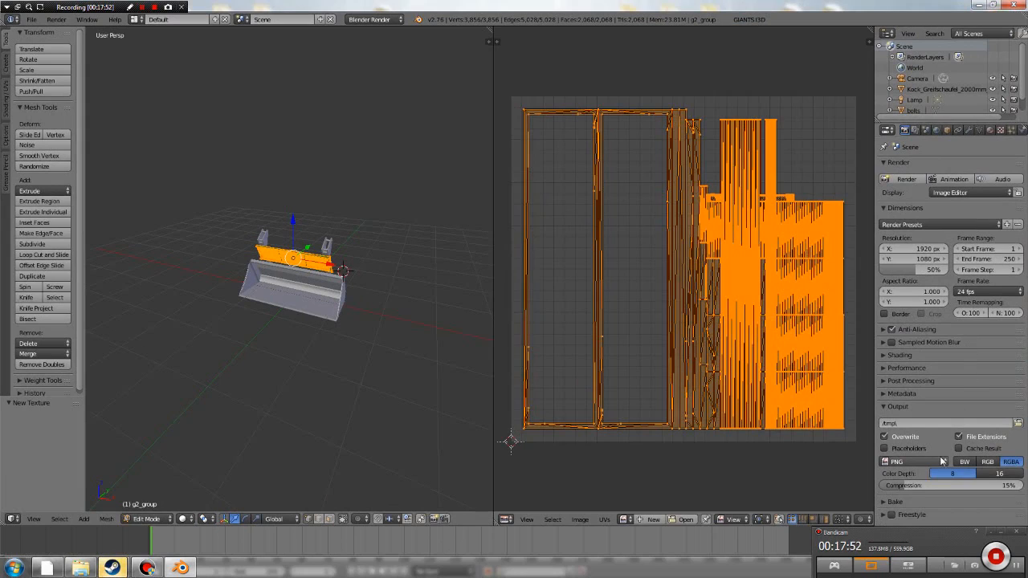
click(894, 354)
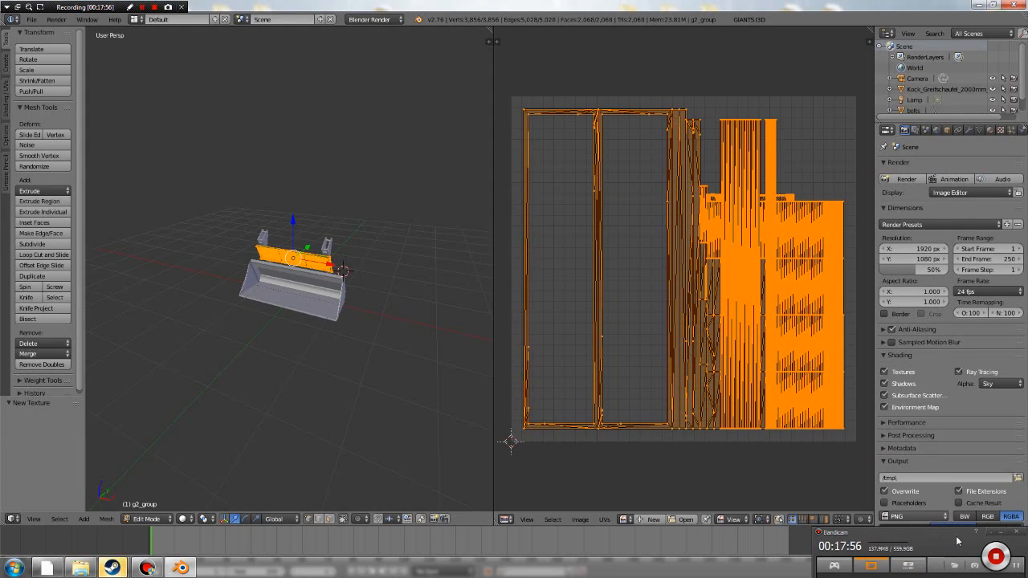
drag(956, 537, 797, 559)
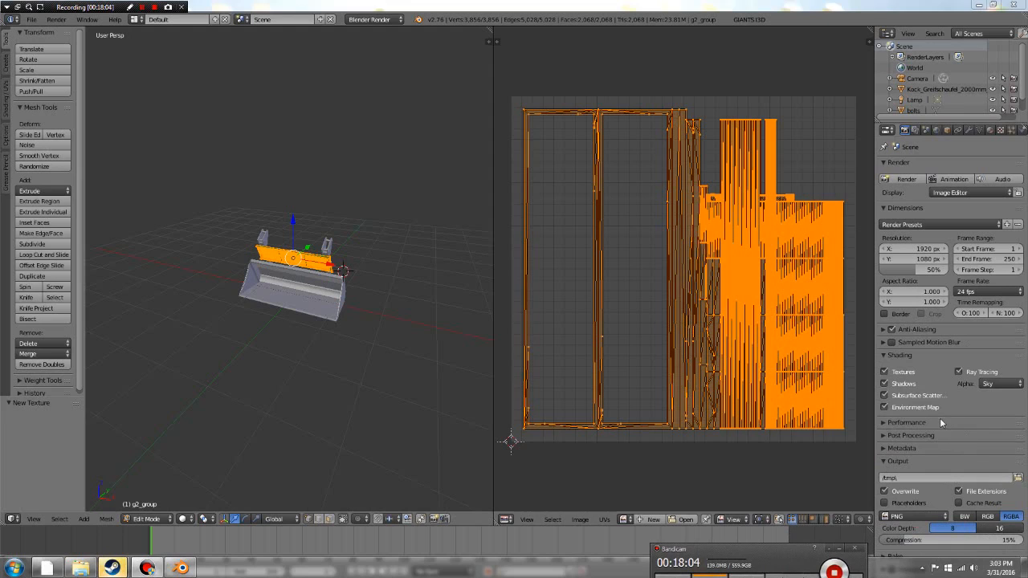
click(884, 355)
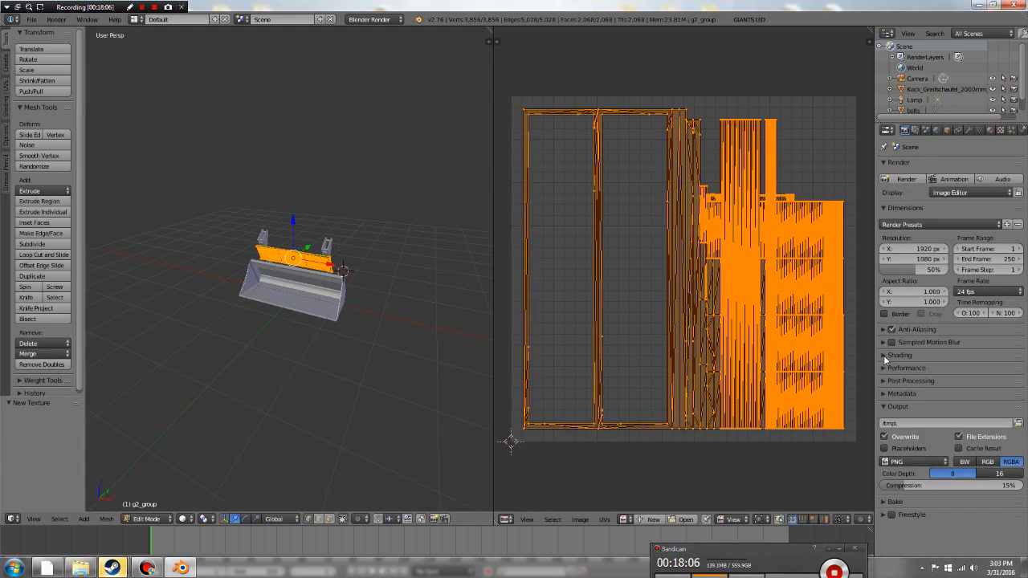
click(885, 502)
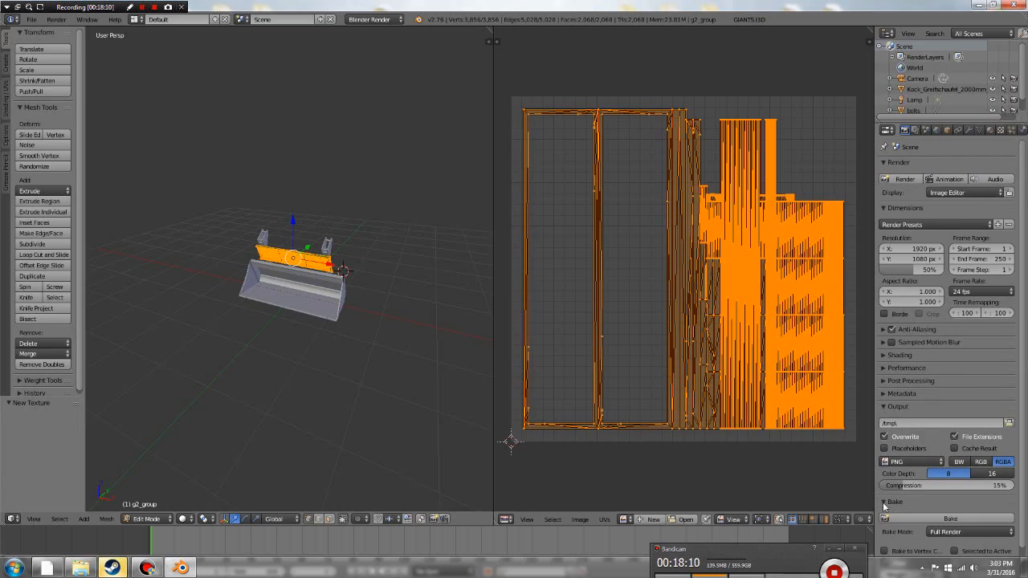
- Set the bake mode to Ambient Occlusion and try to bake the headache rack panel
click(963, 530)
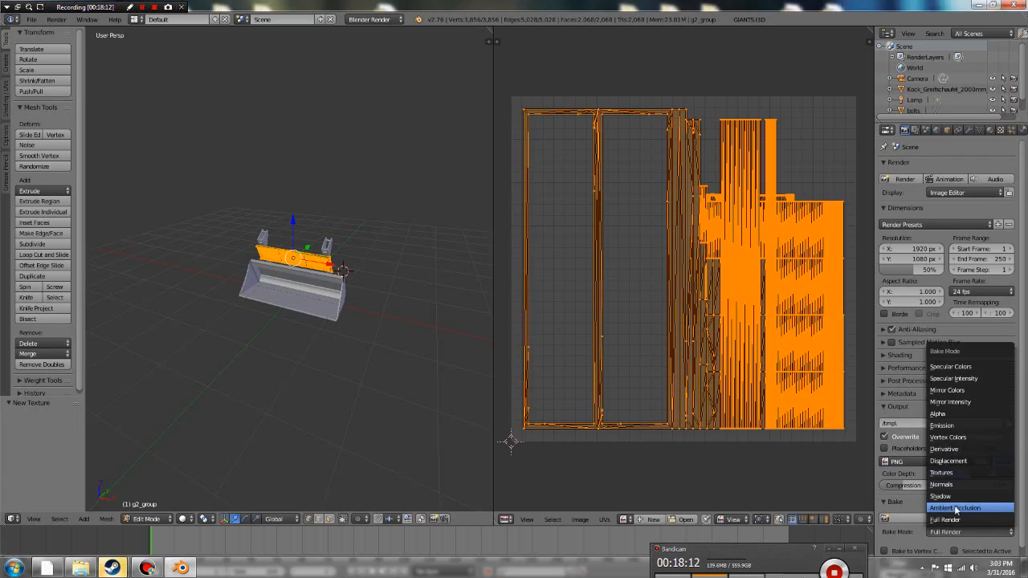
click(954, 508)
click(950, 519)
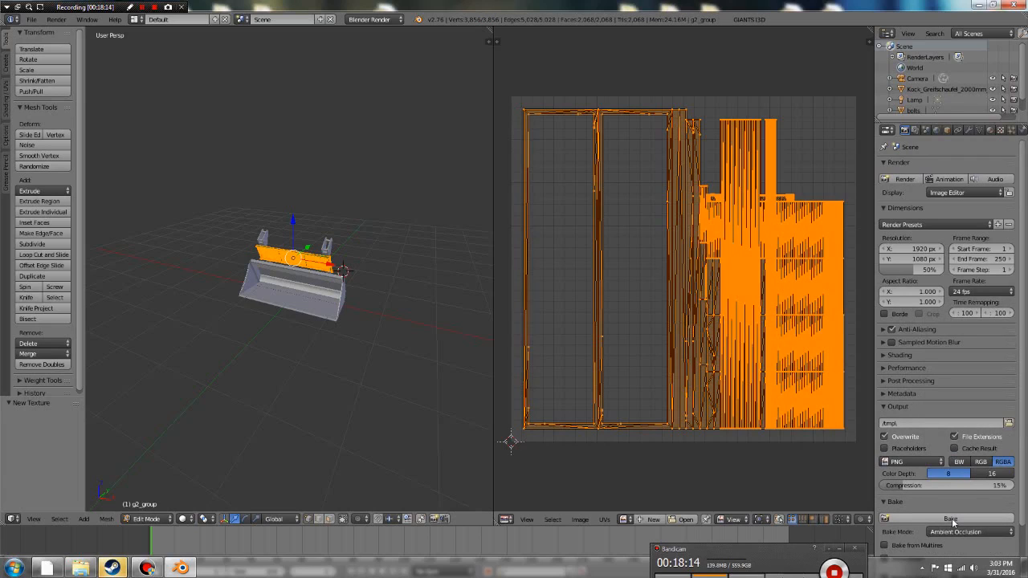
click(952, 520)
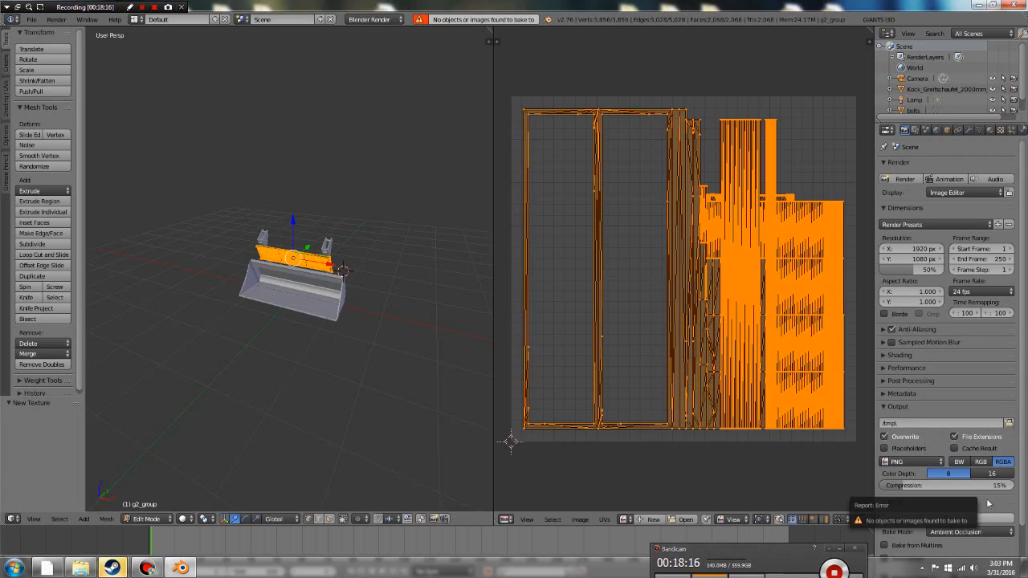
- Create a blank 1024 × 1024 px image with alpha behind the panel's UV layout
click(648, 521)
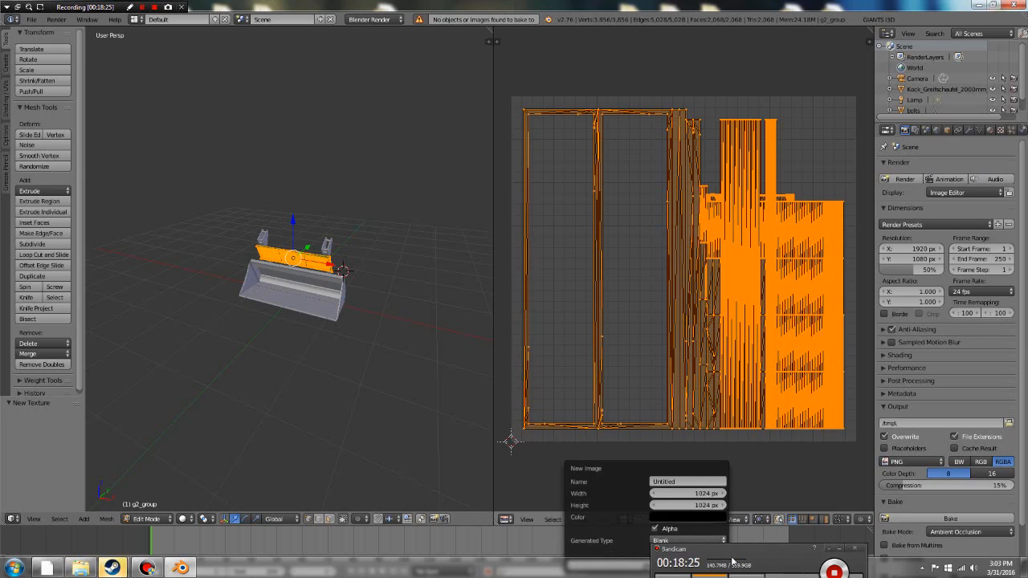
drag(733, 562, 290, 567)
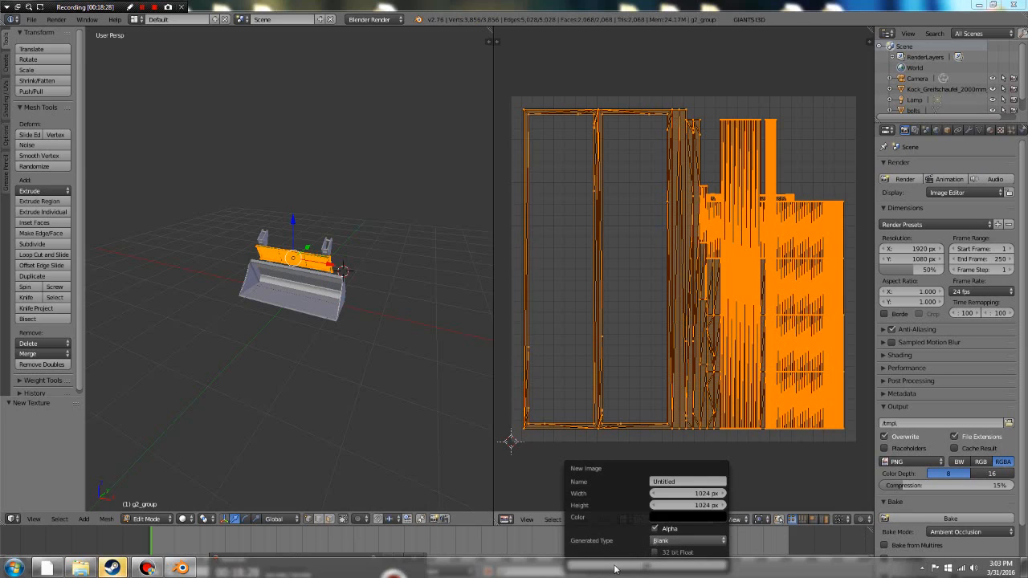
drag(627, 469, 647, 435)
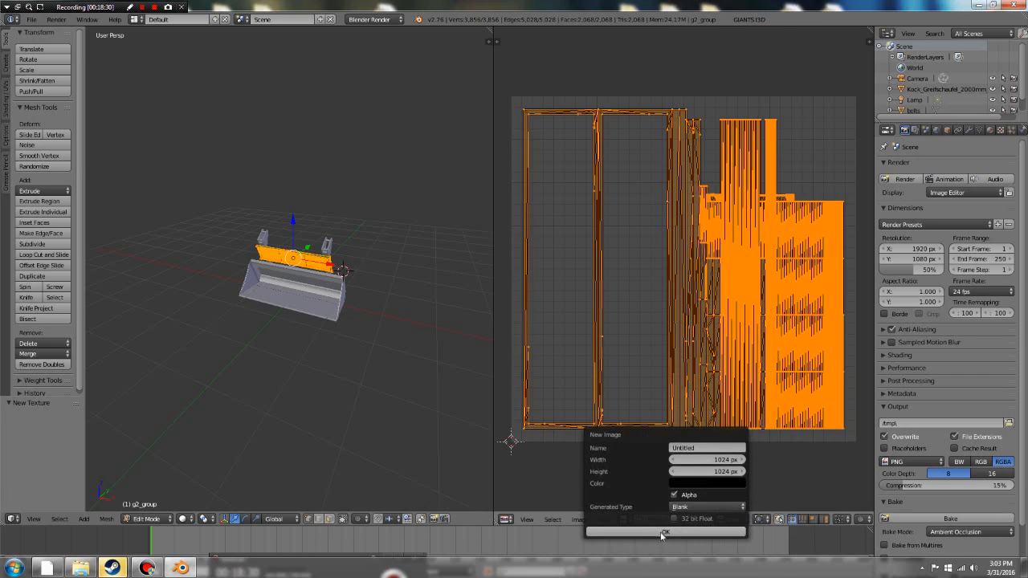
click(660, 532)
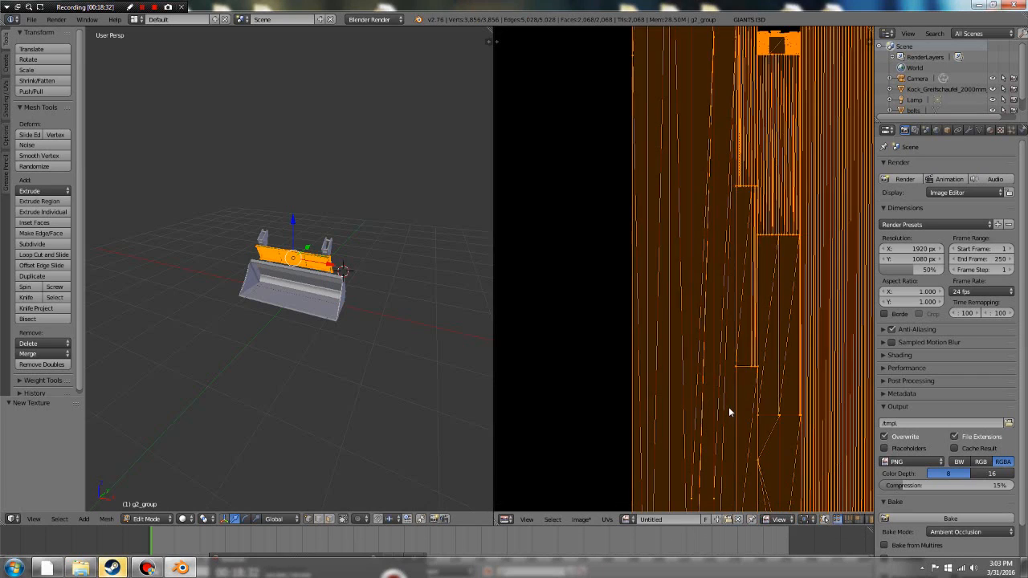
scroll(728, 410, down, 3)
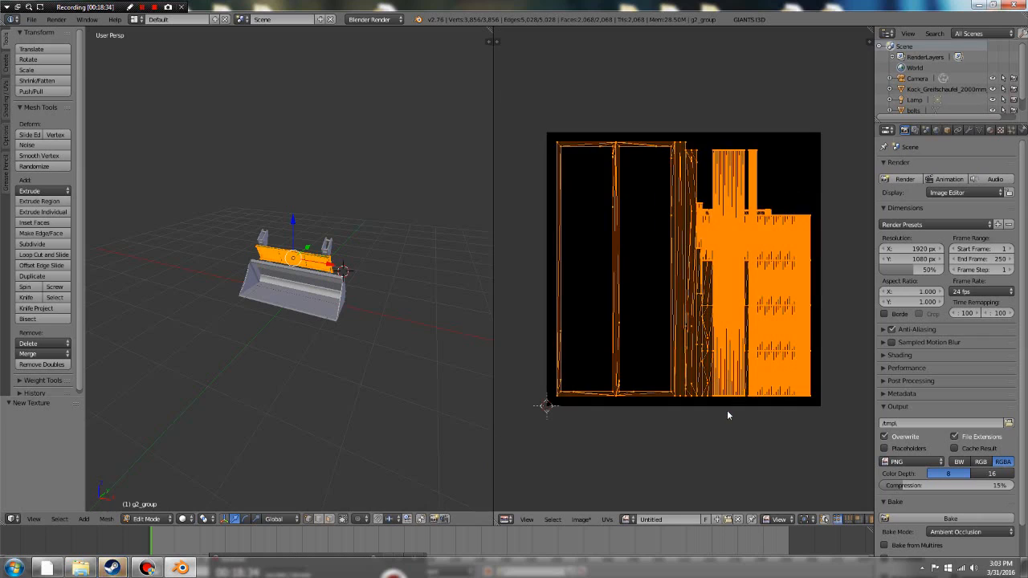
- Bake the panel's ambient occlusion into the new image, deselect the whole mesh and inspect the baked surface on the model
click(950, 519)
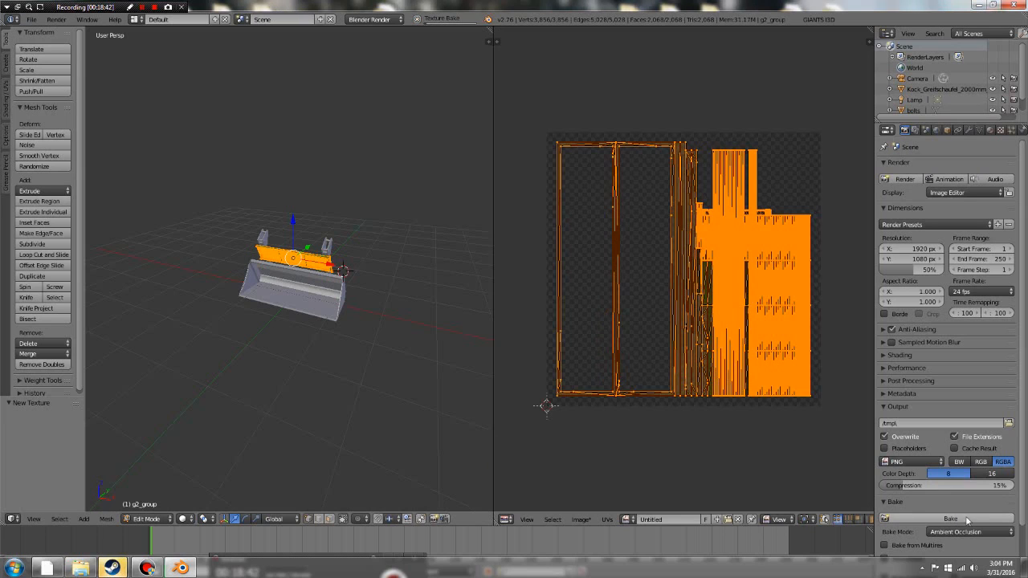
scroll(673, 289, up, 8)
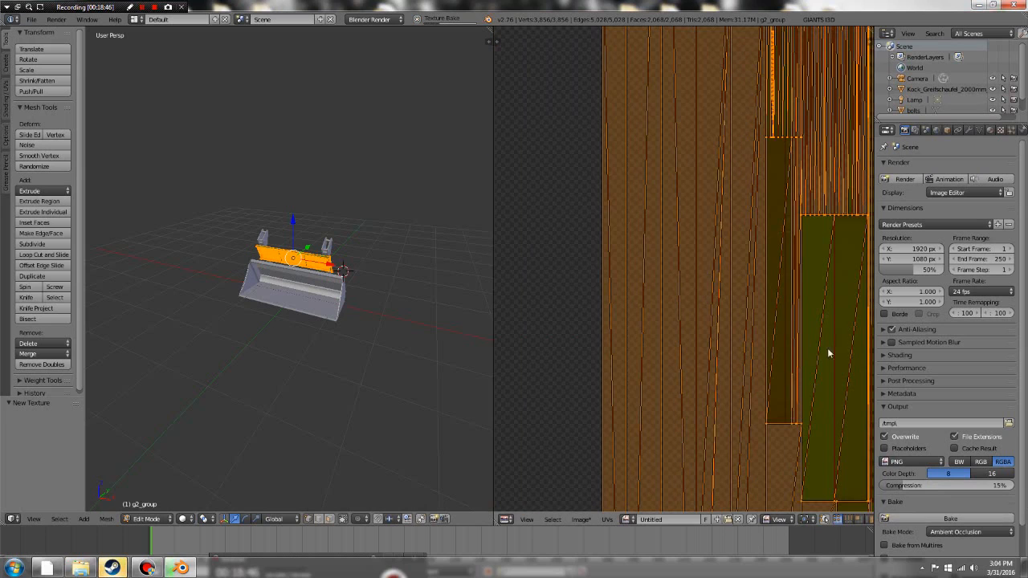
click(378, 324)
key(a)
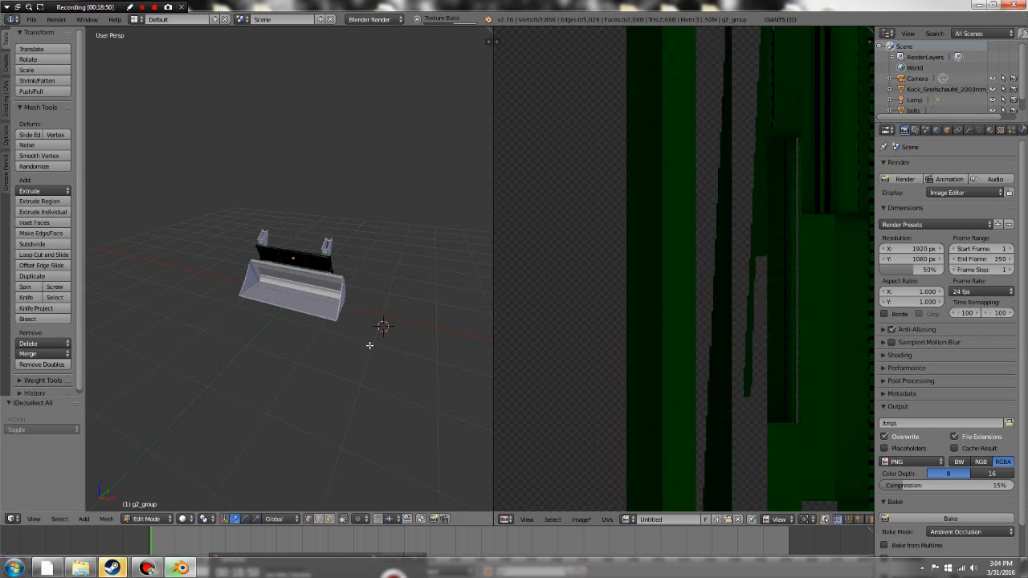
scroll(369, 341, up, 5)
scroll(377, 339, up, 4)
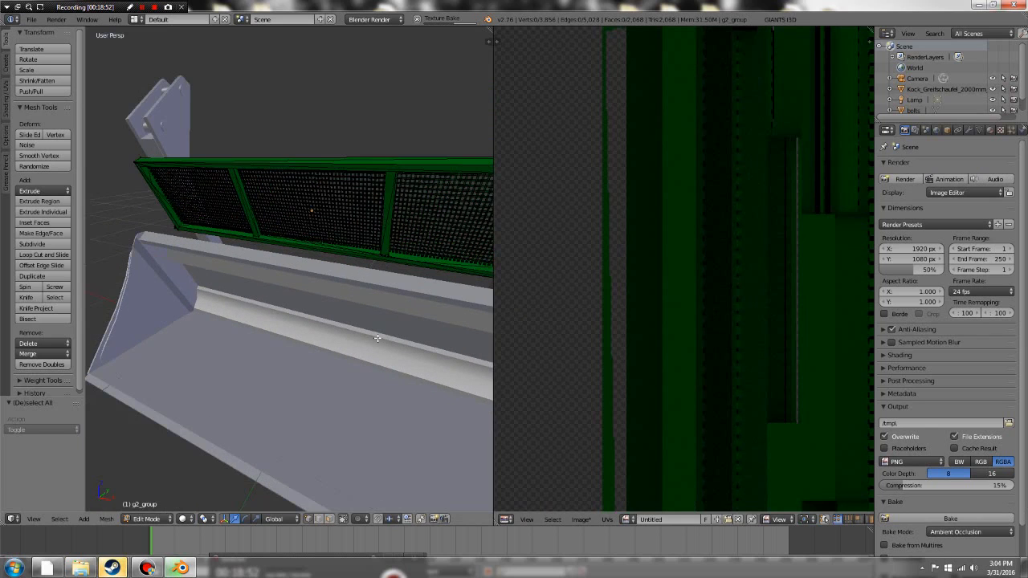
mouse_move(396, 294)
middle_down()
mouse_move(351, 291)
mouse_move(388, 299)
middle_up()
scroll(377, 298, down, 8)
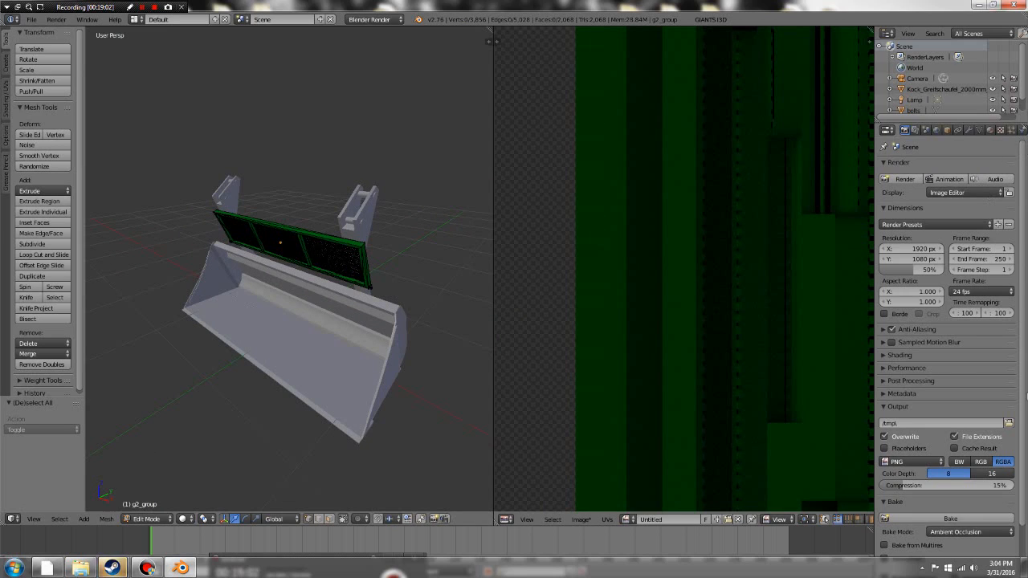
- Save the baked image as HeadacherackAO2.png in the grapplev1 folder on the Desktop
click(999, 130)
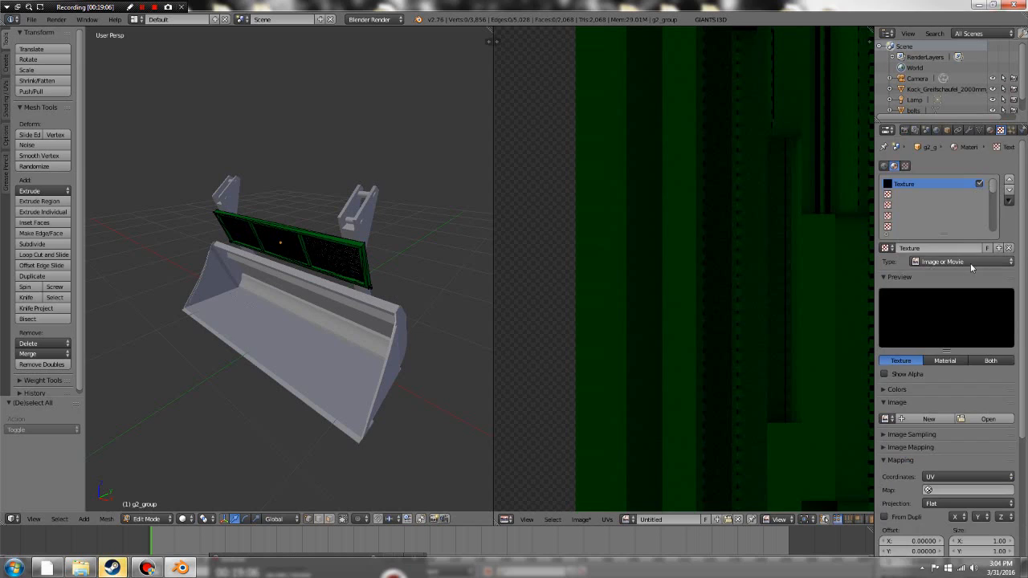
click(582, 519)
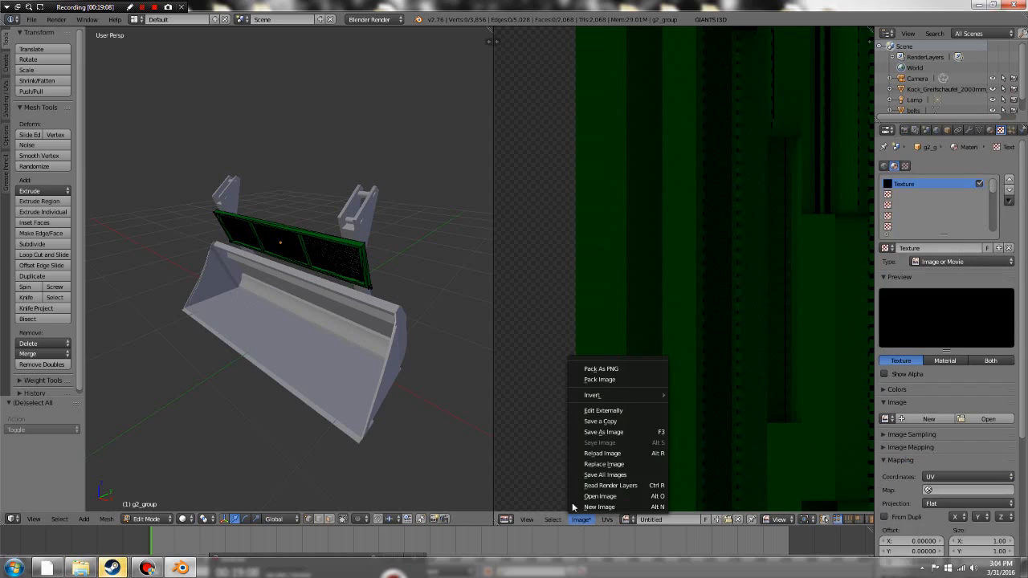
click(597, 432)
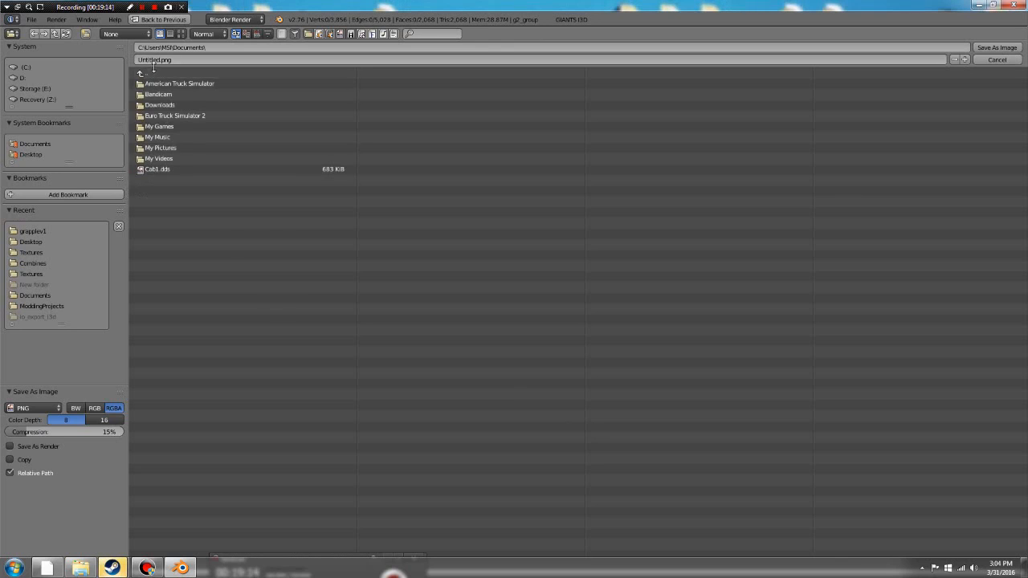
click(30, 155)
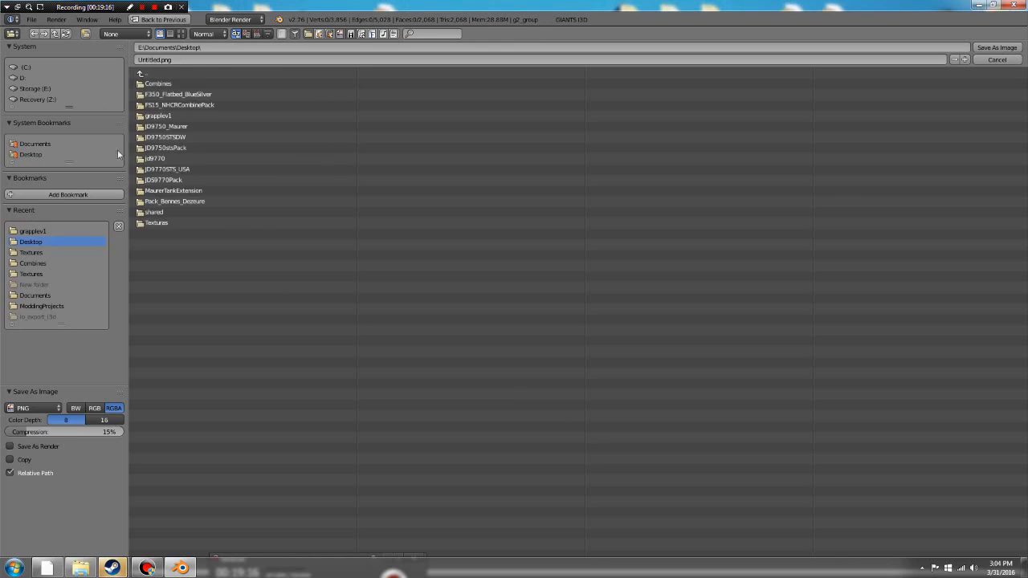
click(201, 127)
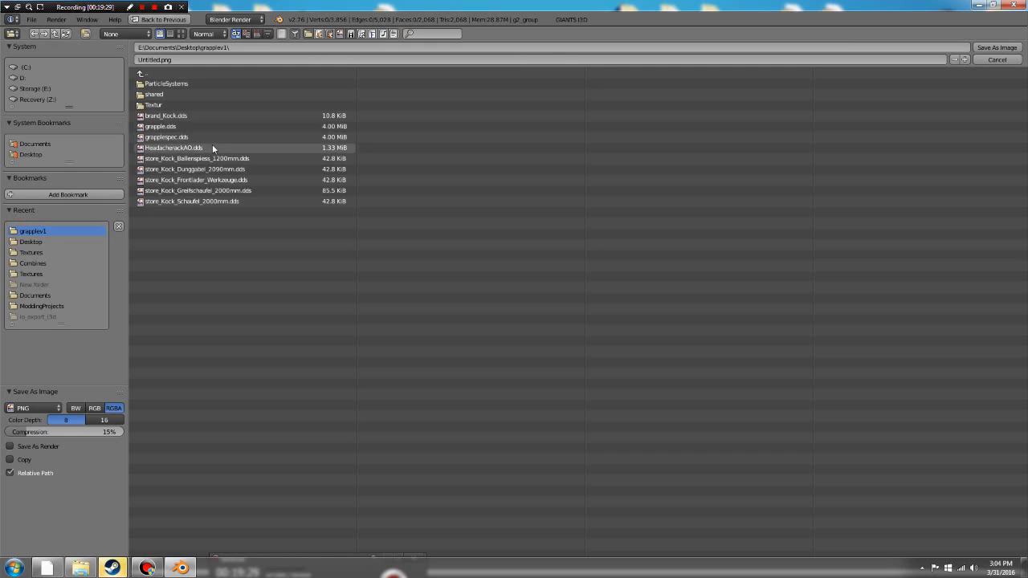
click(185, 154)
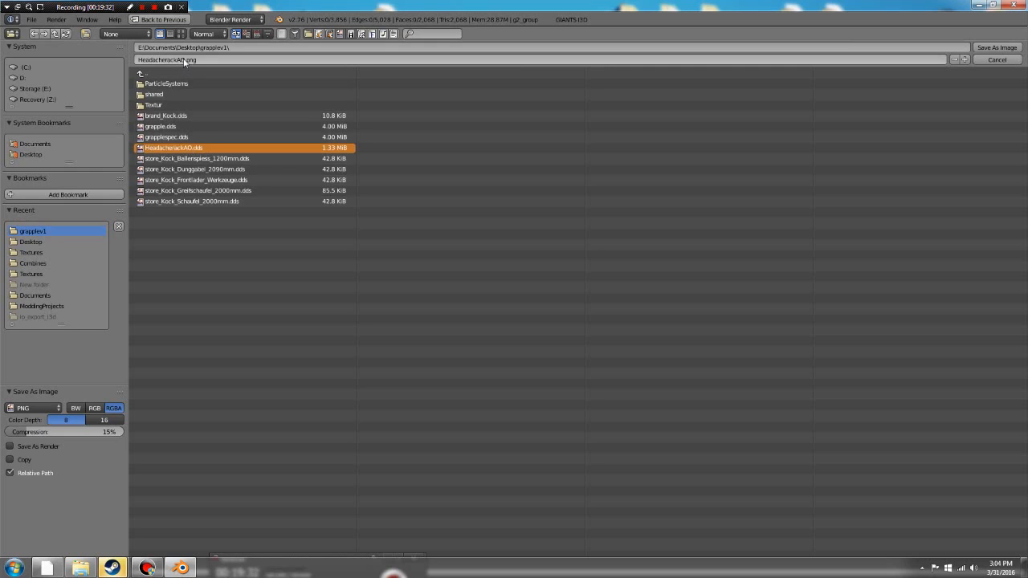
click(184, 60)
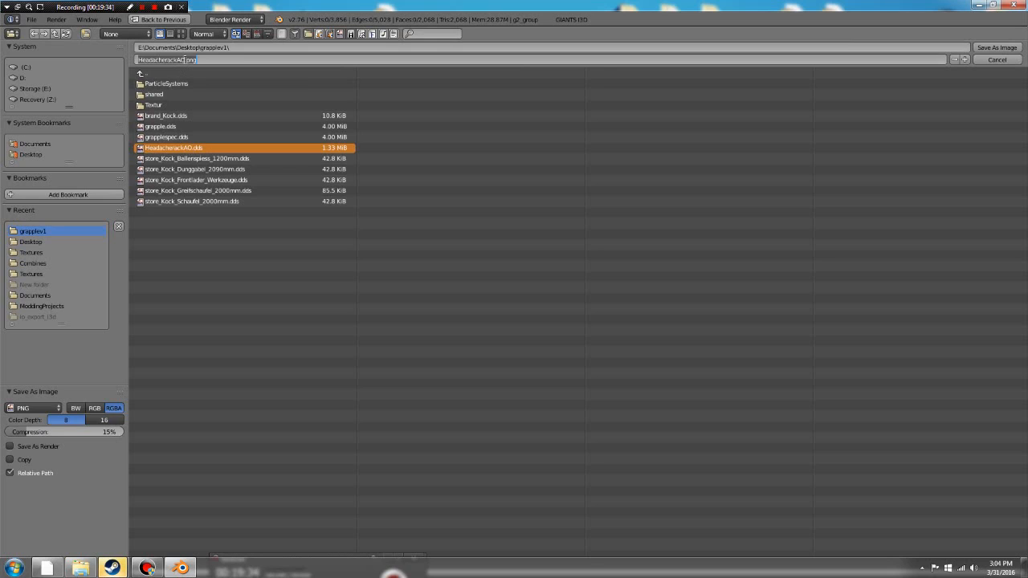
click(185, 60)
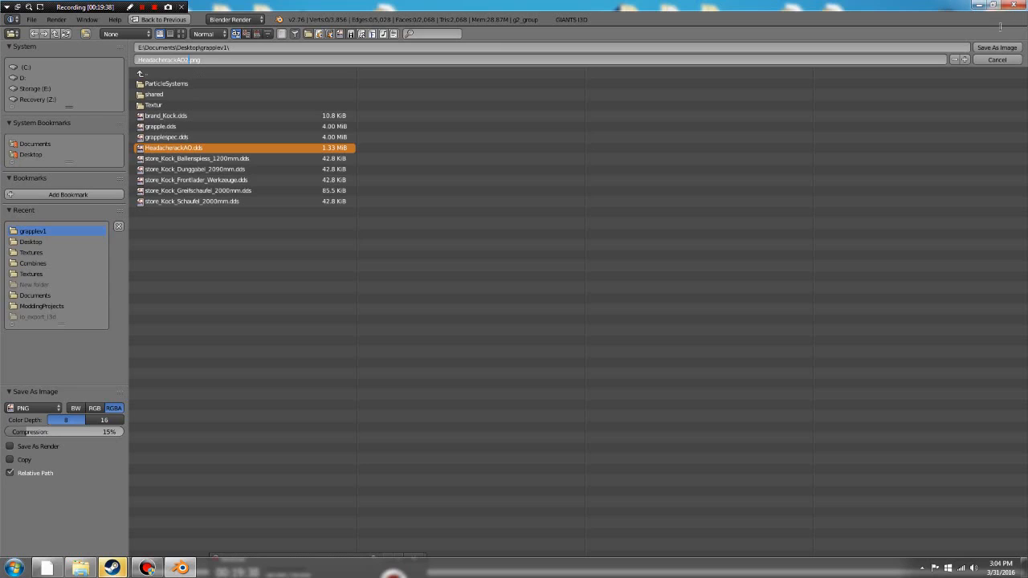
click(997, 47)
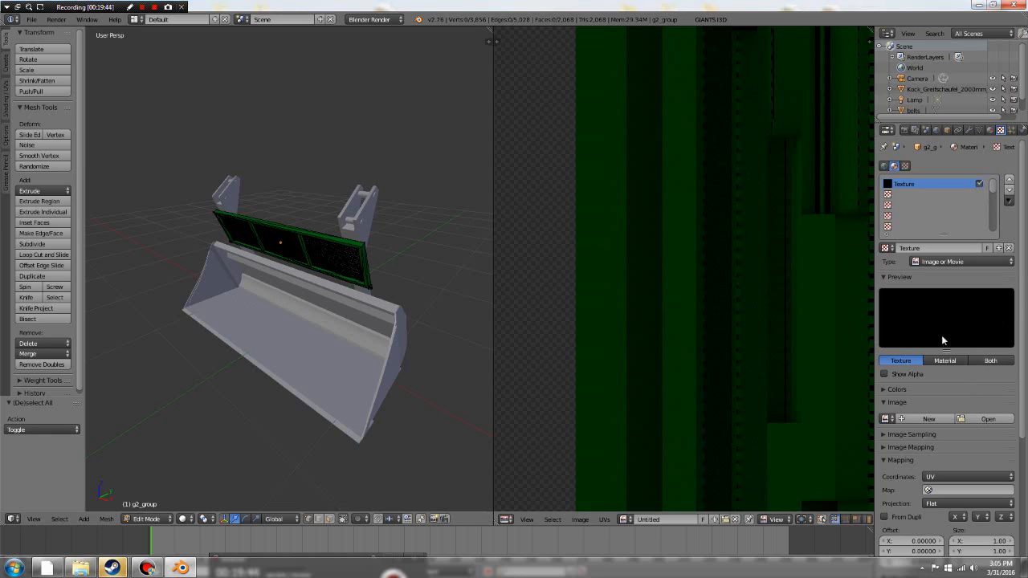
- Load HeadacherackAO2.png from the grapplev1 folder as the panel texture's image and switch the viewport to Texture shading
click(983, 419)
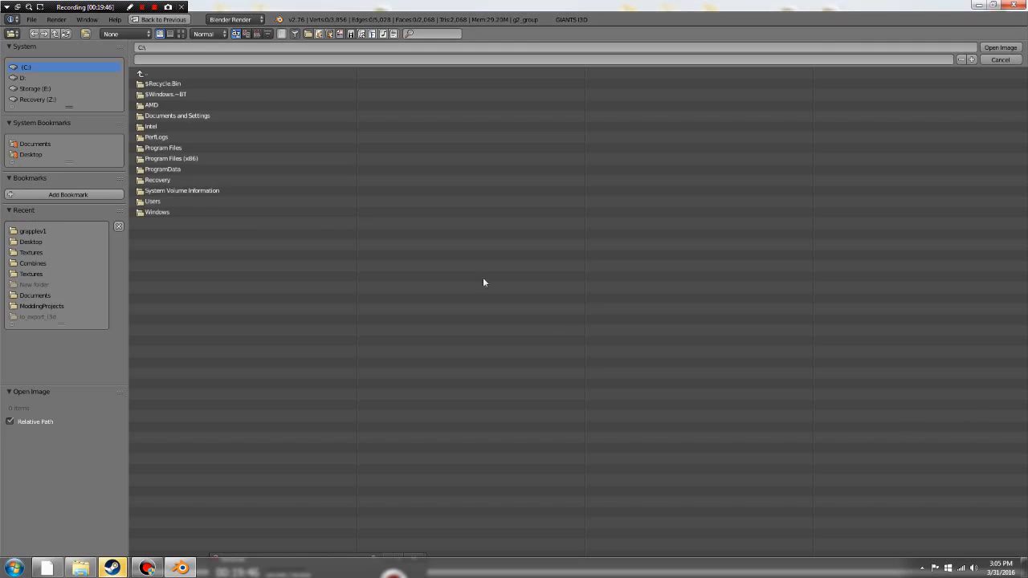
click(33, 231)
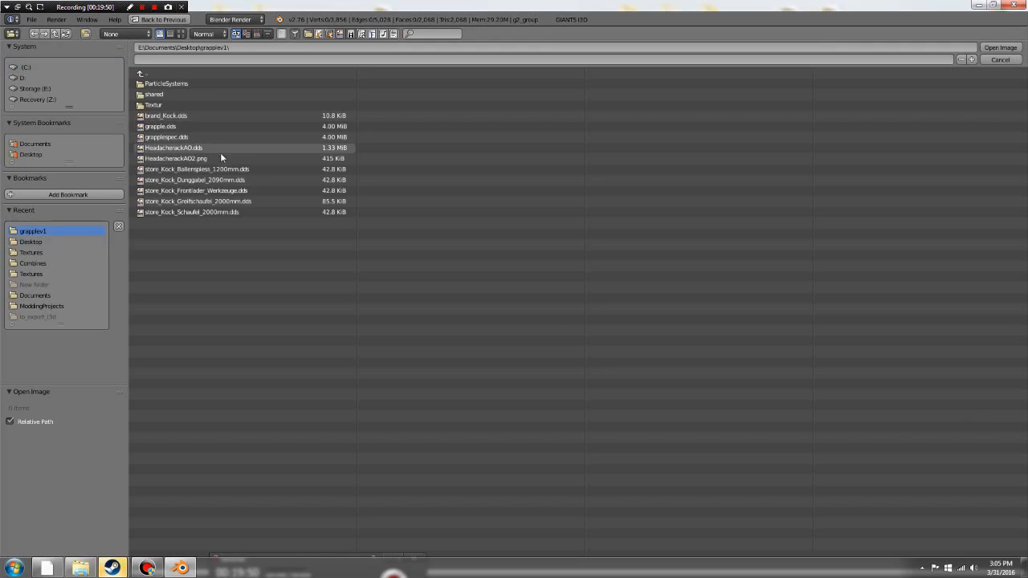
double_click(209, 159)
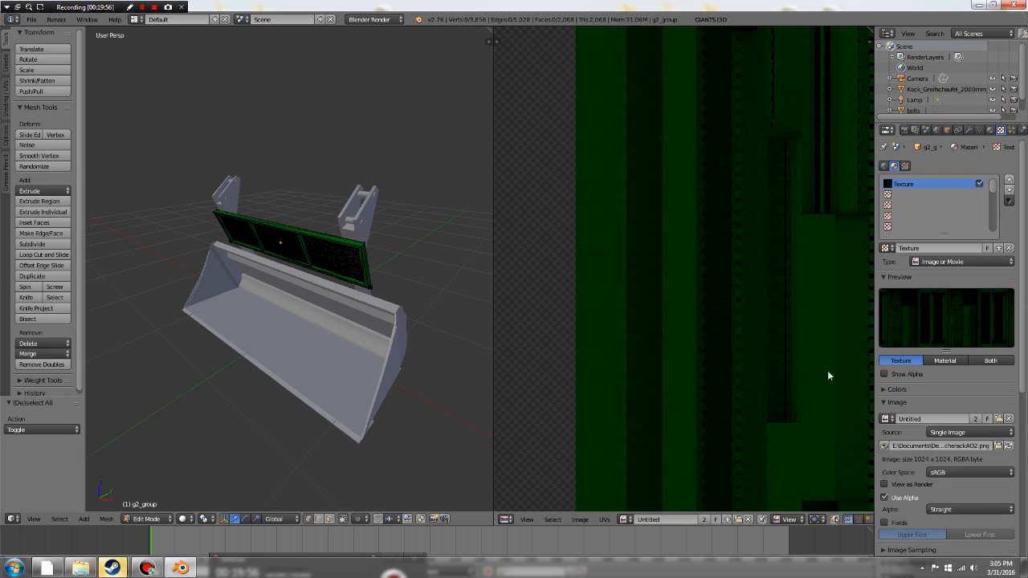
click(191, 521)
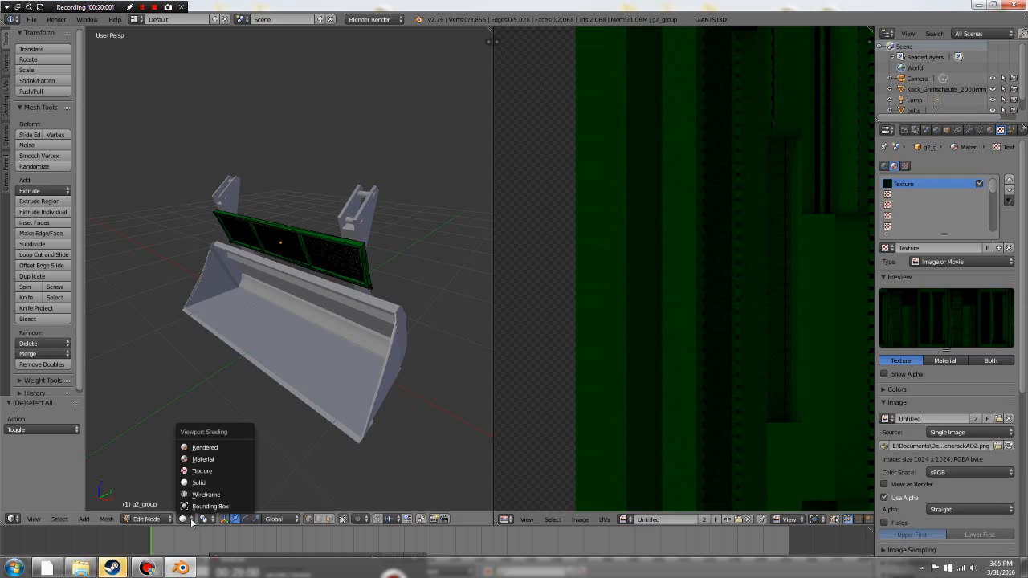
click(202, 471)
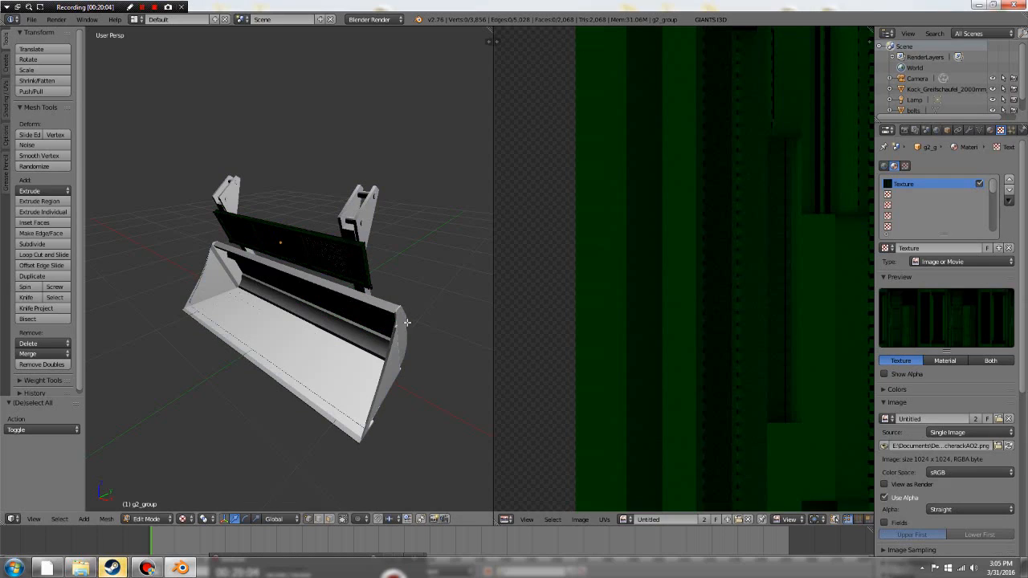
- Inspect the textured headache rack panel and bucket from several angles and distances
middle_drag(353, 302, 318, 290)
scroll(322, 289, up, 6)
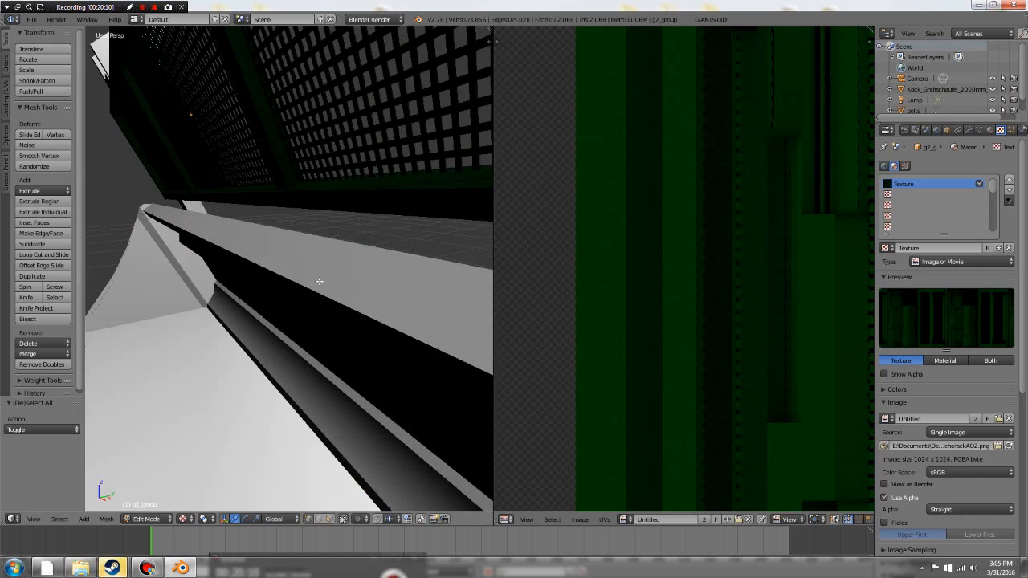
middle_drag(319, 281, 354, 316)
scroll(355, 317, down, 6)
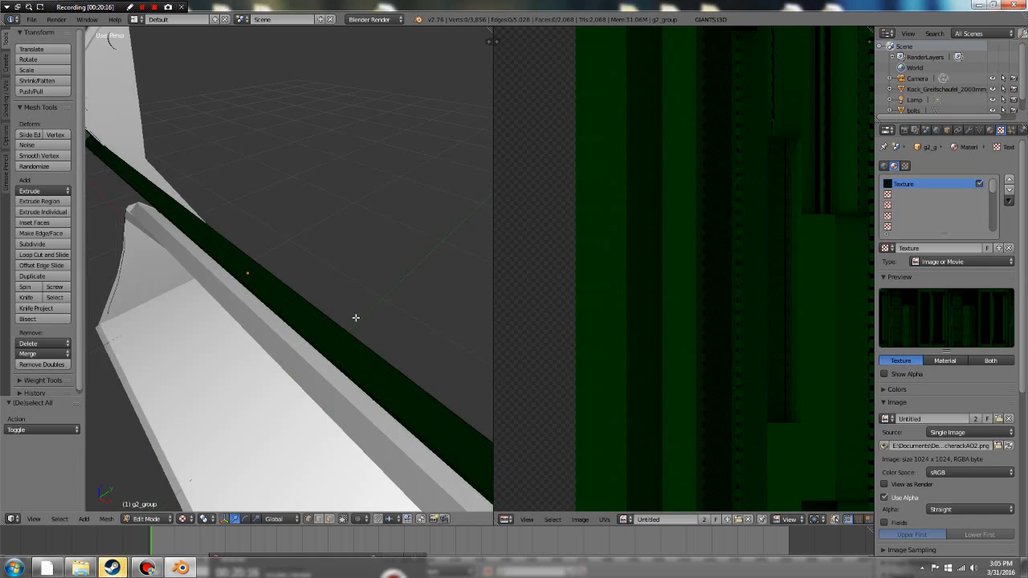
scroll(356, 318, up, 3)
scroll(356, 318, up, 2)
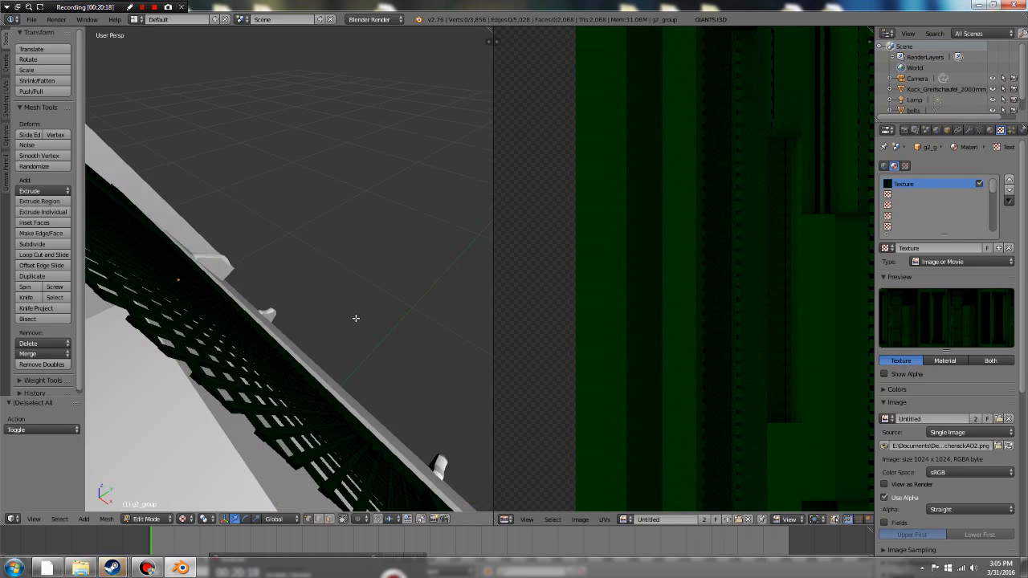
scroll(356, 318, down, 2)
middle_drag(354, 319, 322, 309)
scroll(360, 318, down, 4)
scroll(321, 297, down, 3)
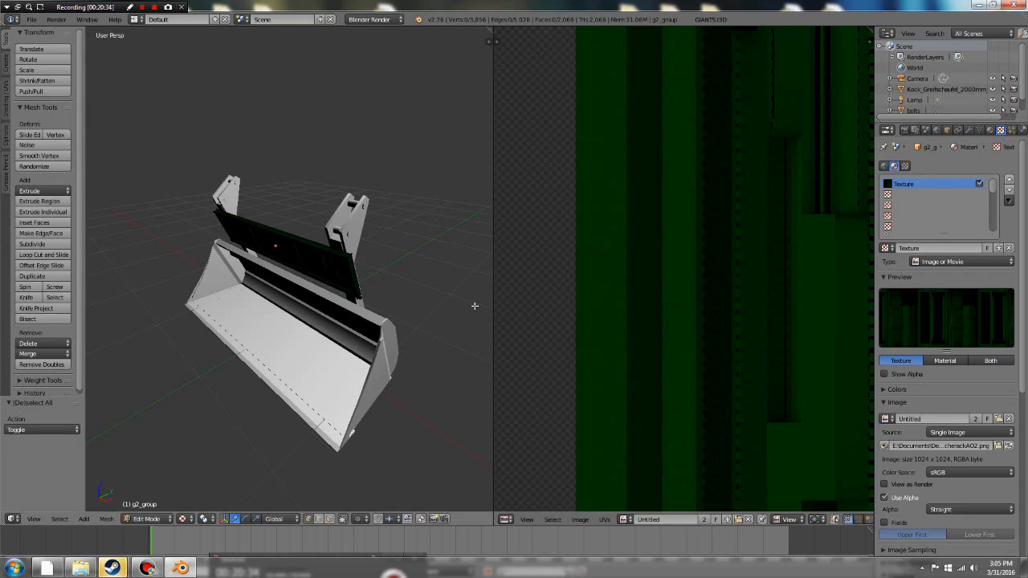
- Delete the Kock_Greifschaufel_2000mm bucket object and the bolts, keeping only the headache rack panel
click(969, 89)
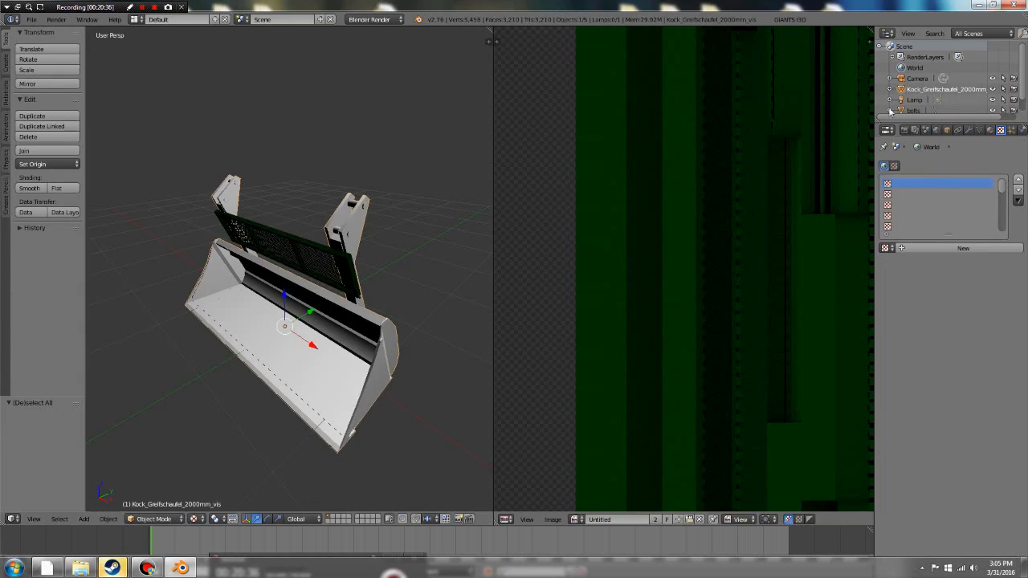
key(x)
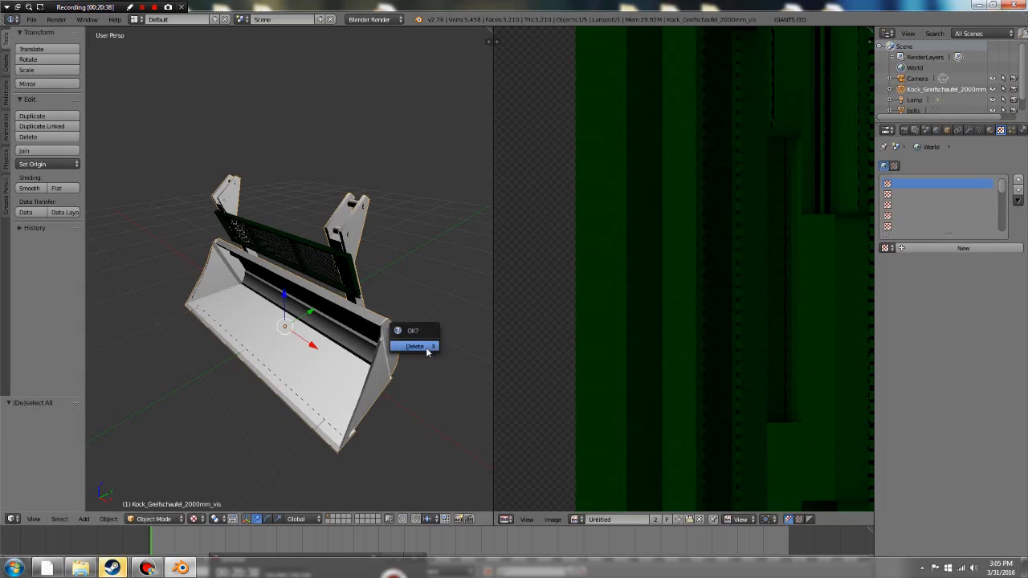
click(426, 348)
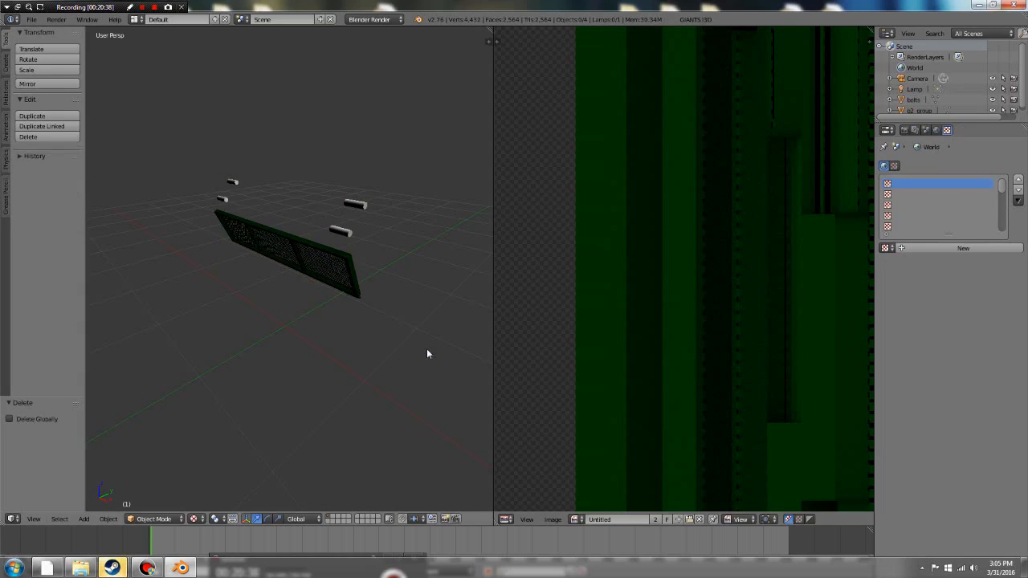
right_click(348, 235)
key(x)
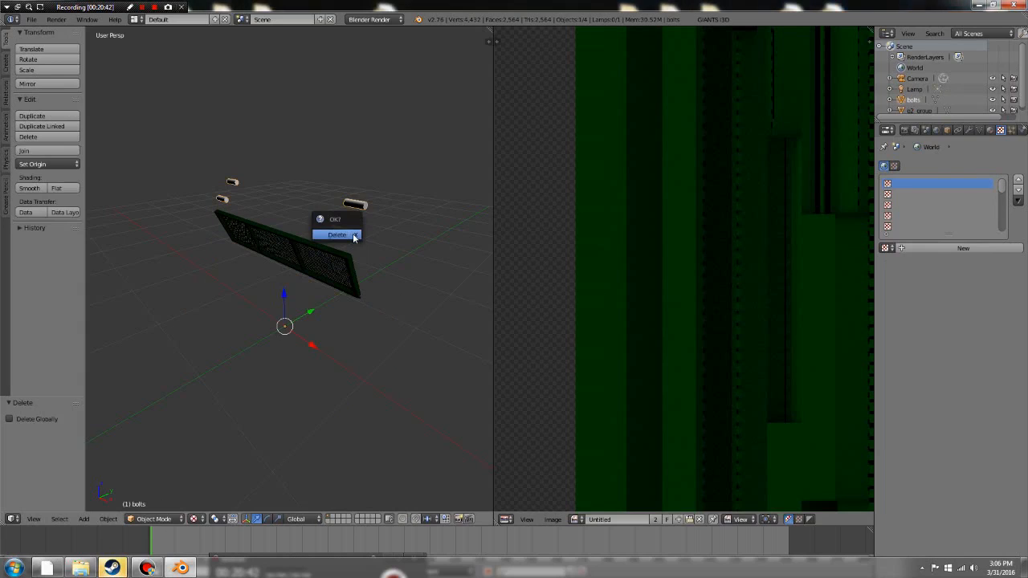
click(353, 235)
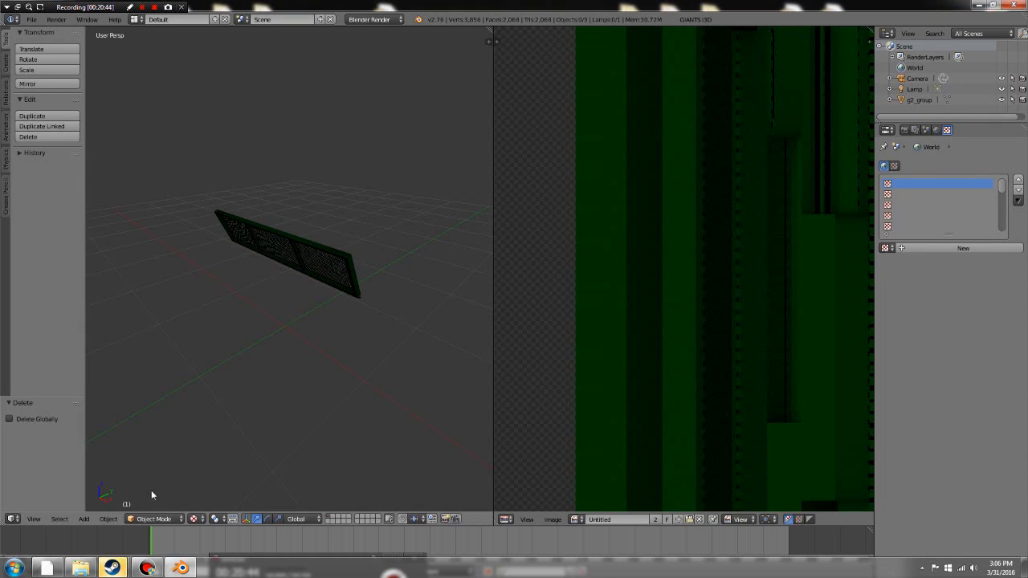
- Select the headache rack panel and put it in Texture Paint mode
click(184, 519)
right_click(303, 277)
click(176, 519)
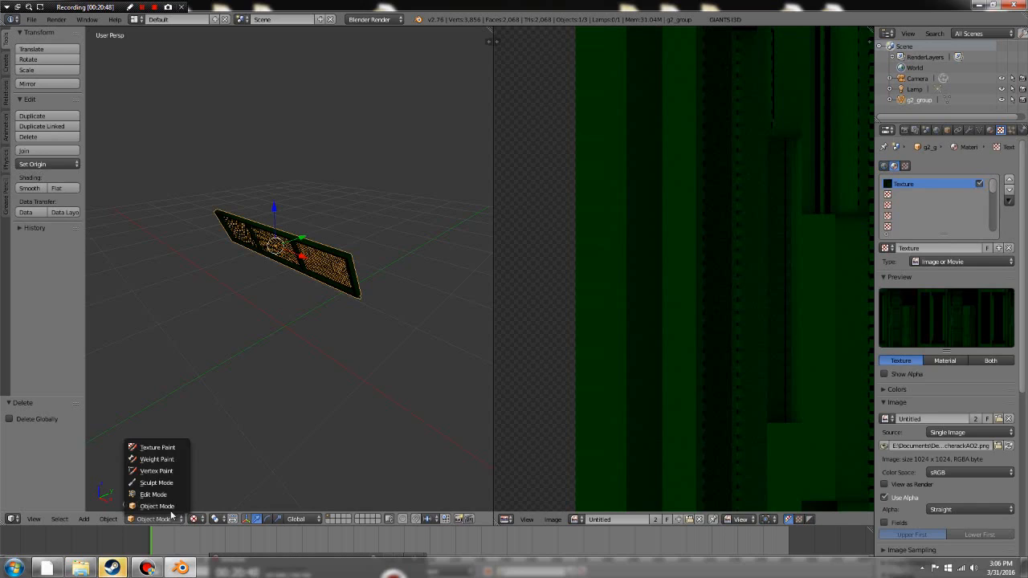
click(172, 449)
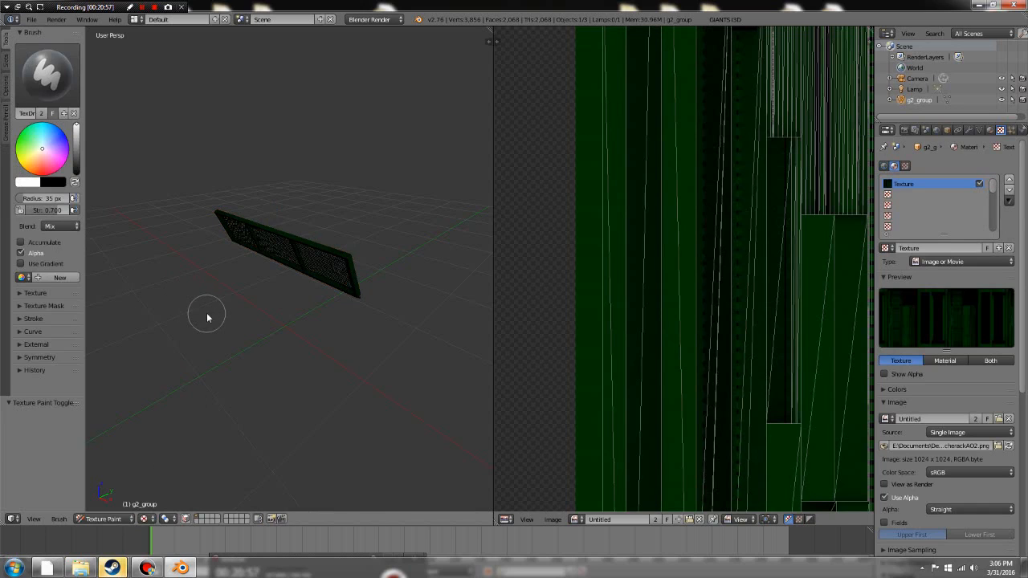
- Set the paint brush to a muted green with R 0.172, G 0.453 and B 0.287
middle_drag(207, 318, 247, 306)
scroll(343, 269, up, 6)
scroll(249, 307, down, 3)
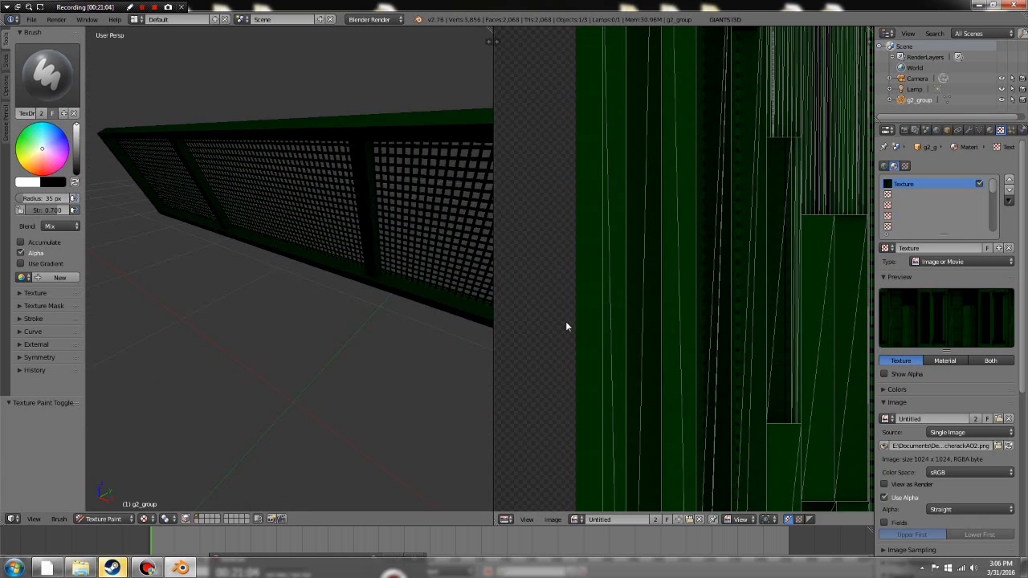
scroll(565, 326, down, 8)
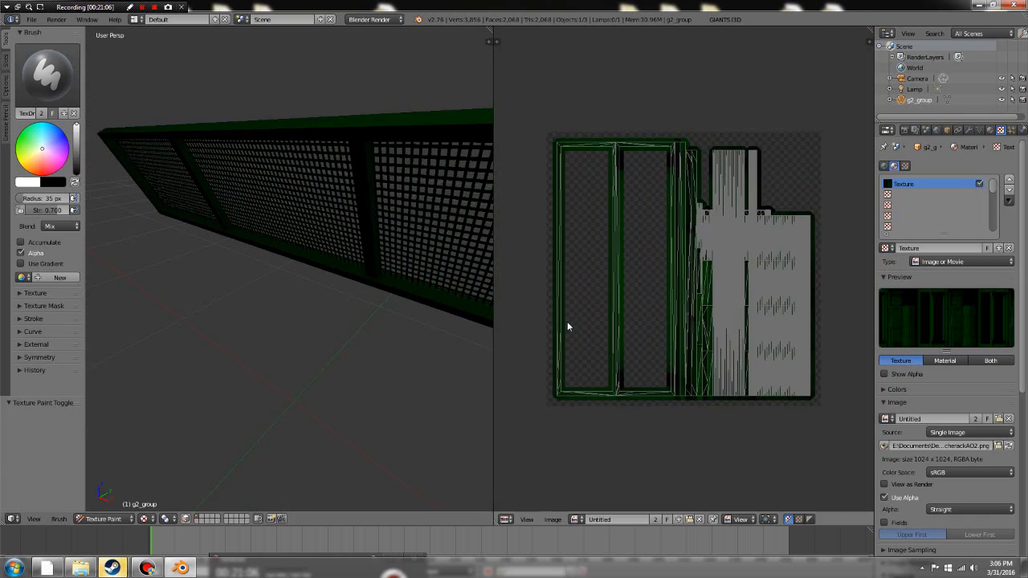
scroll(567, 326, up, 1)
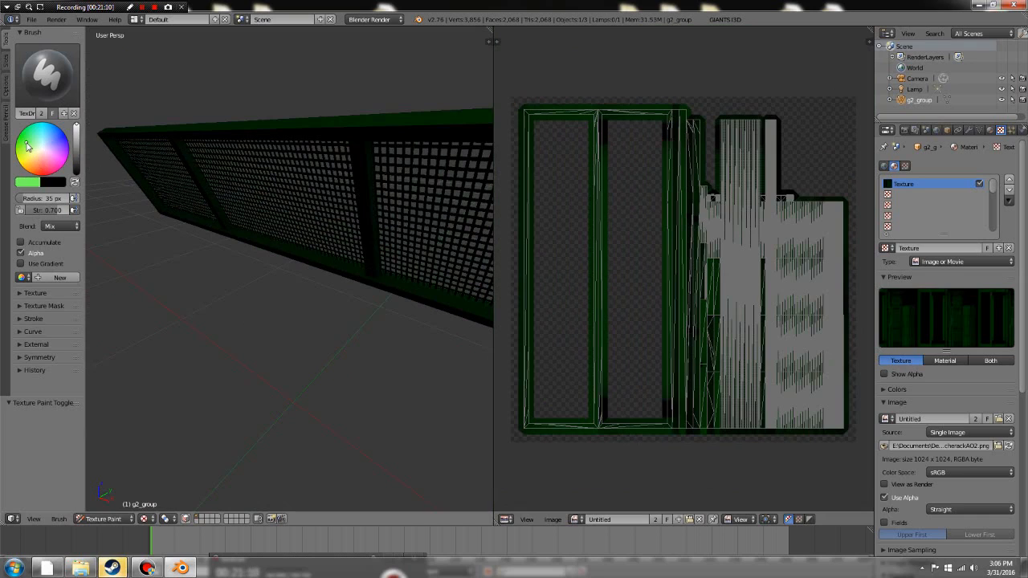
click(31, 183)
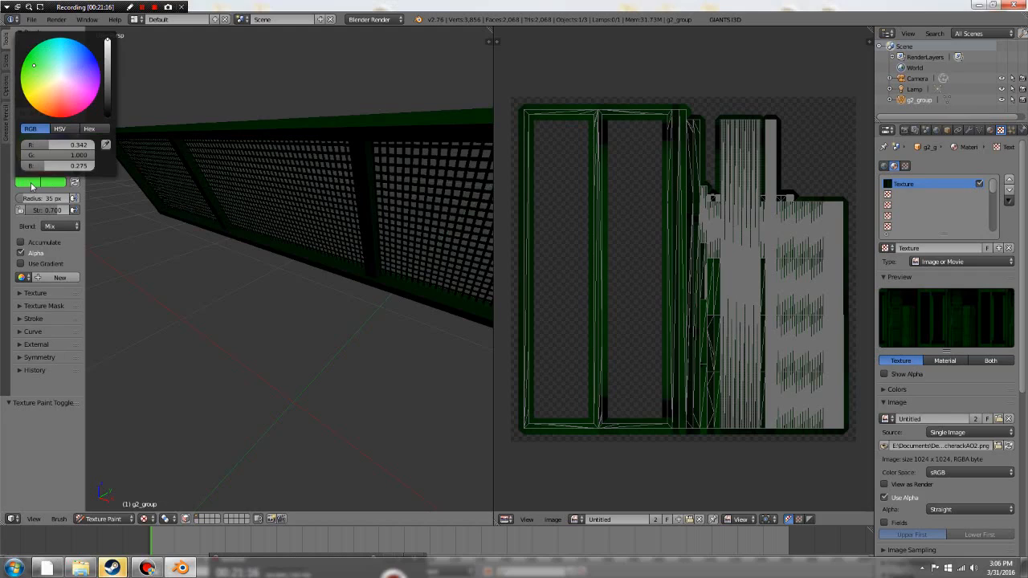
drag(109, 86, 107, 98)
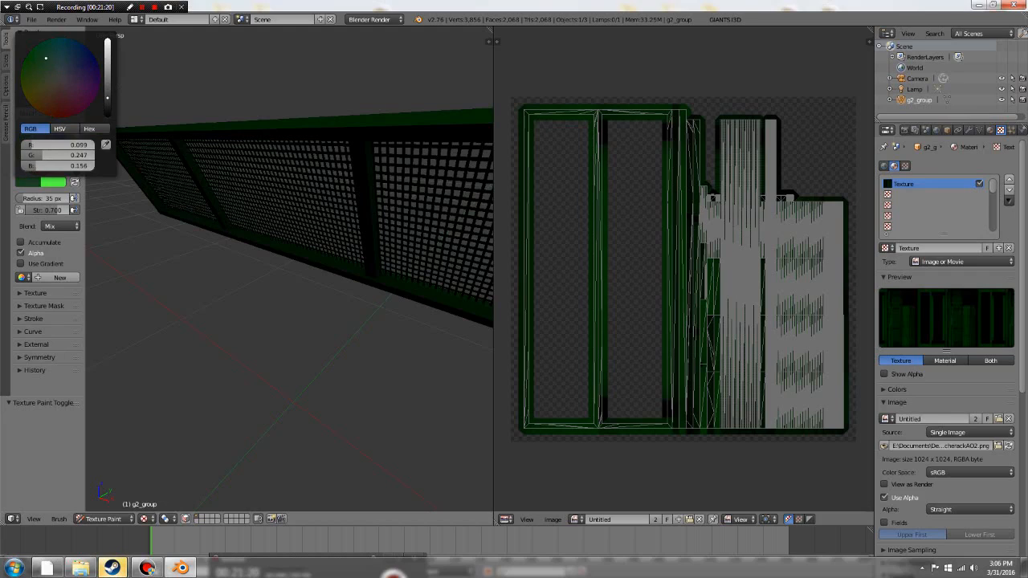
drag(108, 88, 108, 80)
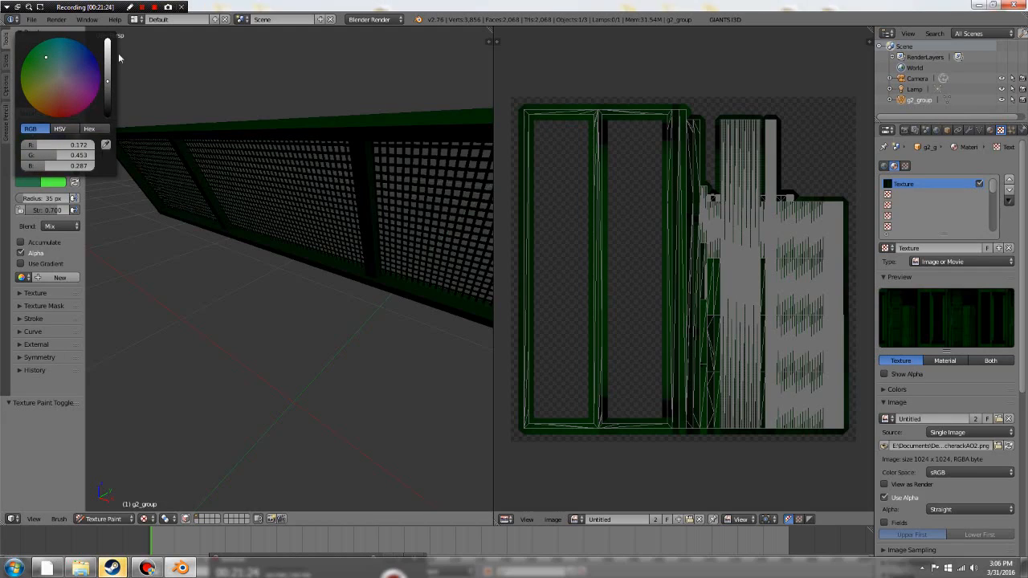
- Paint the panel's frame bars and dividers on the first side with the muted green brush
mouse_move(140, 177)
mouse_down()
mouse_move(191, 142)
mouse_move(326, 126)
mouse_move(418, 140)
mouse_up()
mouse_move(356, 156)
mouse_down()
mouse_move(356, 264)
mouse_move(382, 158)
mouse_up()
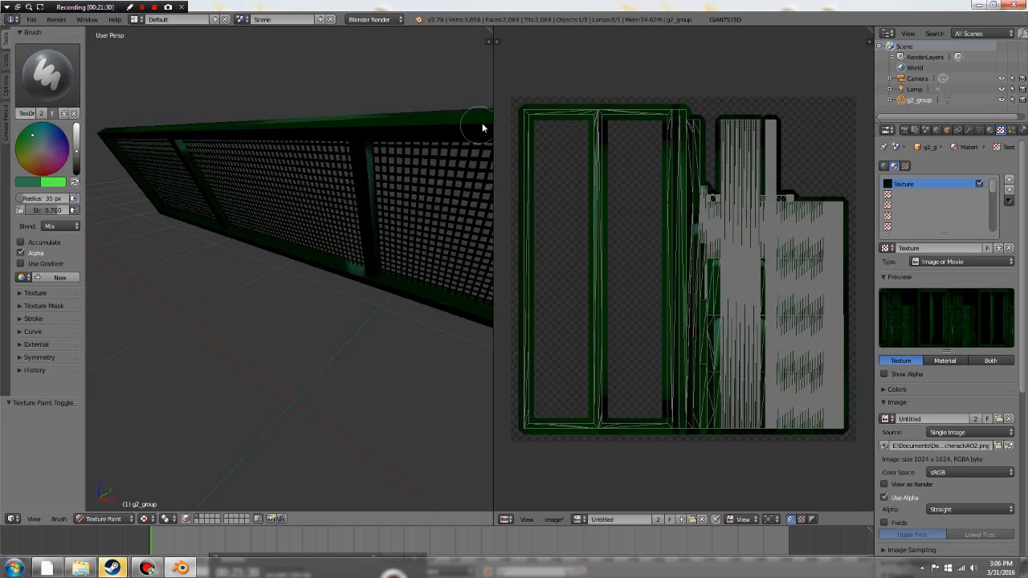
drag(401, 288, 487, 308)
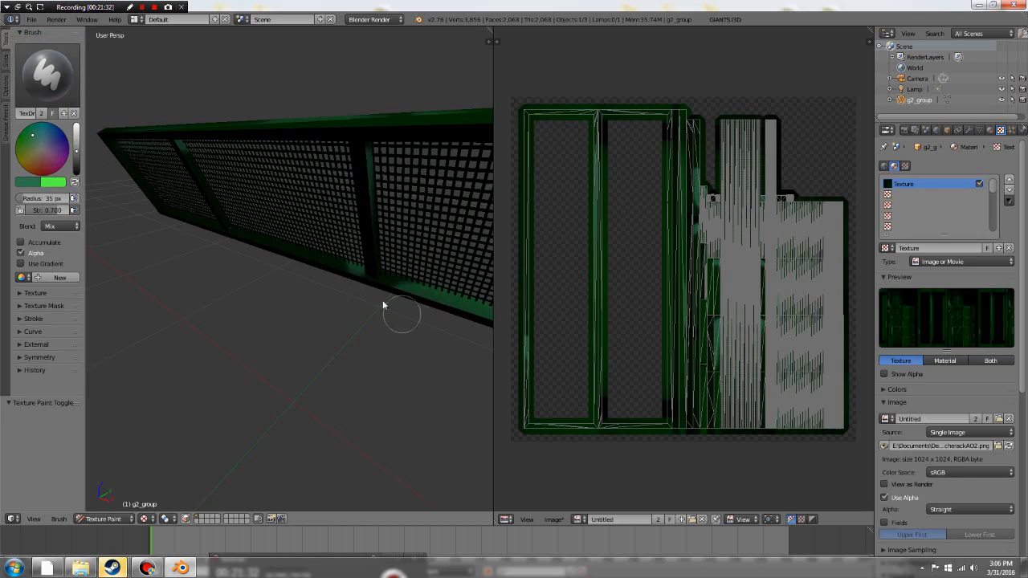
mouse_move(304, 257)
mouse_down()
mouse_move(327, 266)
mouse_move(284, 241)
mouse_move(160, 218)
mouse_move(118, 145)
mouse_up()
drag(164, 208, 170, 215)
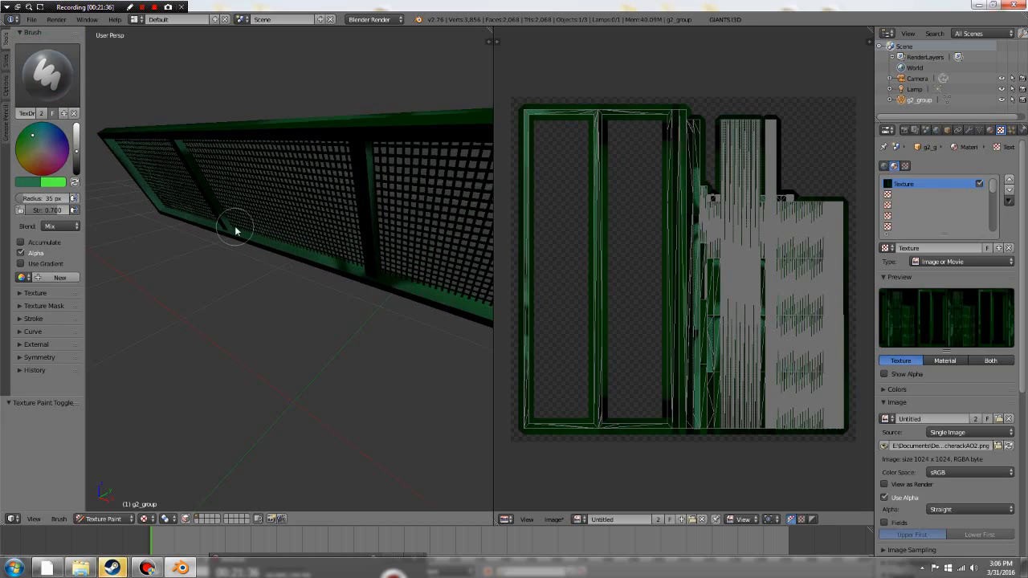
mouse_move(234, 225)
mouse_down()
mouse_move(171, 133)
mouse_move(418, 117)
mouse_up()
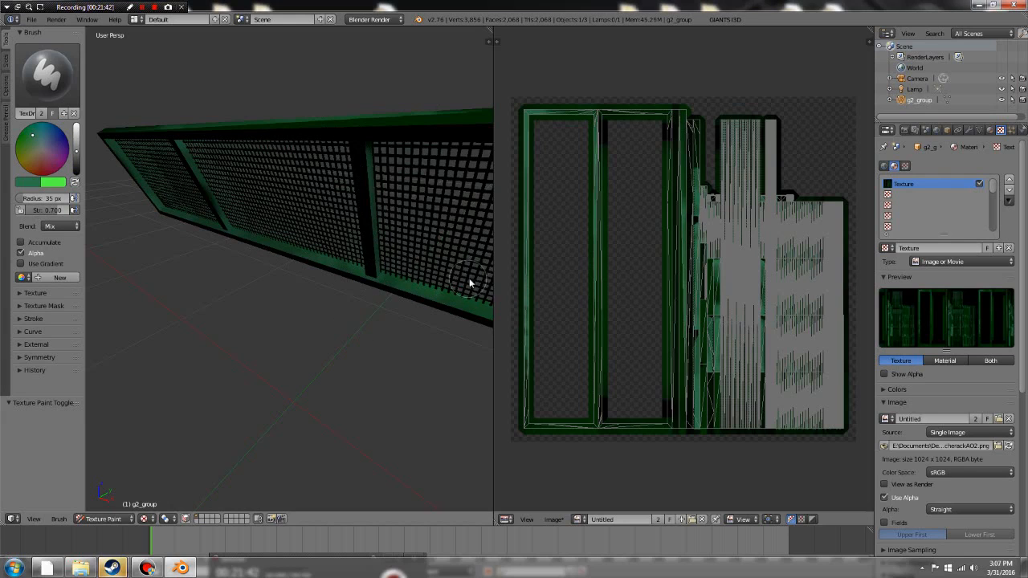
- Paint the opposite side of the panel, covering its mesh and frame in the same green
middle_drag(469, 282, 406, 278)
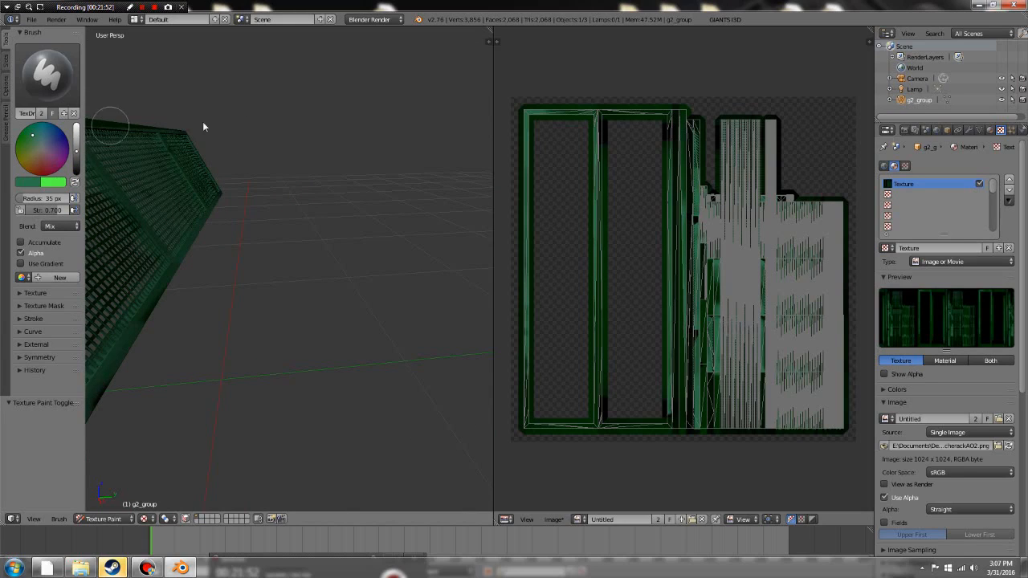
drag(168, 147, 133, 209)
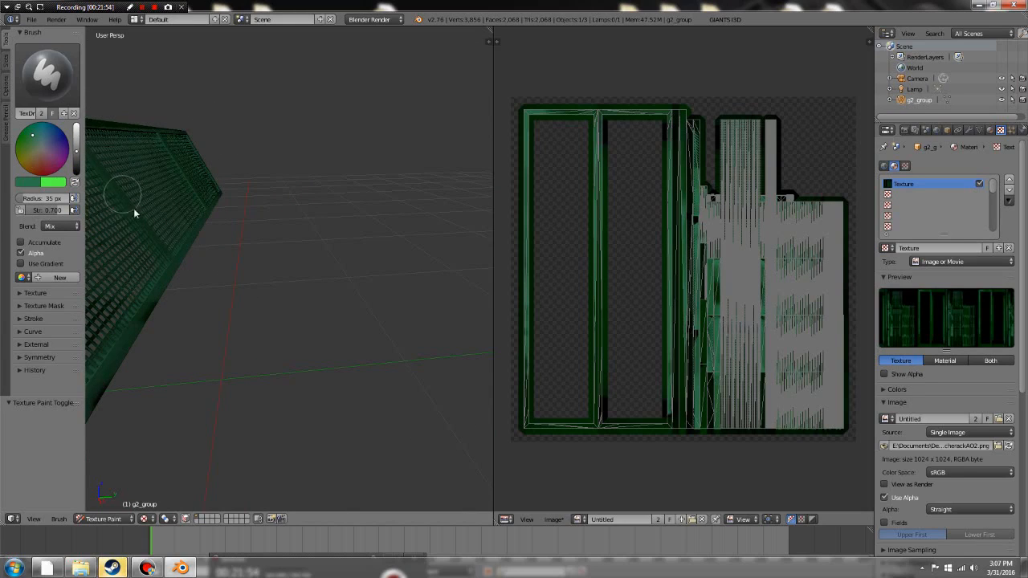
scroll(198, 256, down, 3)
mouse_move(160, 254)
mouse_down()
mouse_move(101, 225)
mouse_move(121, 293)
mouse_move(241, 287)
mouse_move(208, 336)
mouse_move(193, 266)
mouse_move(234, 191)
mouse_move(170, 253)
mouse_move(236, 261)
mouse_move(225, 237)
mouse_move(232, 233)
mouse_up()
mouse_move(232, 233)
middle_down()
mouse_move(269, 236)
mouse_move(246, 228)
middle_up()
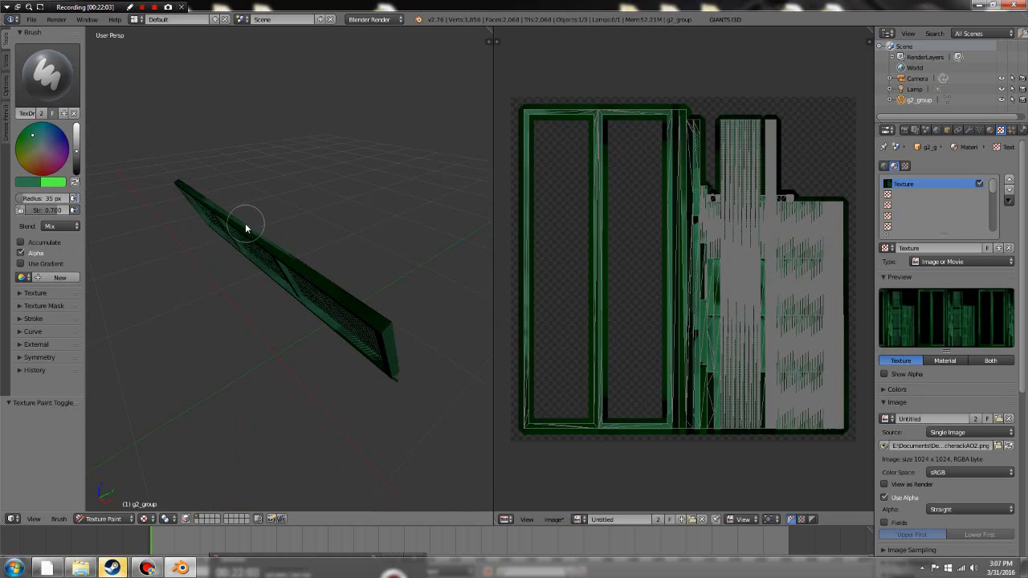
- Paint the panel's top edge and touch up the remaining dark frame and divider areas in green
mouse_move(375, 322)
mouse_down()
mouse_move(391, 344)
mouse_move(378, 372)
mouse_move(317, 338)
mouse_move(225, 238)
mouse_up()
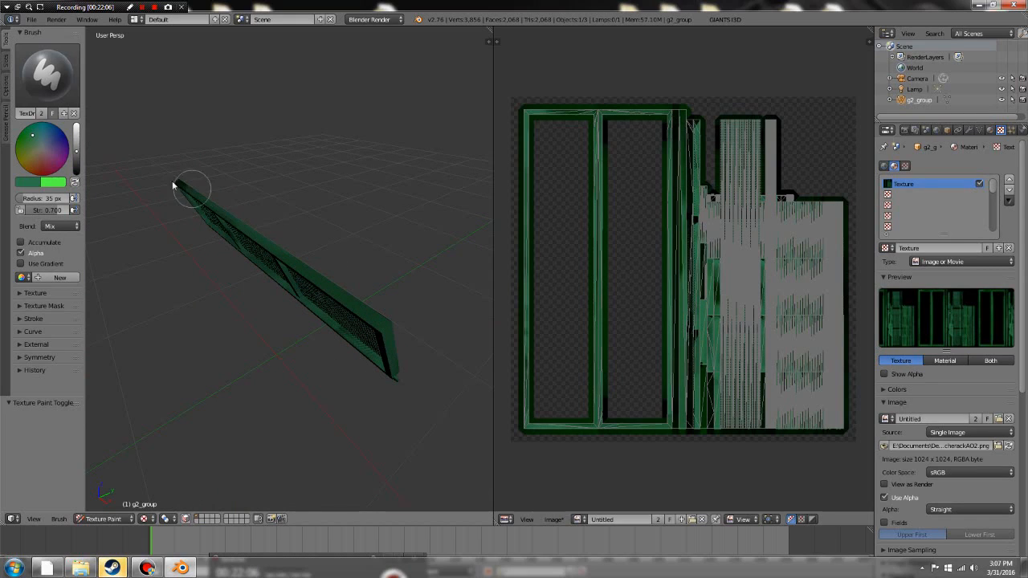
middle_drag(192, 211, 339, 252)
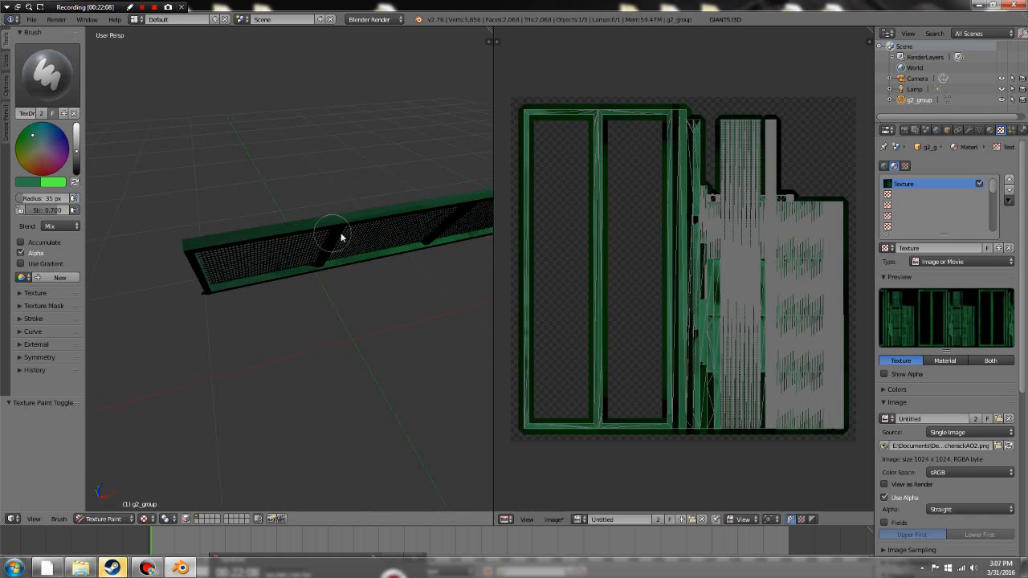
mouse_move(343, 226)
mouse_down()
mouse_move(338, 250)
mouse_move(324, 254)
mouse_move(357, 223)
mouse_up()
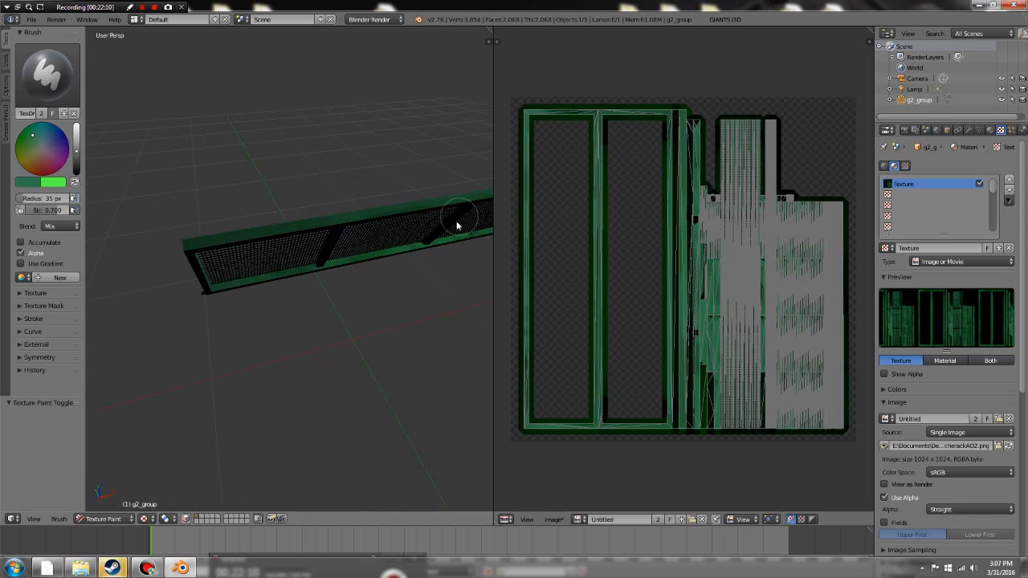
drag(458, 218, 432, 244)
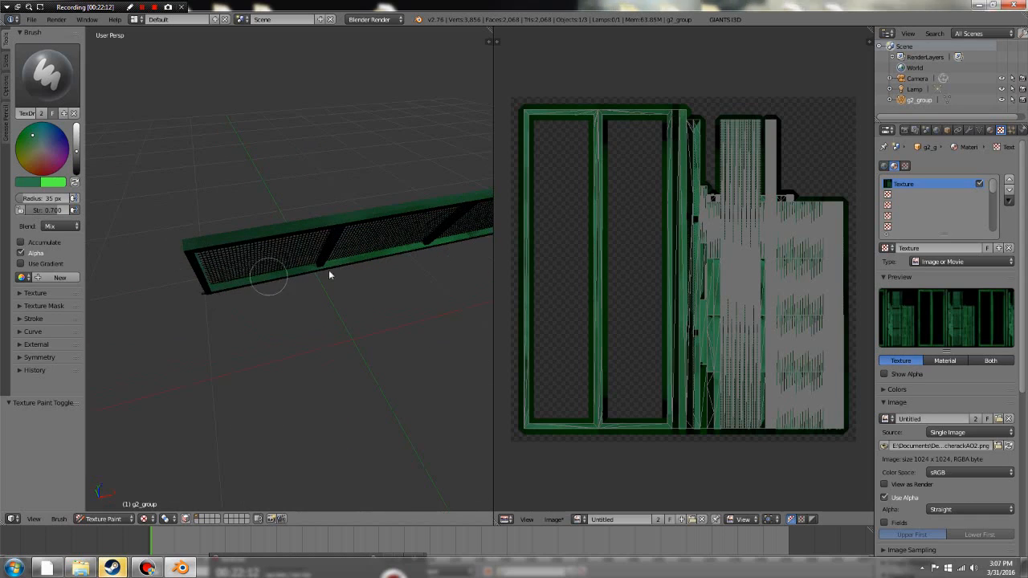
middle_drag(328, 275, 247, 195)
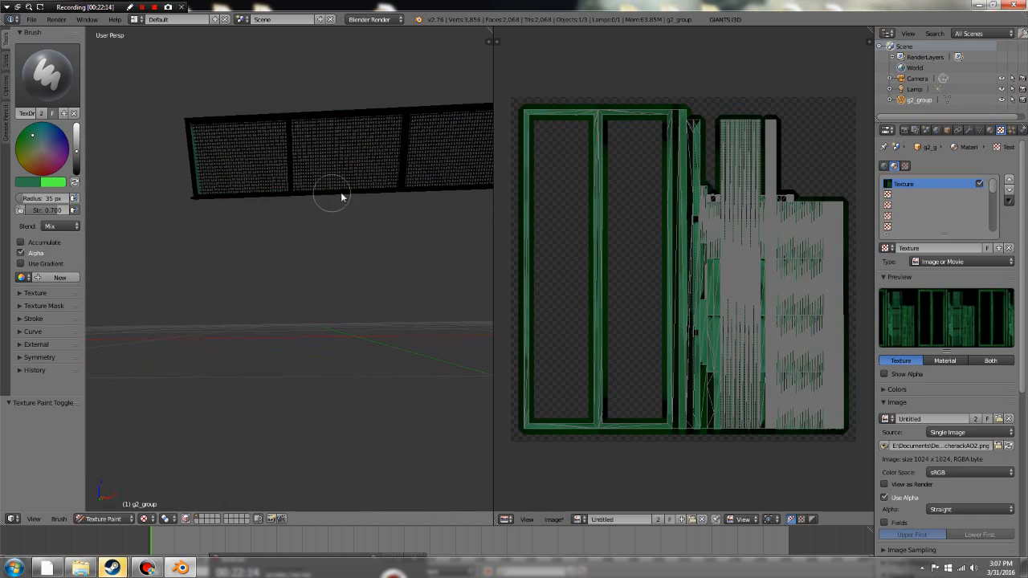
middle_drag(339, 211, 367, 258)
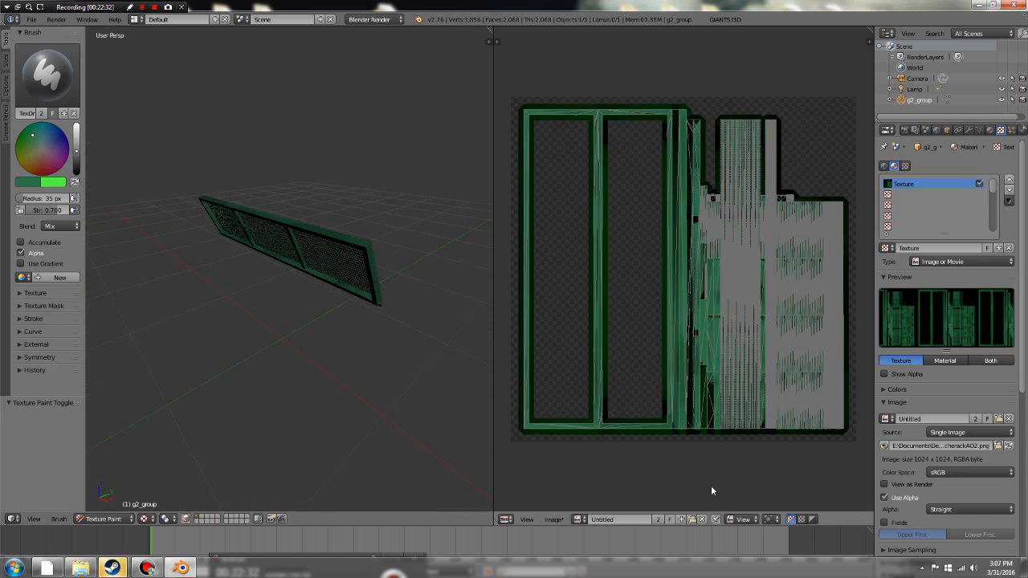
- Save the painted texture as a new image named HeadacherackUV2.png in the grapplev1 folder
click(562, 522)
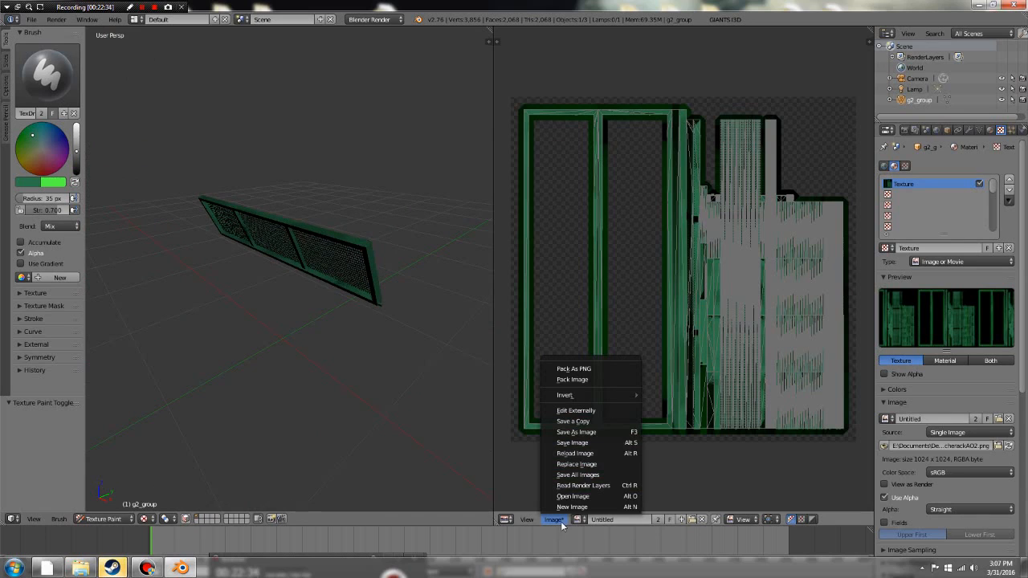
click(596, 432)
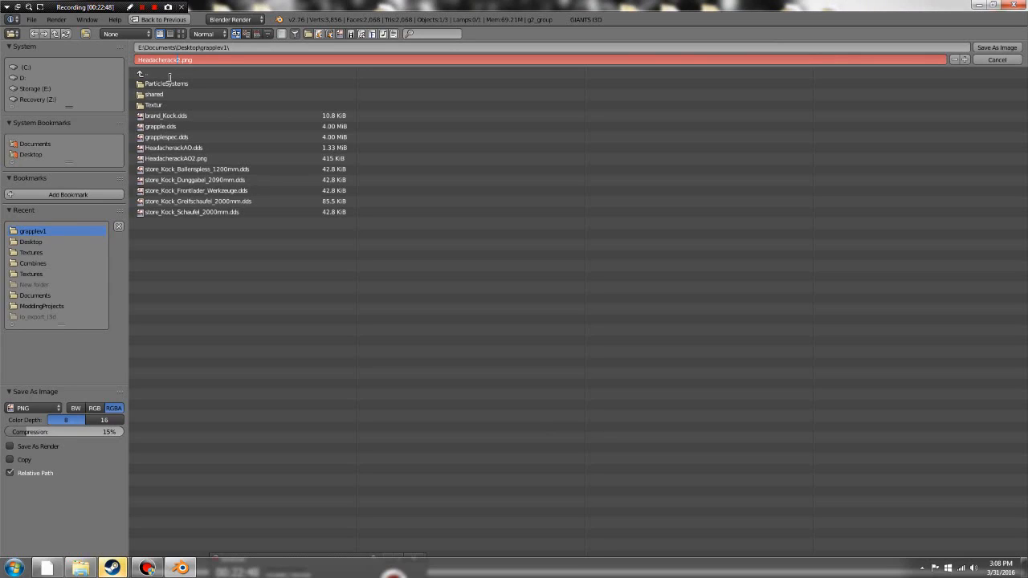
key(Return)
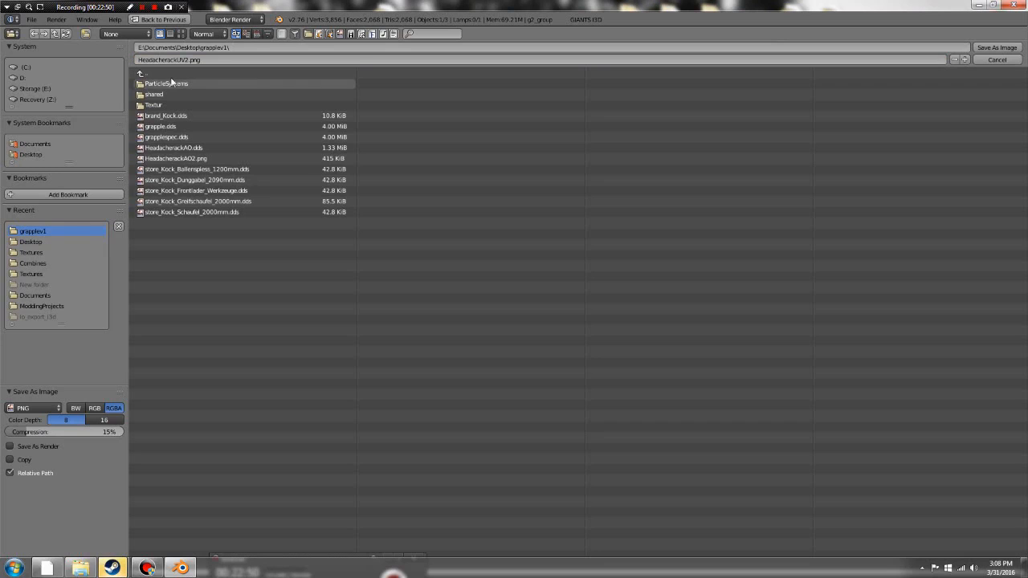
click(996, 48)
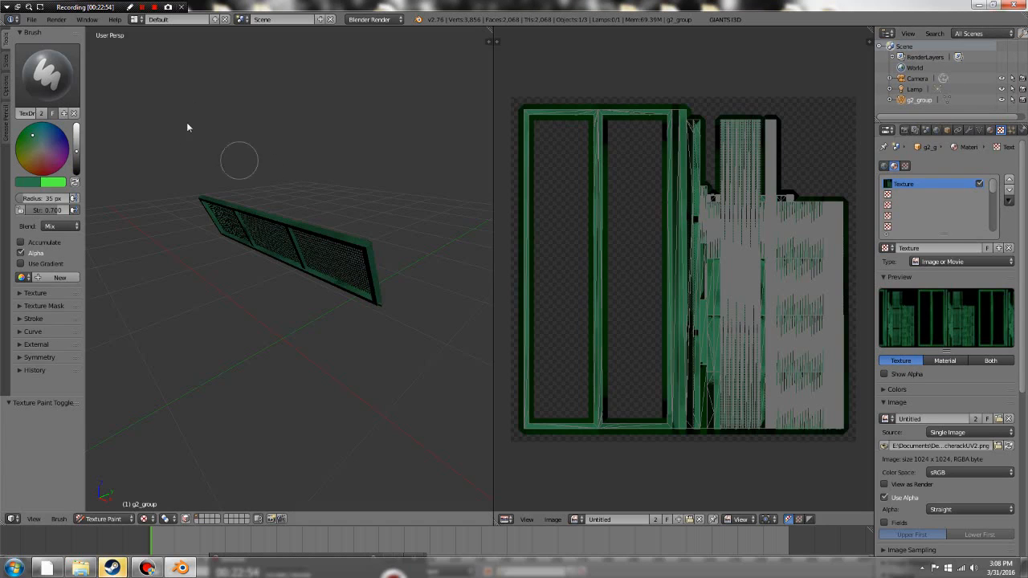
- Return the panel to Object Mode and select all objects in the scene
click(30, 20)
click(116, 519)
click(106, 506)
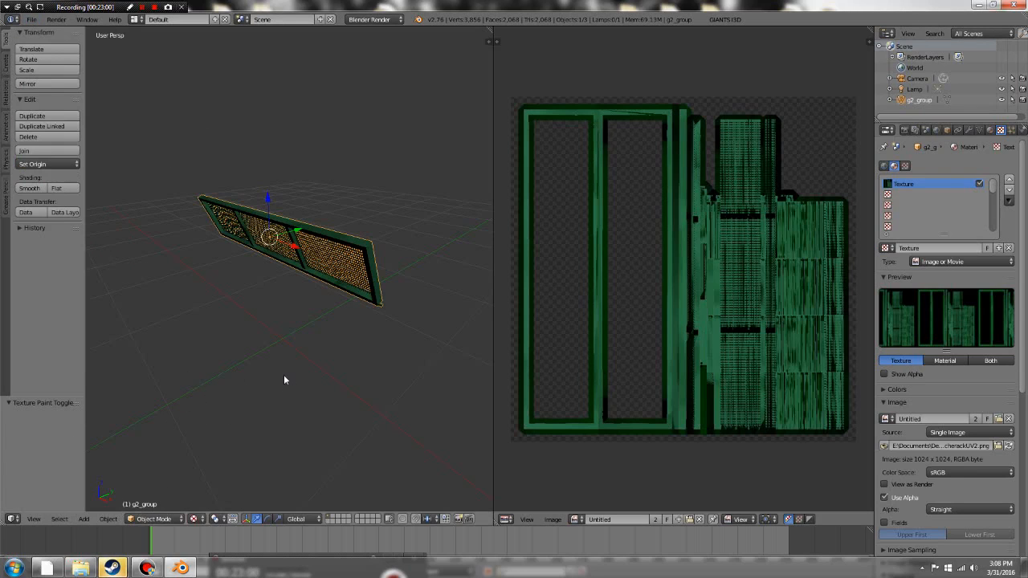
key(a)
key(a)
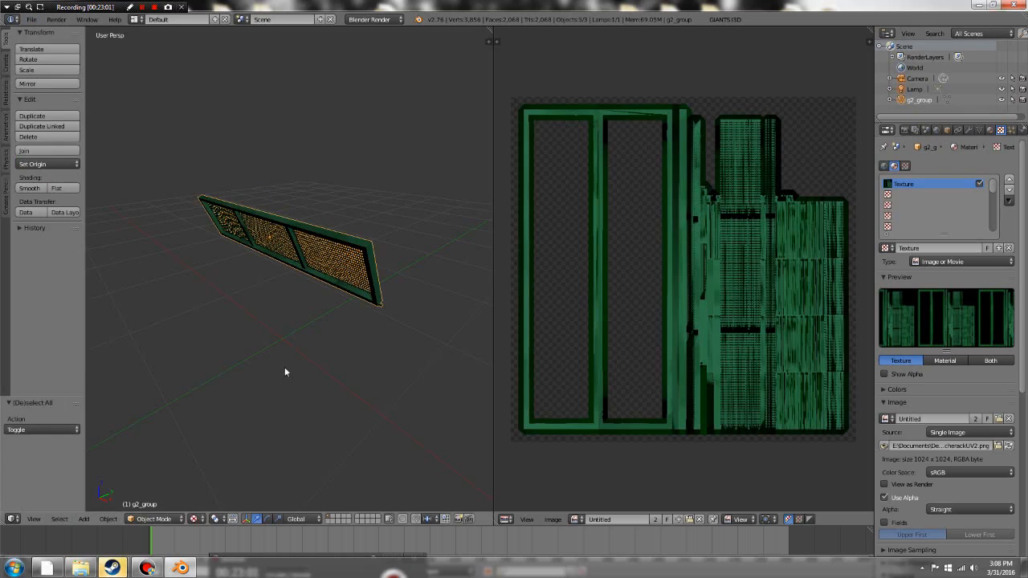
- Export the scene in GIANTS I3D format as Headacherack.i3d into the grapplev1 folder on the Desktop
click(31, 21)
mouse_move(120, 227)
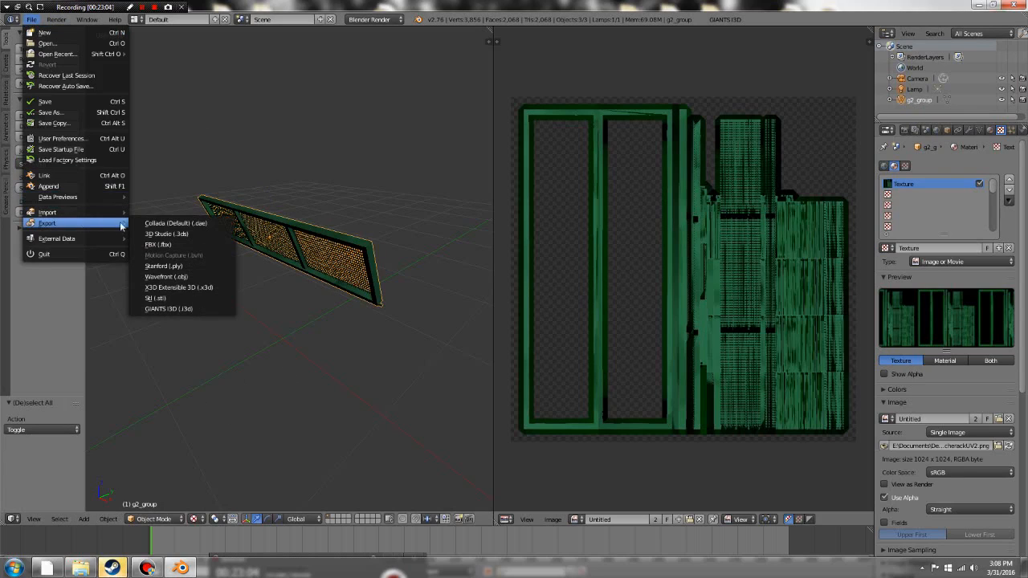
click(183, 309)
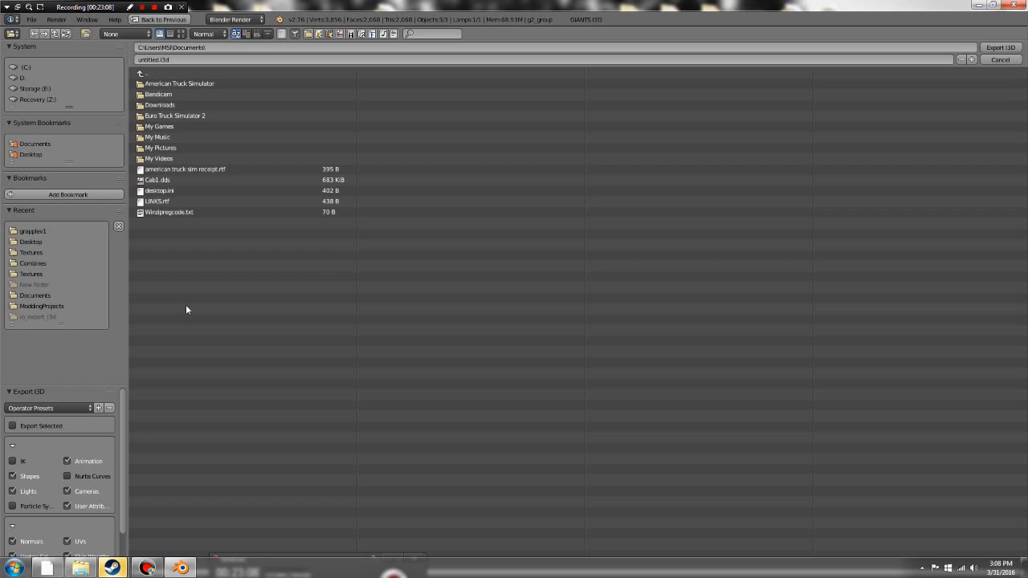
click(156, 59)
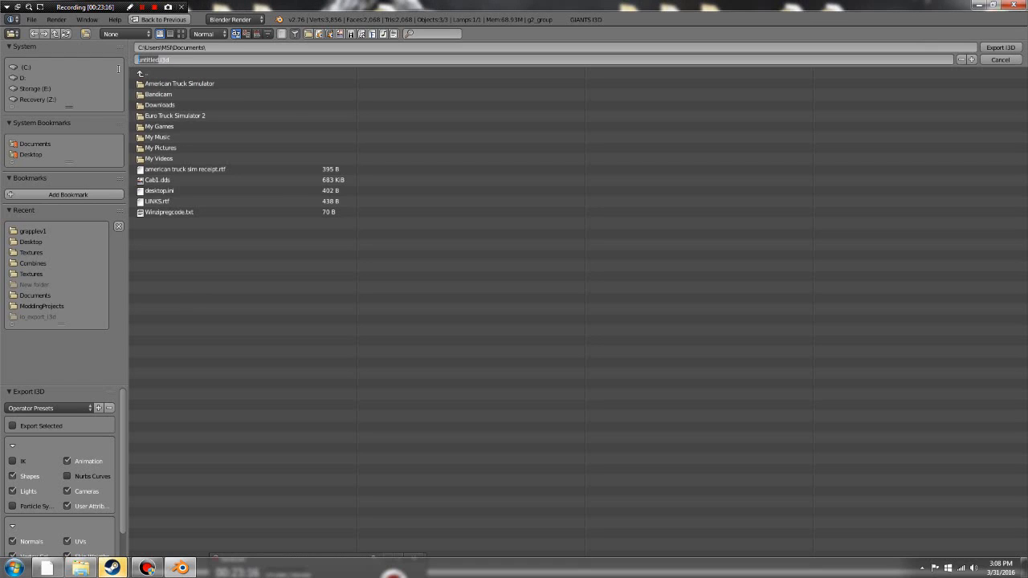
text(HEAD)
key(BackSpace)
key(BackSpace)
key(BackSpace)
text(eader)
click(43, 155)
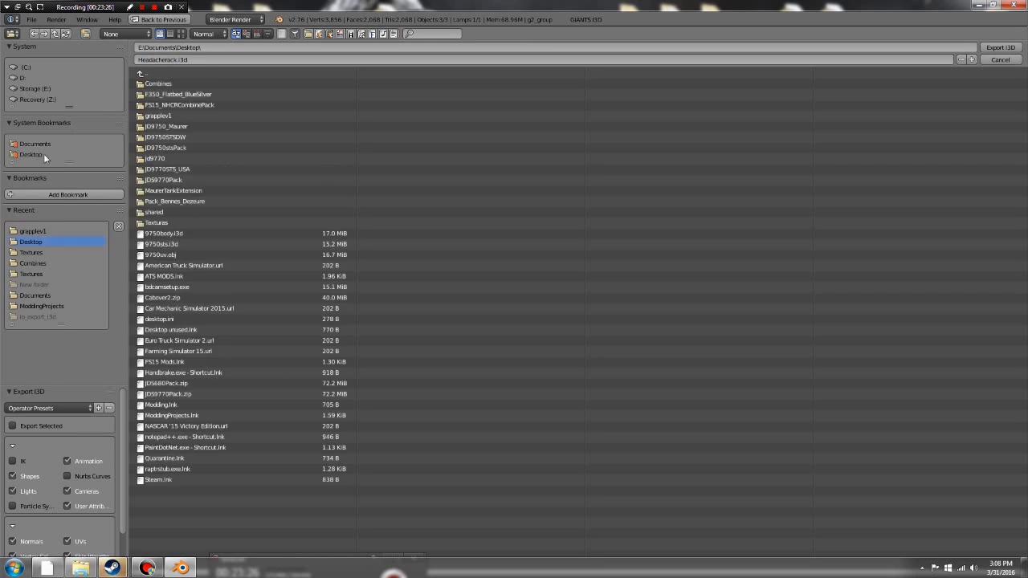
click(170, 116)
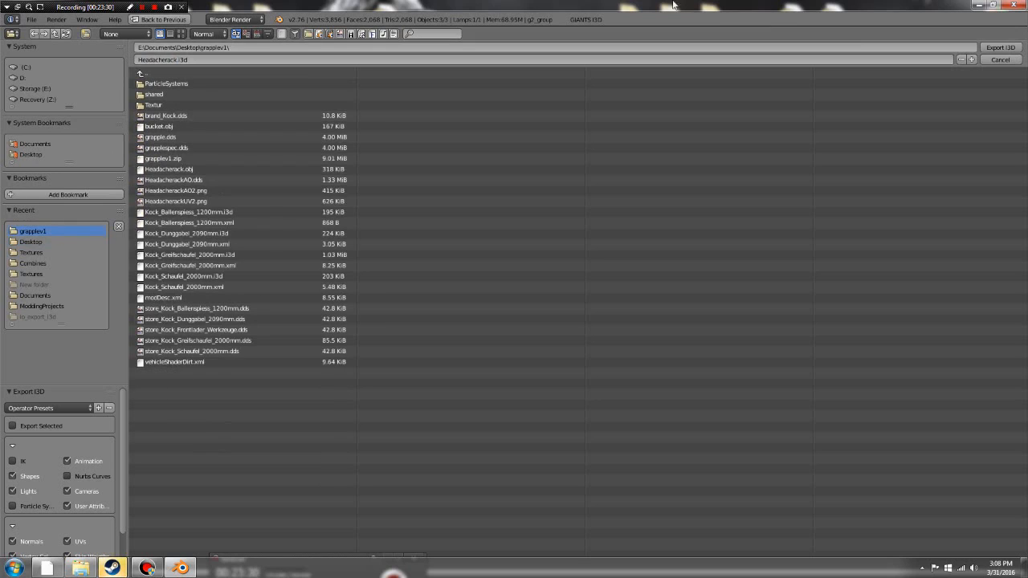
click(994, 48)
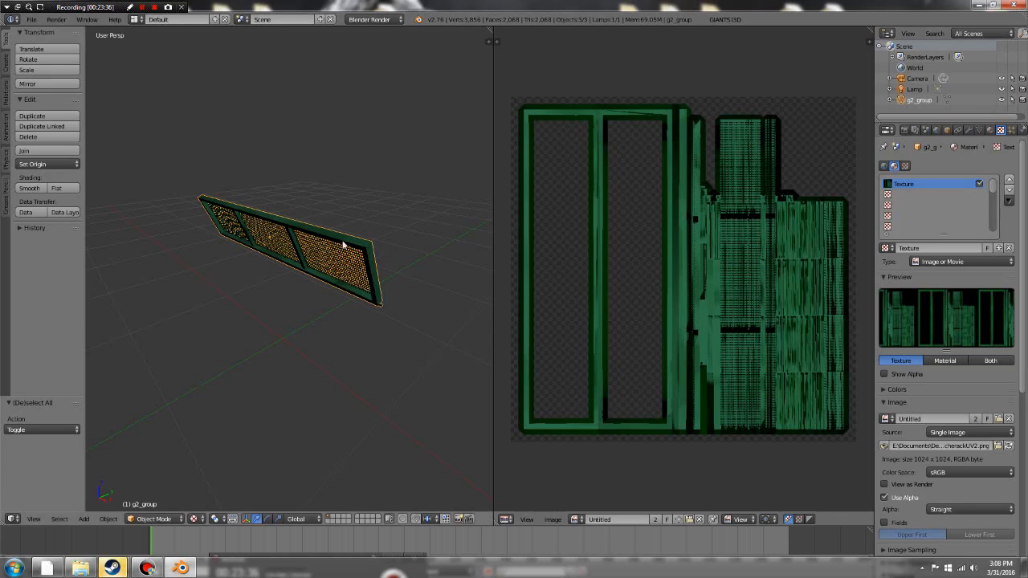
- Quit Blender and open Kock_Greifschaufel_2000mm.i3d from the grapplev1 folder in GIANTS Editor, dismissing the welcome window
click(1020, 5)
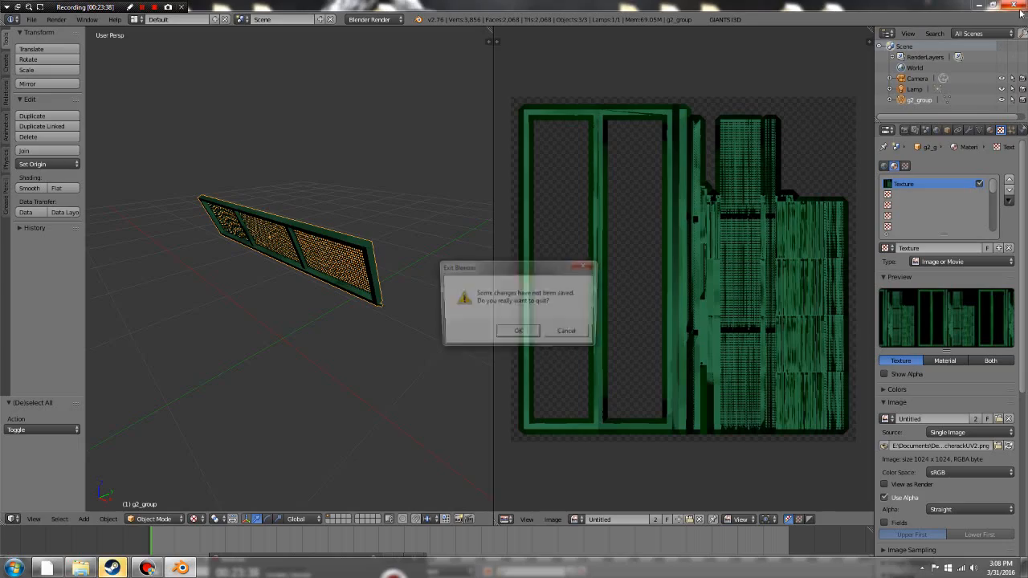
click(518, 332)
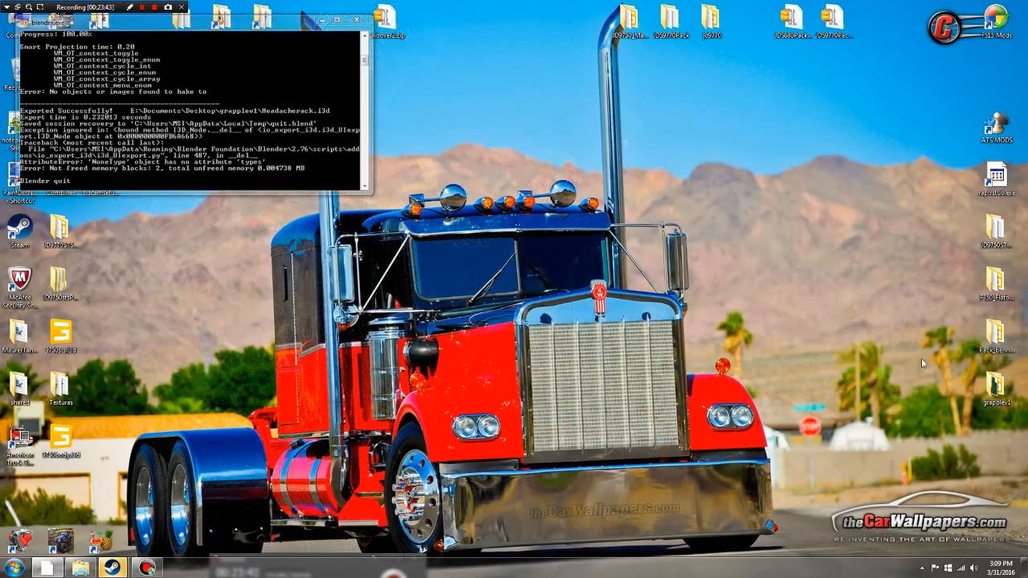
double_click(994, 387)
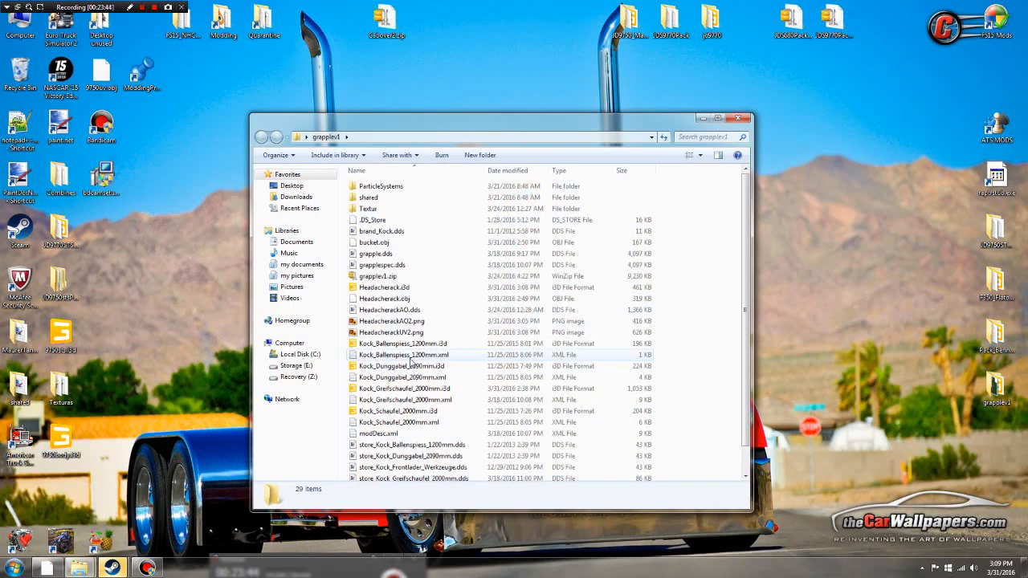
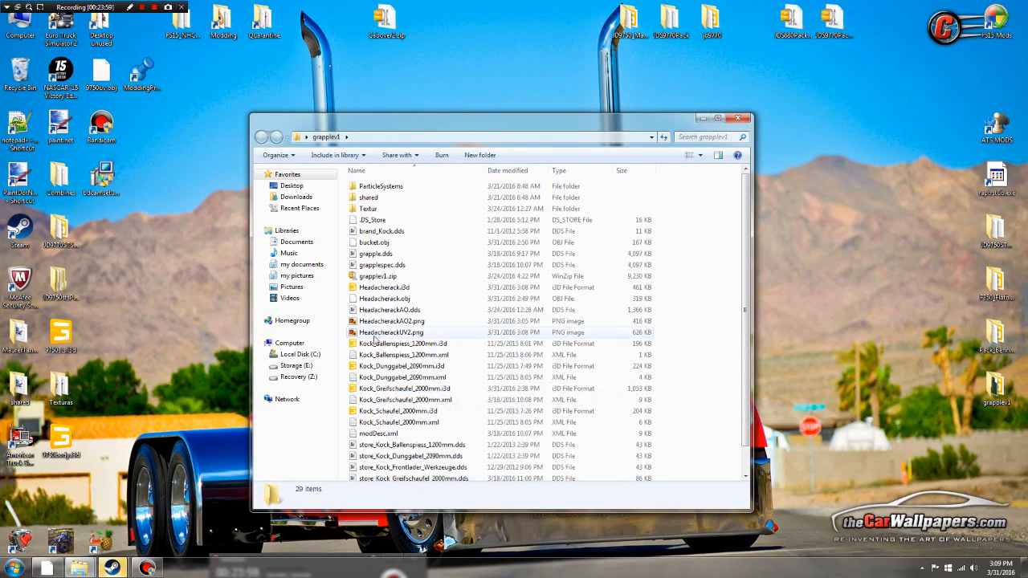
click(427, 390)
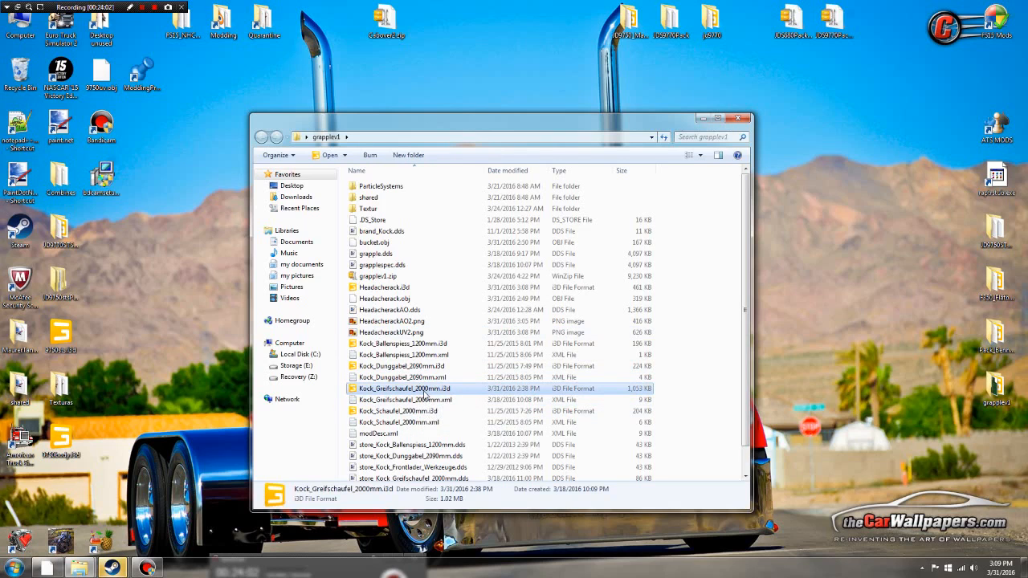
double_click(425, 393)
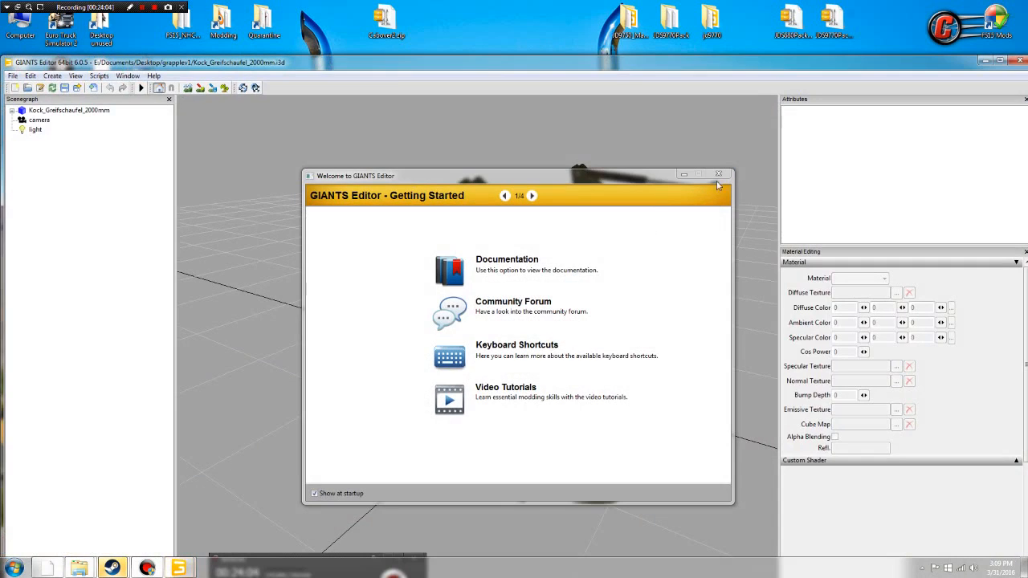
click(718, 174)
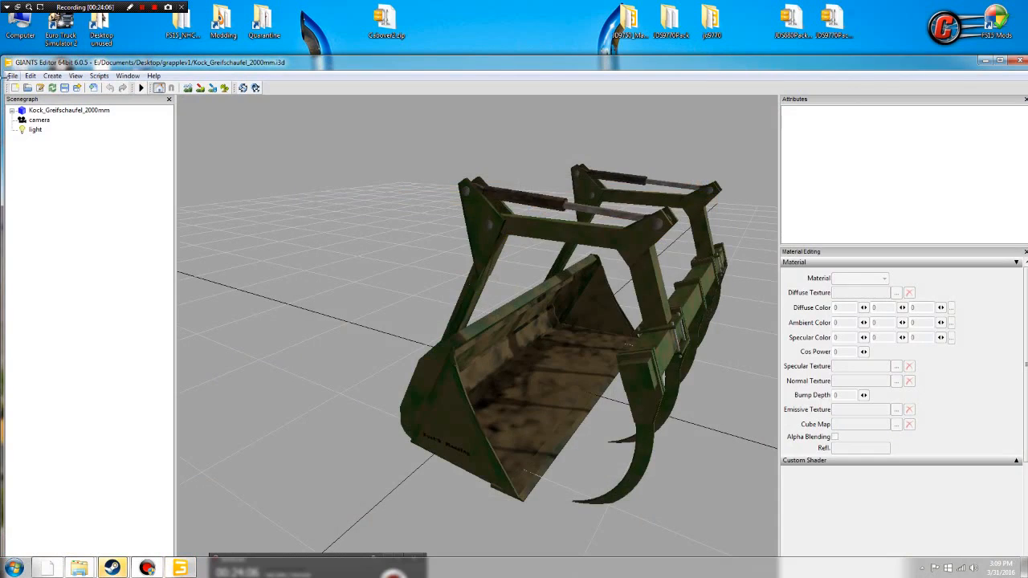
- Import Headacherack.i3d into the grapple bucket scene
click(13, 76)
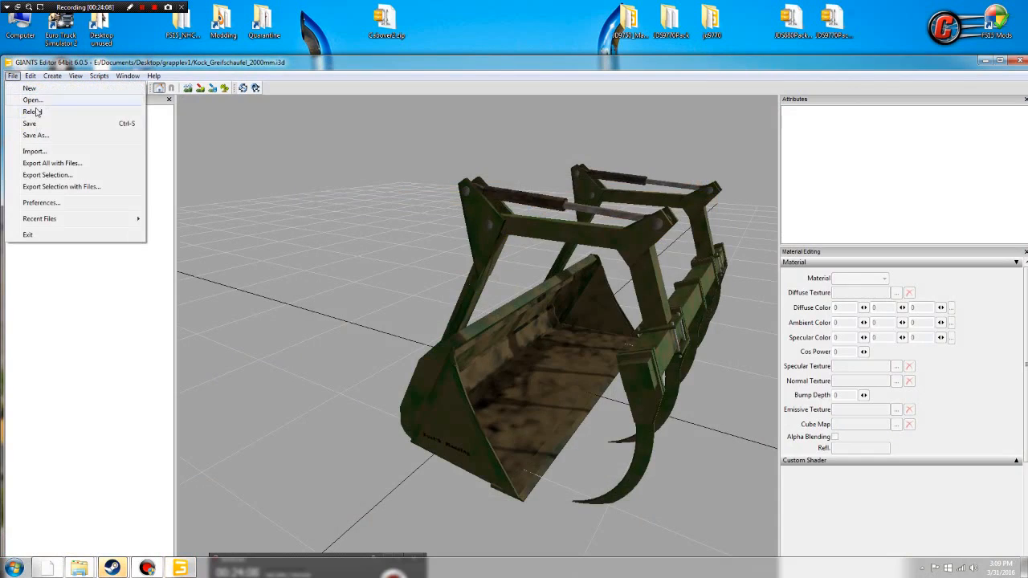
click(30, 152)
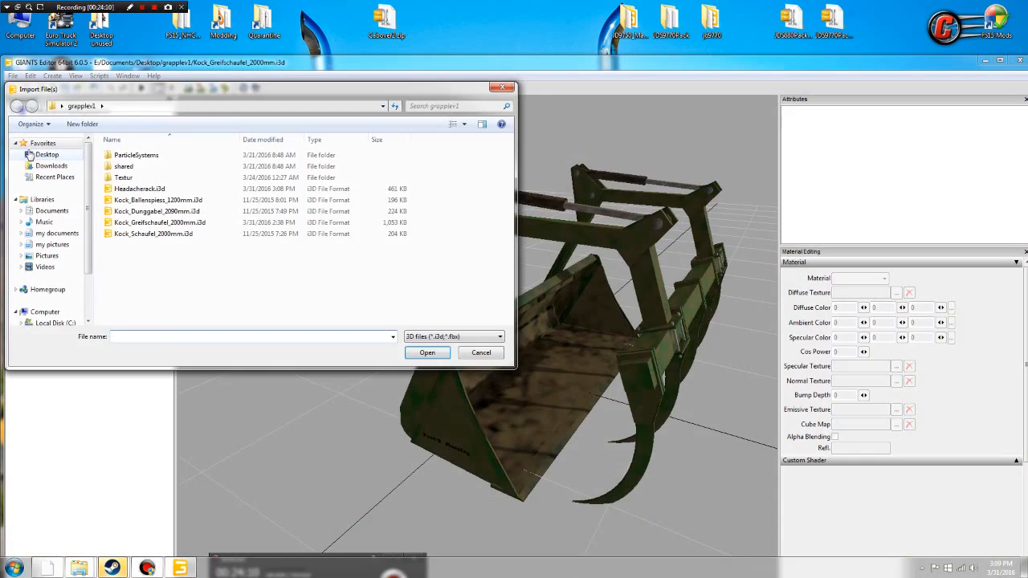
double_click(139, 189)
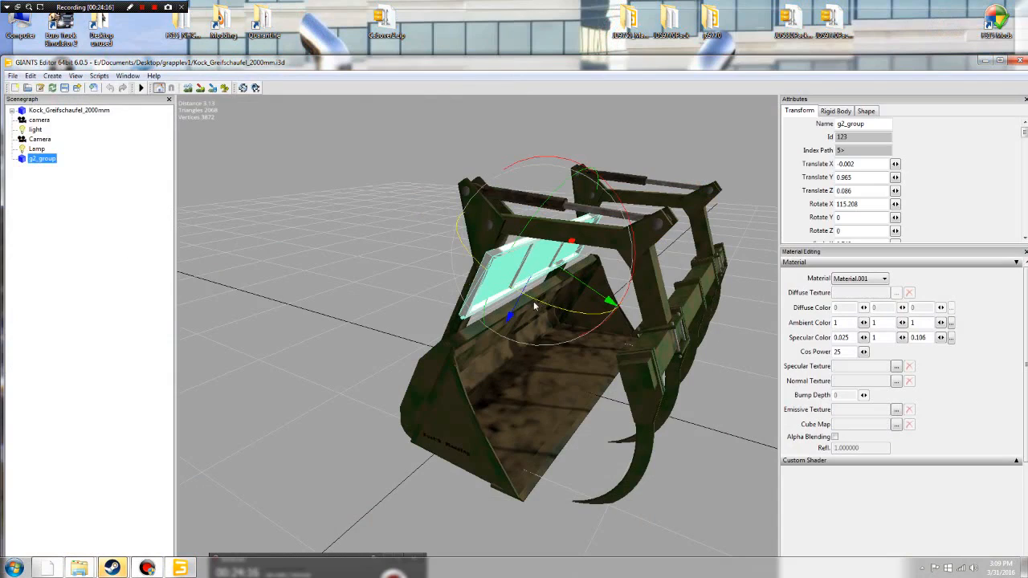
click(666, 316)
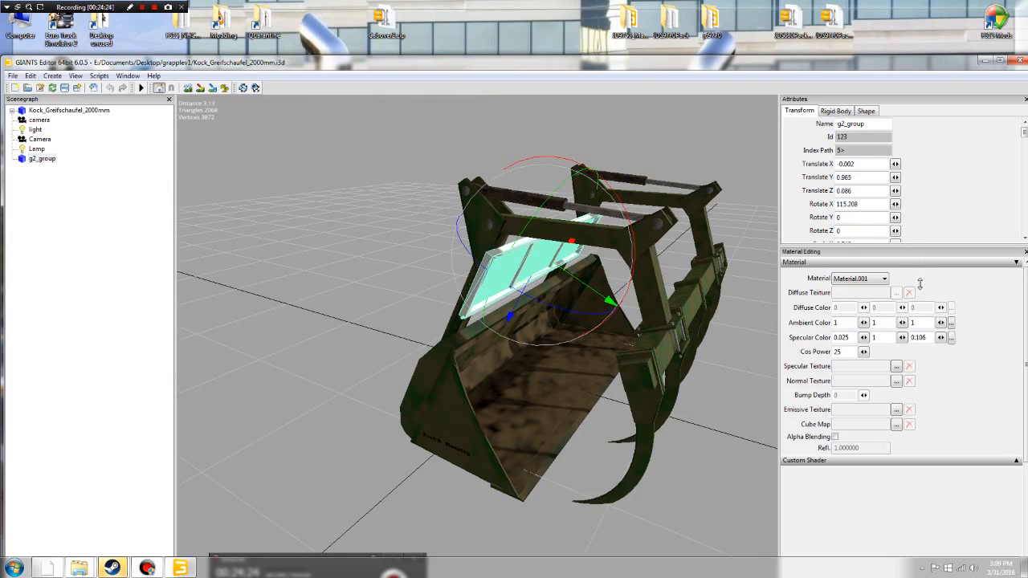
- Turn off the Rigid Body attribute of the imported g2_group panel
drag(919, 282, 919, 286)
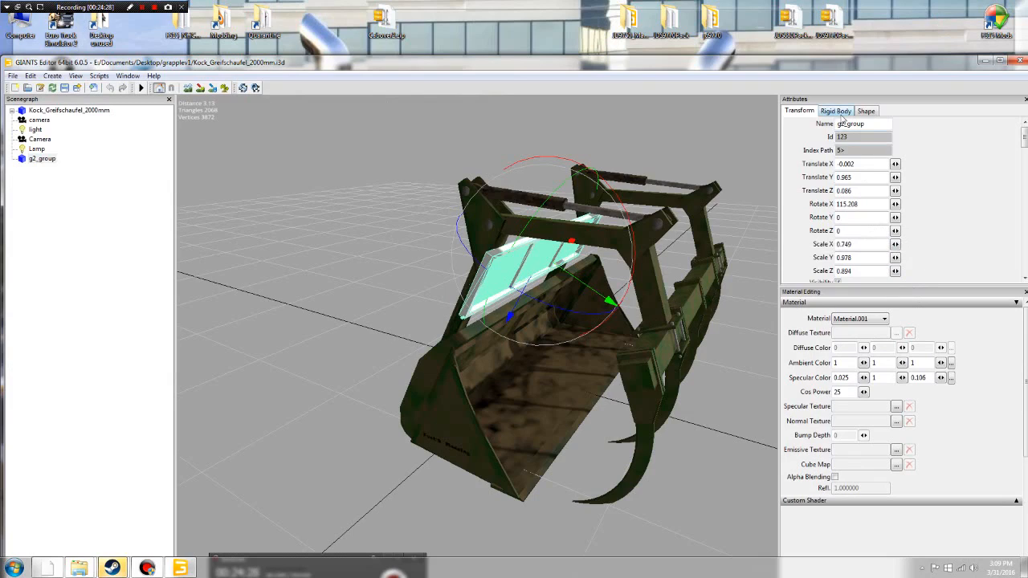
click(866, 113)
click(845, 113)
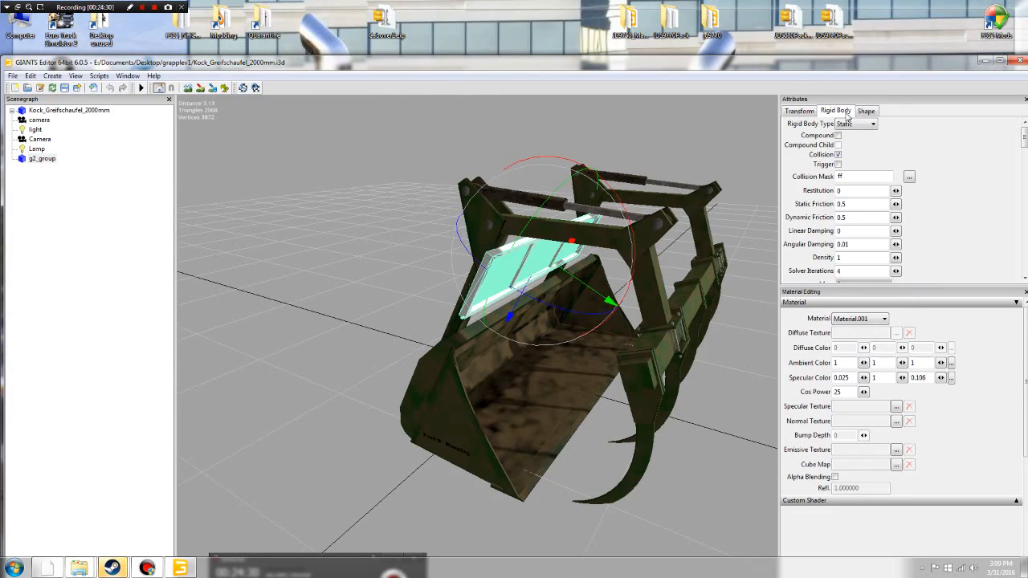
click(866, 111)
click(799, 111)
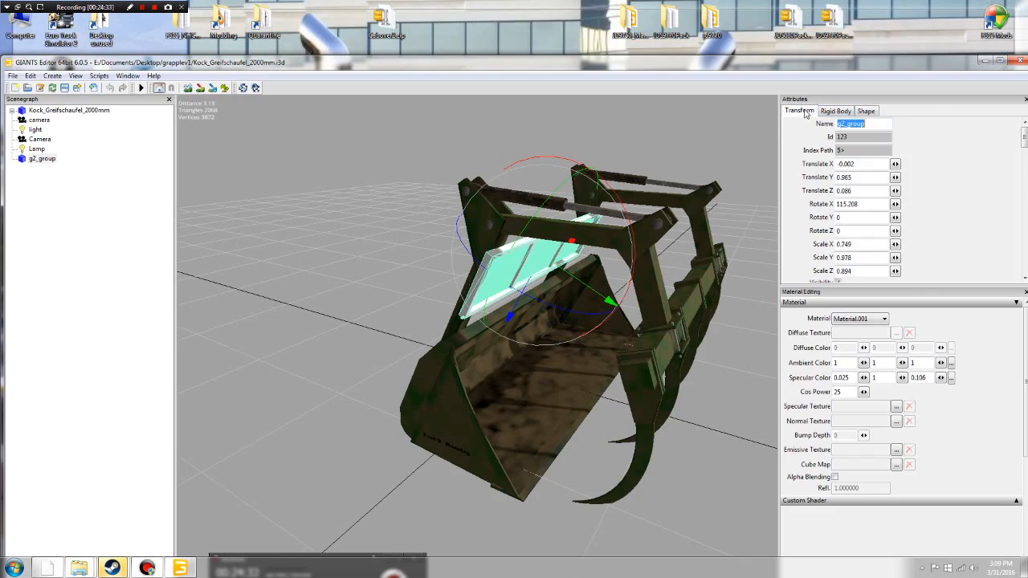
click(978, 286)
drag(945, 369, 948, 372)
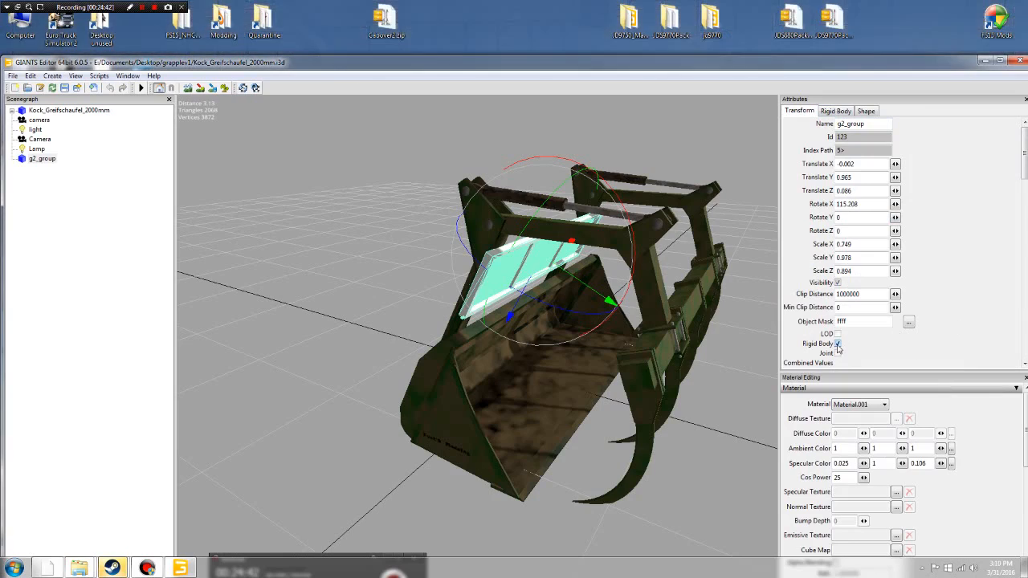
click(836, 344)
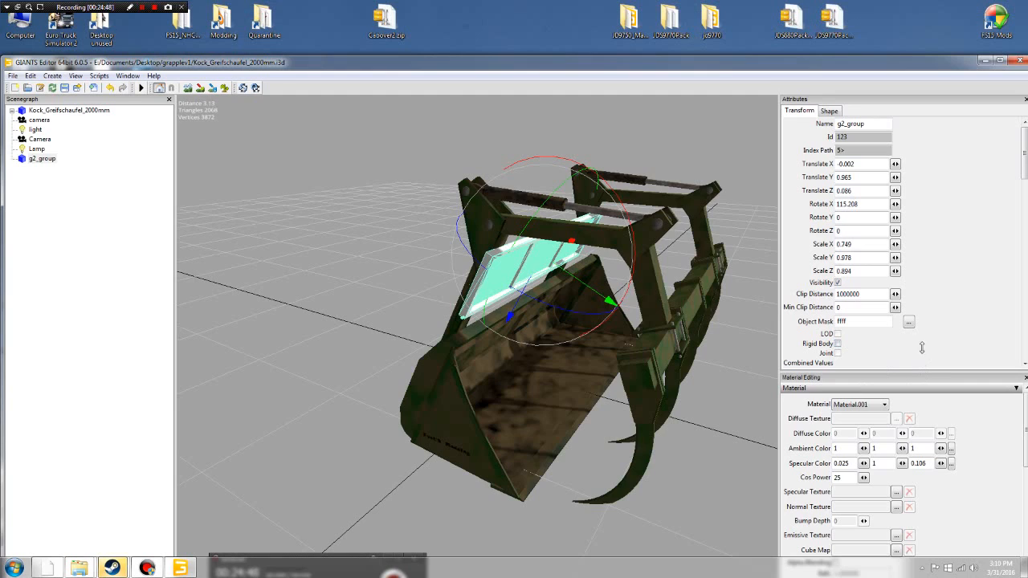
- Assign HeadacherackAO2.png as the normal texture of the panel's Material.001
drag(936, 294, 935, 286)
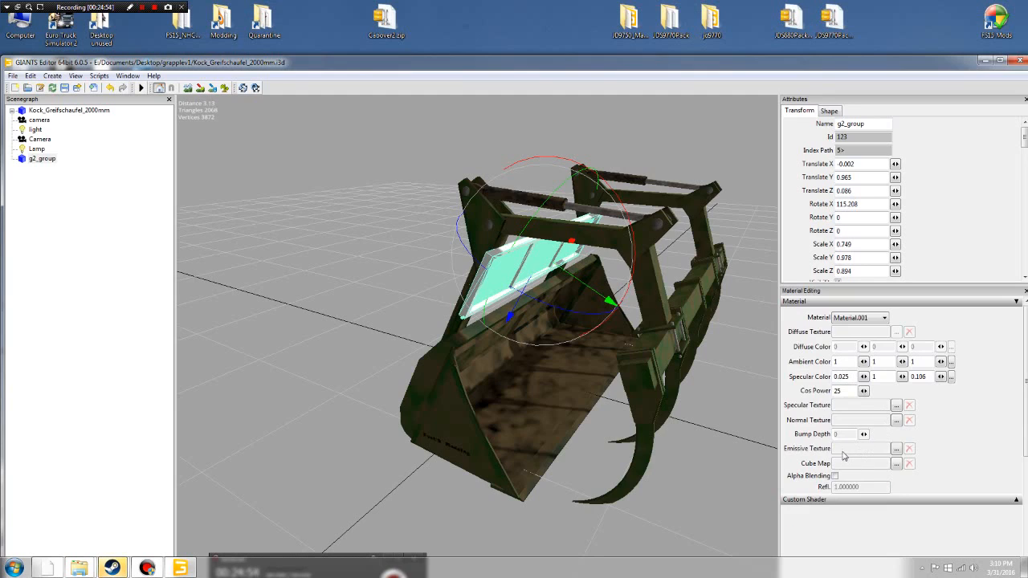
click(897, 421)
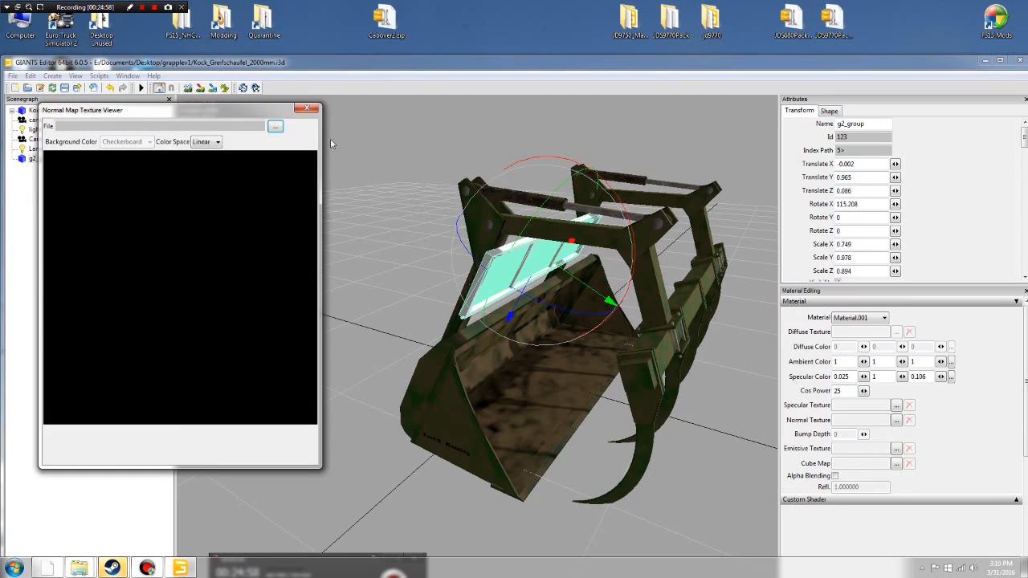
click(276, 128)
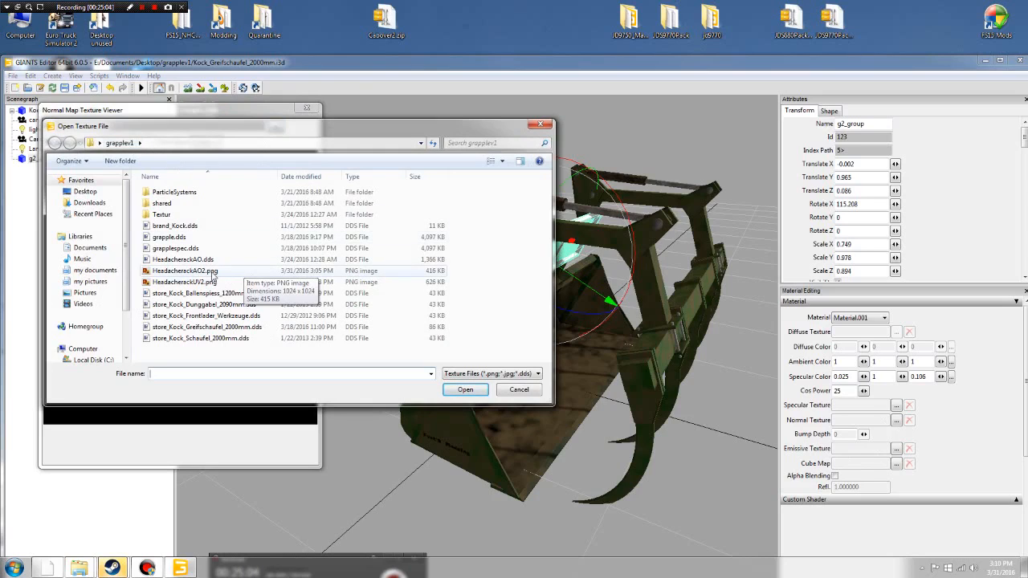
double_click(199, 271)
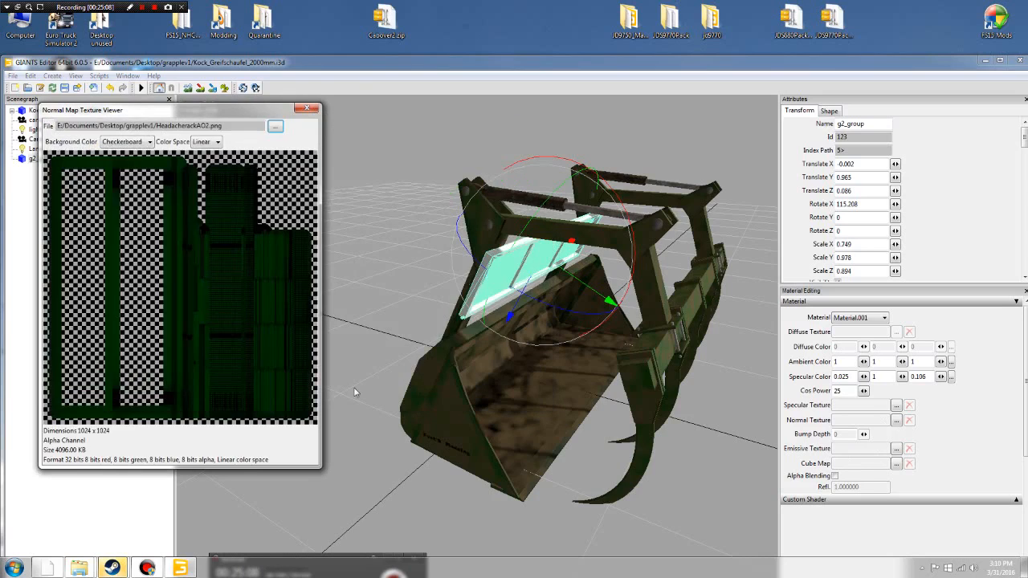
click(307, 108)
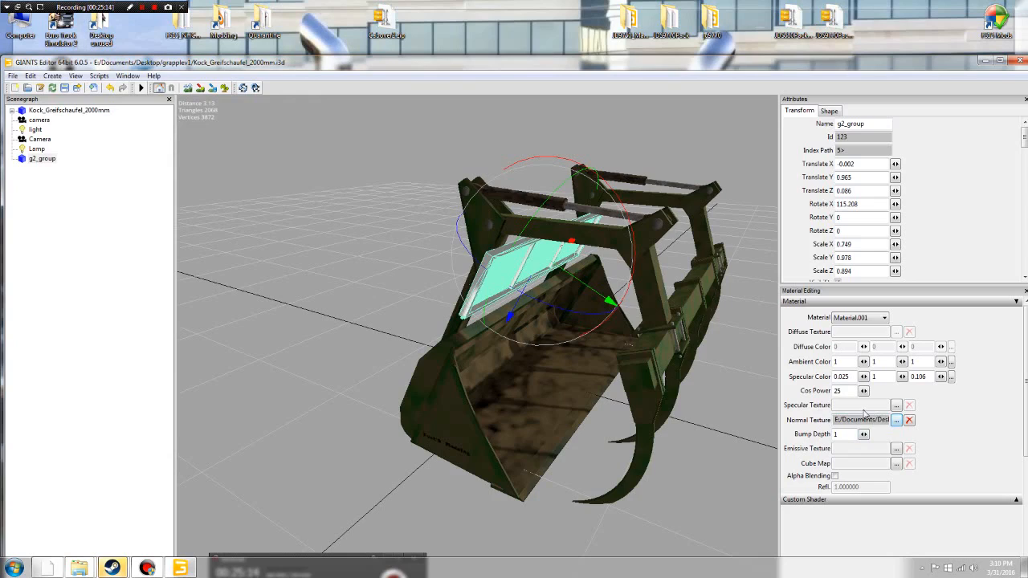
- Assign HeadacherackAO2.png as the emissive texture of the panel's Material.001, leaving the ambient color as it is
click(896, 449)
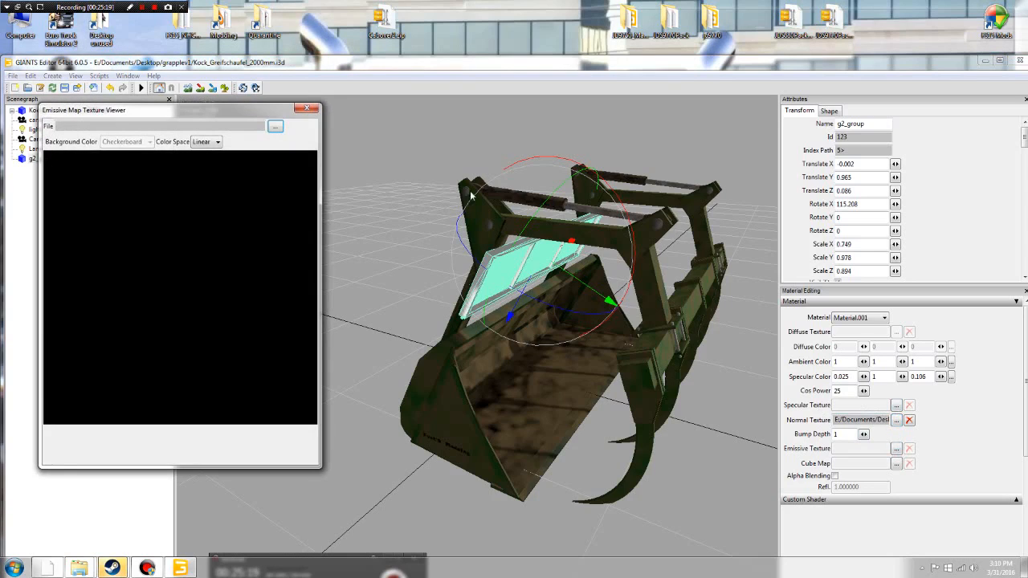
click(275, 126)
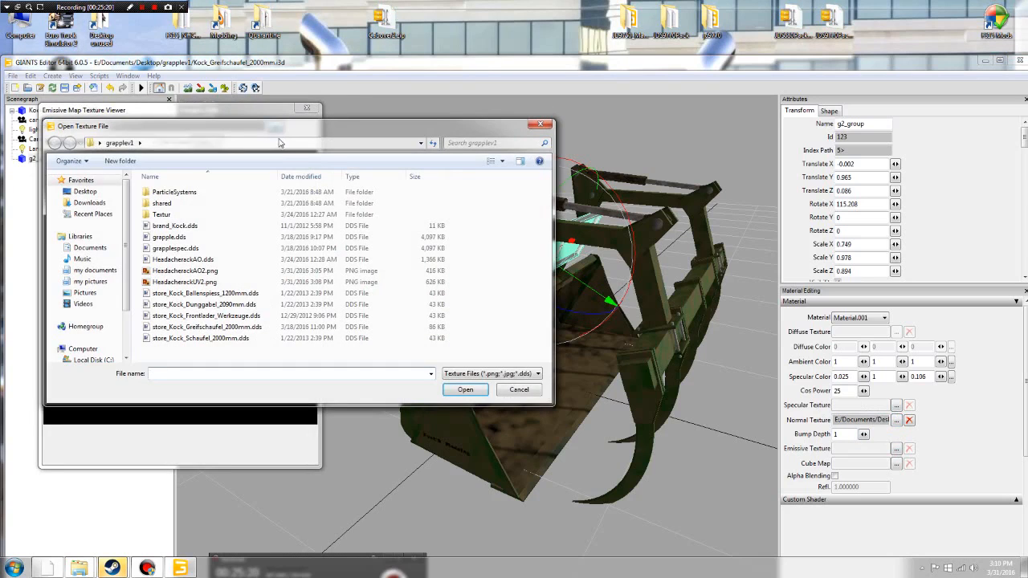
double_click(210, 272)
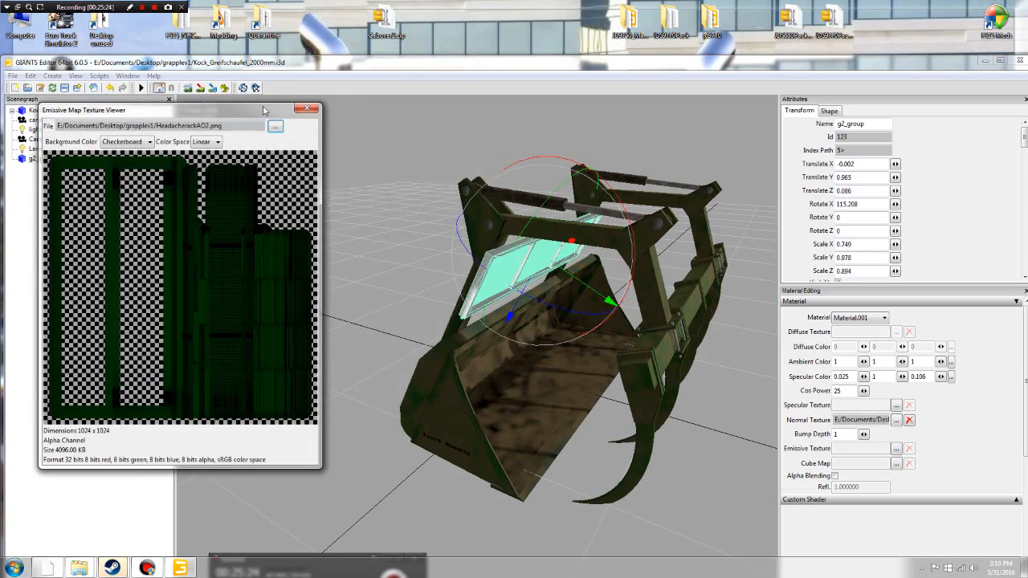
click(310, 109)
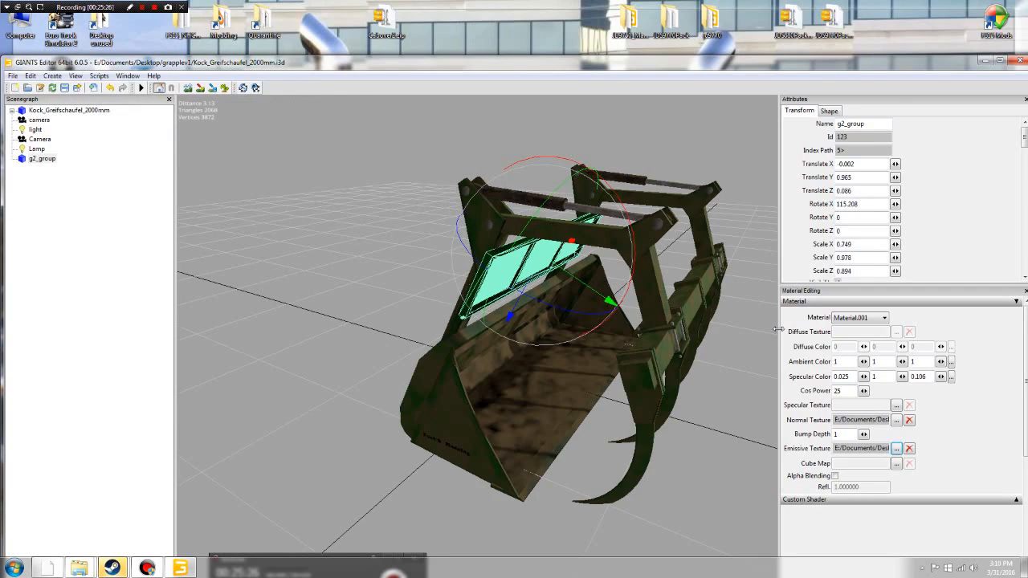
click(951, 363)
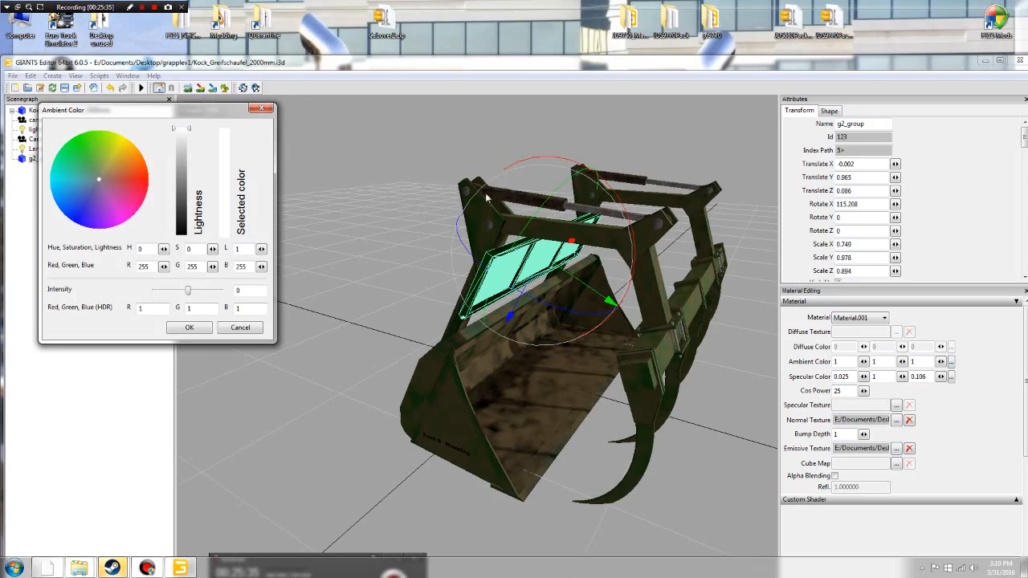
click(261, 107)
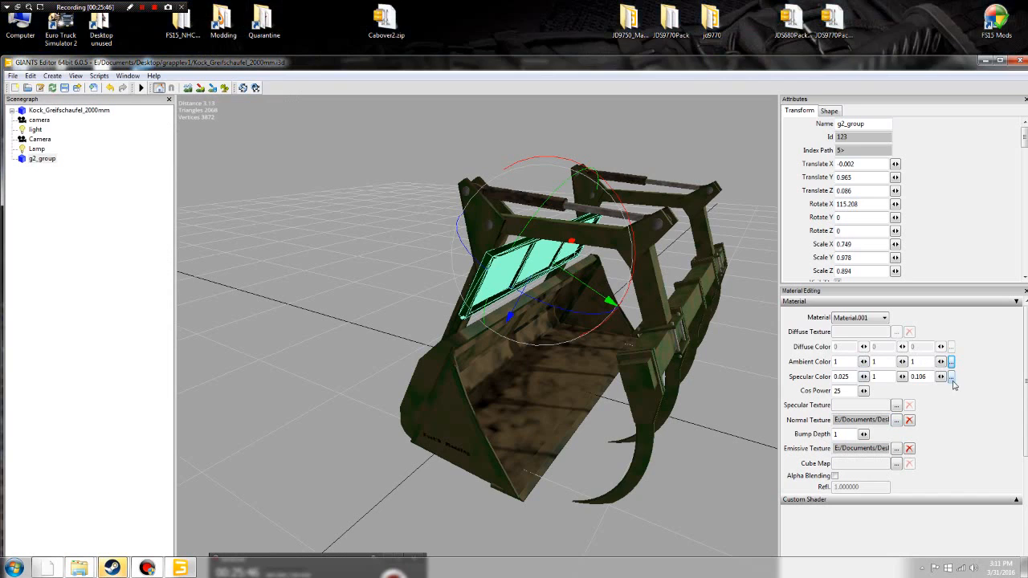
- Assign HeadacherackUV2.png as the specular texture of the panel's Material.001 and clear the selection
click(896, 406)
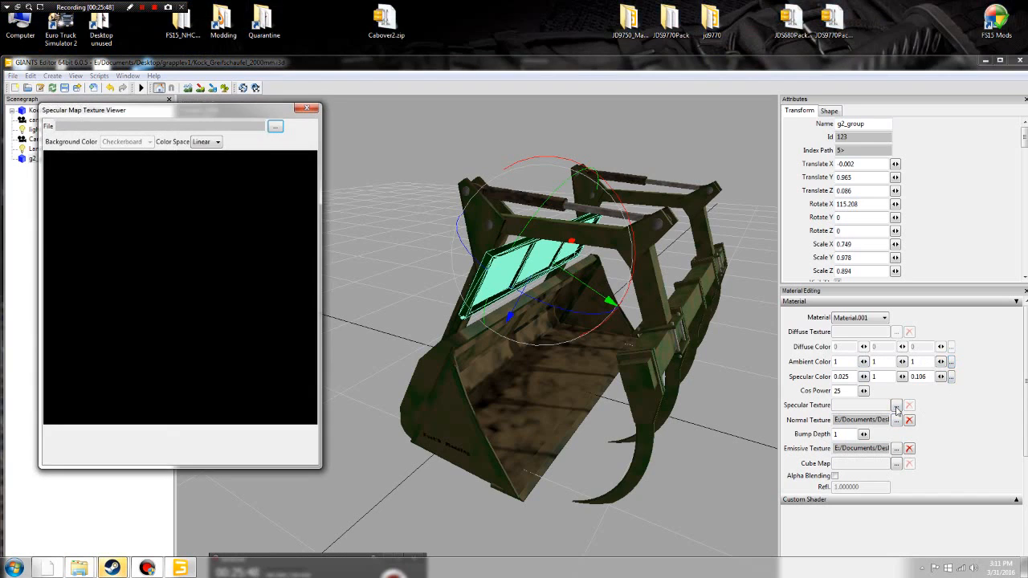
click(275, 126)
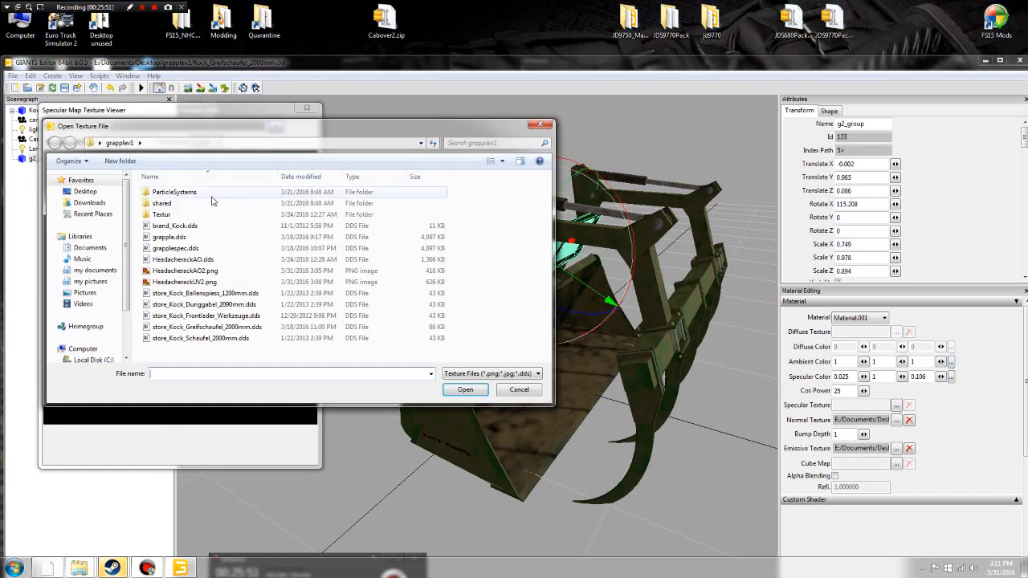
click(207, 283)
double_click(208, 283)
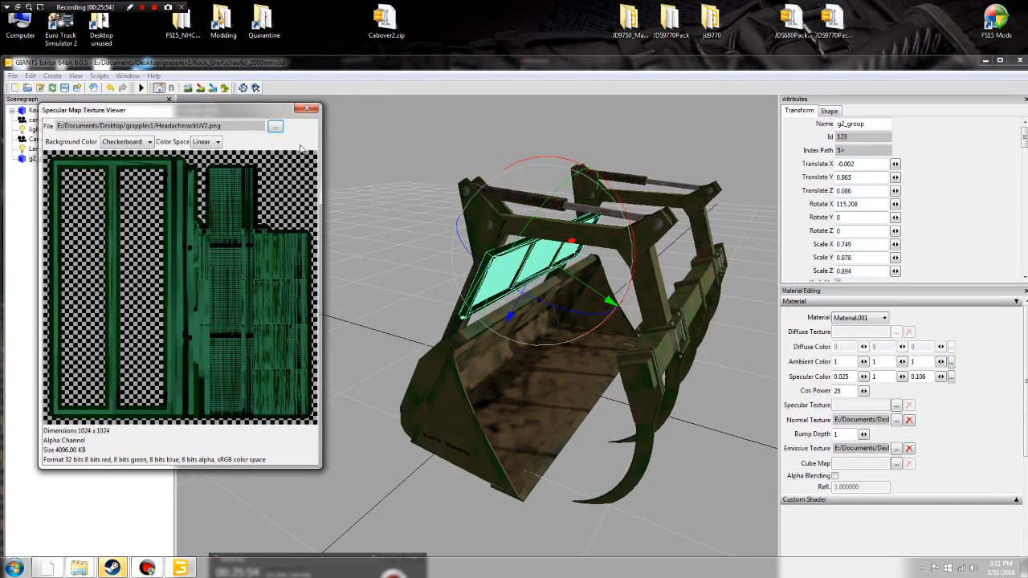
click(311, 110)
click(409, 299)
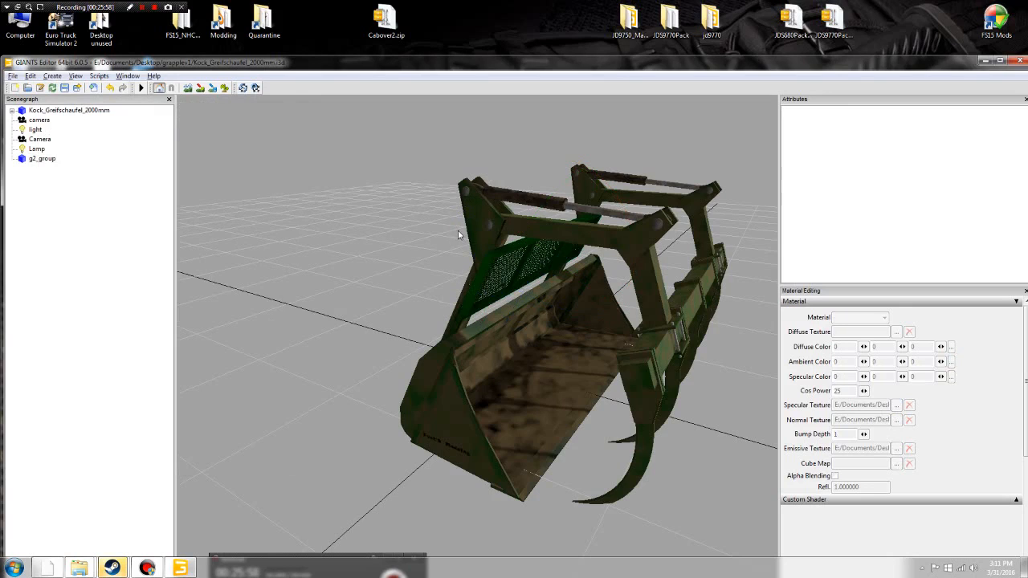
- Examine the textured mesh panel up close and from several sides, checking its fit between the bucket's uprights and grapple arms
alt+drag(457, 231, 380, 205)
scroll(442, 248, up, 4)
scroll(443, 247, down, 1)
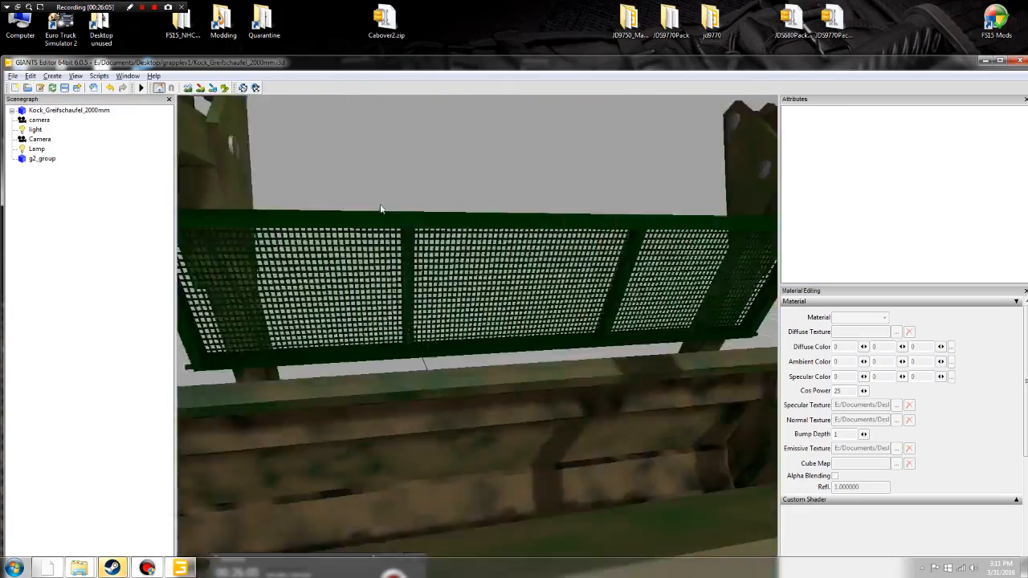
alt+middle_drag(380, 206, 376, 210)
scroll(379, 209, up, 3)
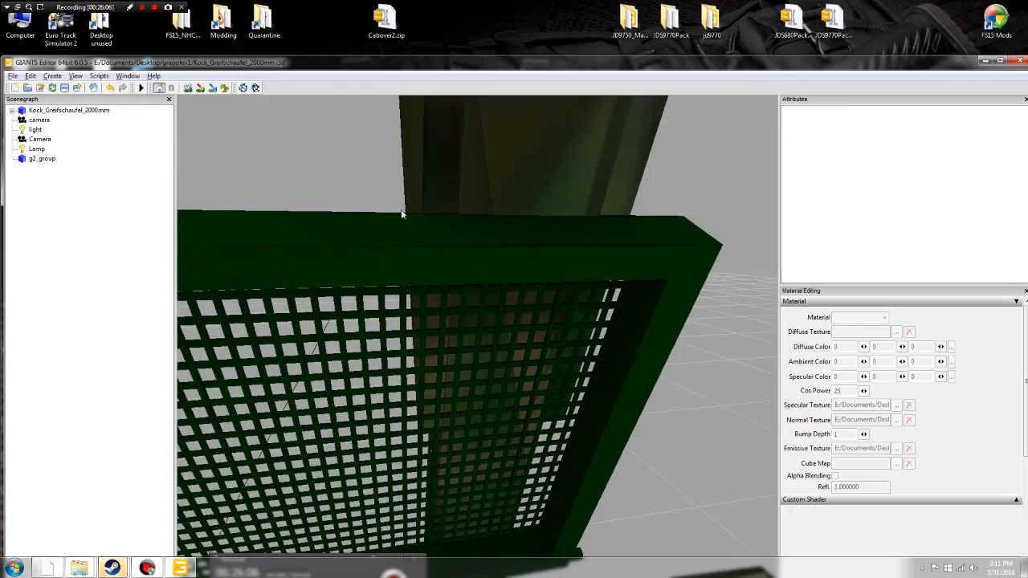
alt+drag(401, 214, 352, 219)
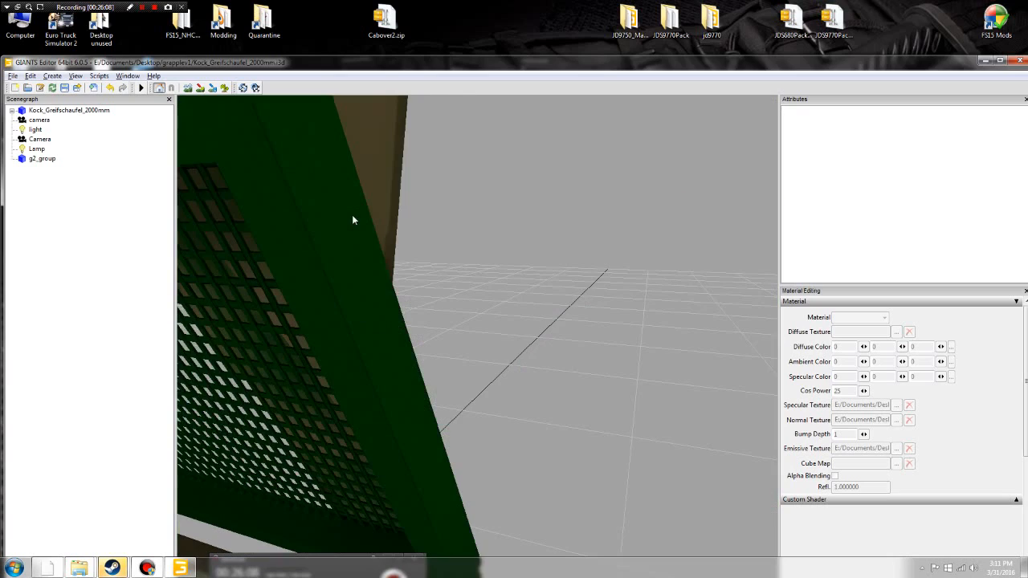
scroll(352, 215, down, 3)
alt+drag(402, 252, 371, 252)
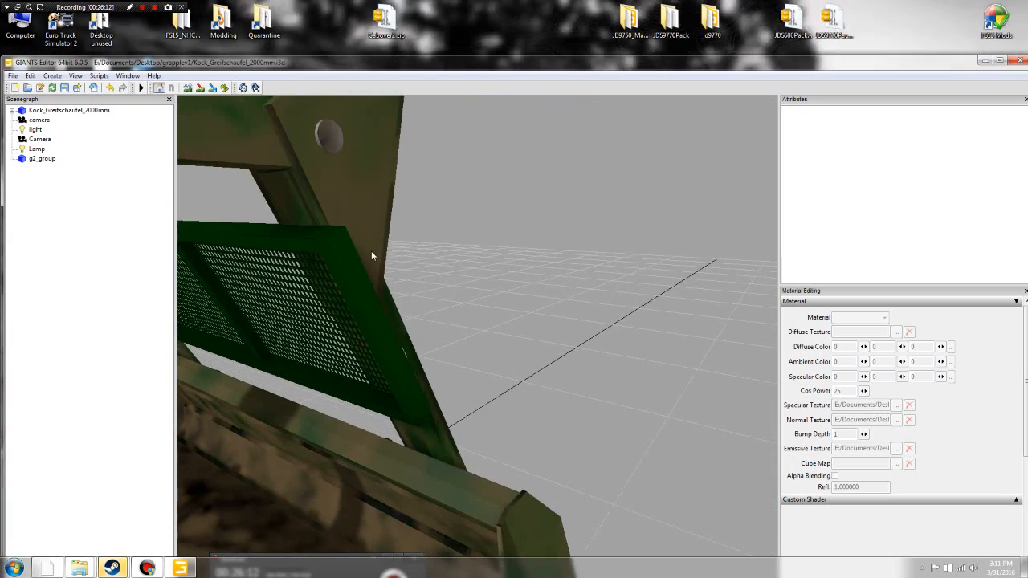
scroll(371, 252, down, 5)
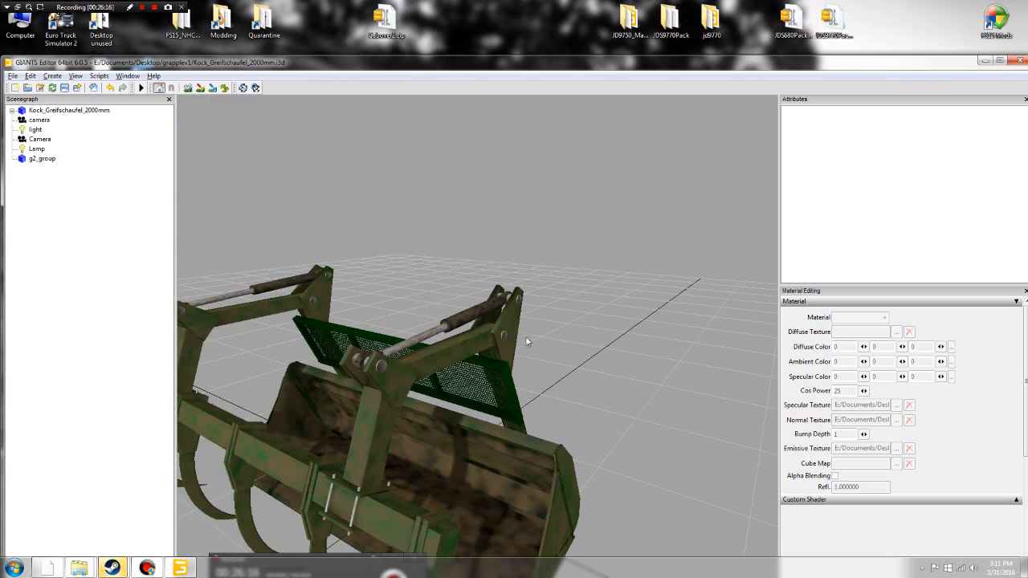
mouse_move(526, 342)
alt+mouse_down()
mouse_move(508, 327)
mouse_move(509, 344)
mouse_move(529, 353)
mouse_move(509, 348)
alt+mouse_up()
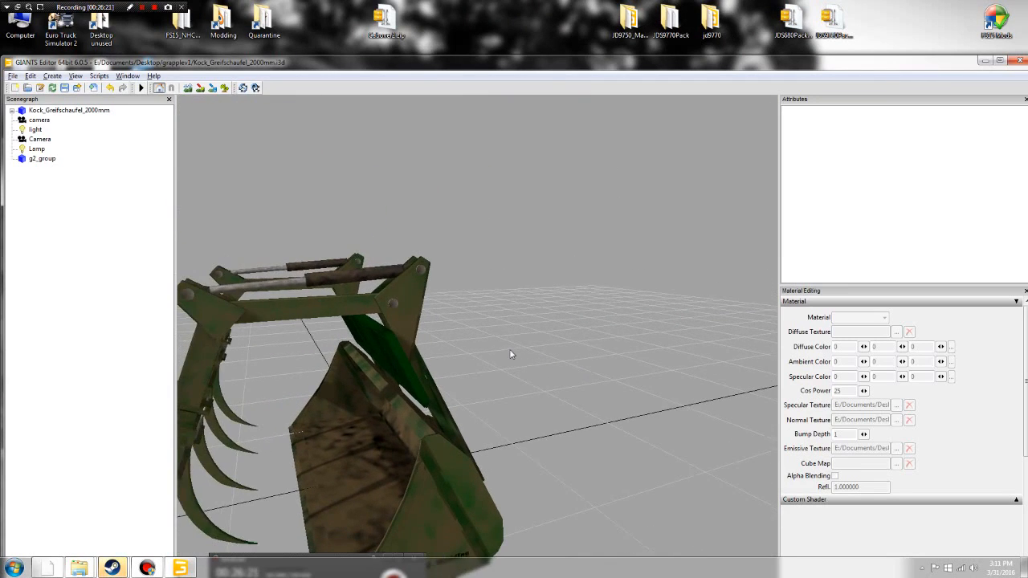
scroll(514, 351, down, 3)
scroll(514, 351, up, 6)
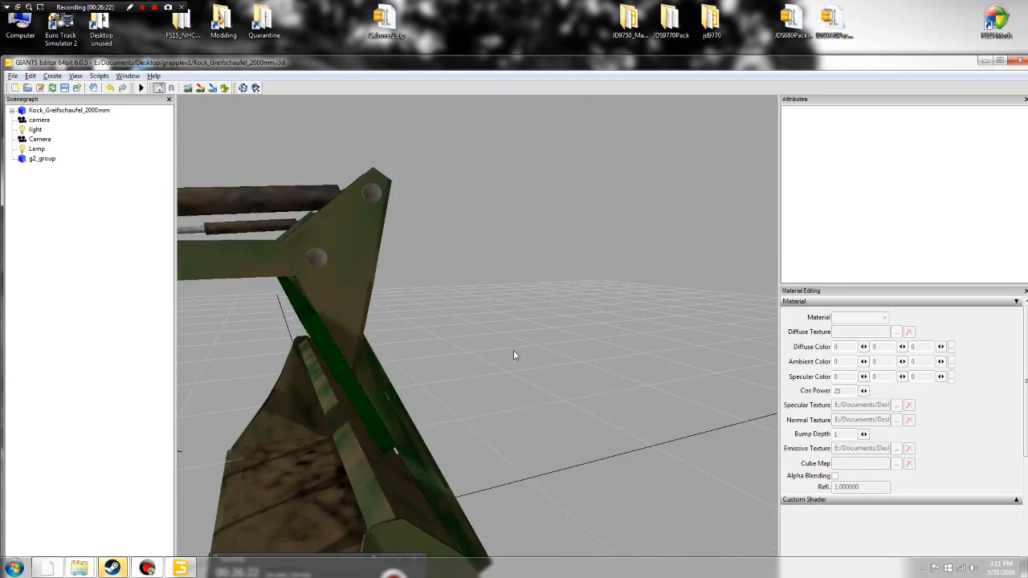
scroll(513, 353, up, 2)
scroll(514, 353, down, 2)
alt+drag(511, 327, 619, 341)
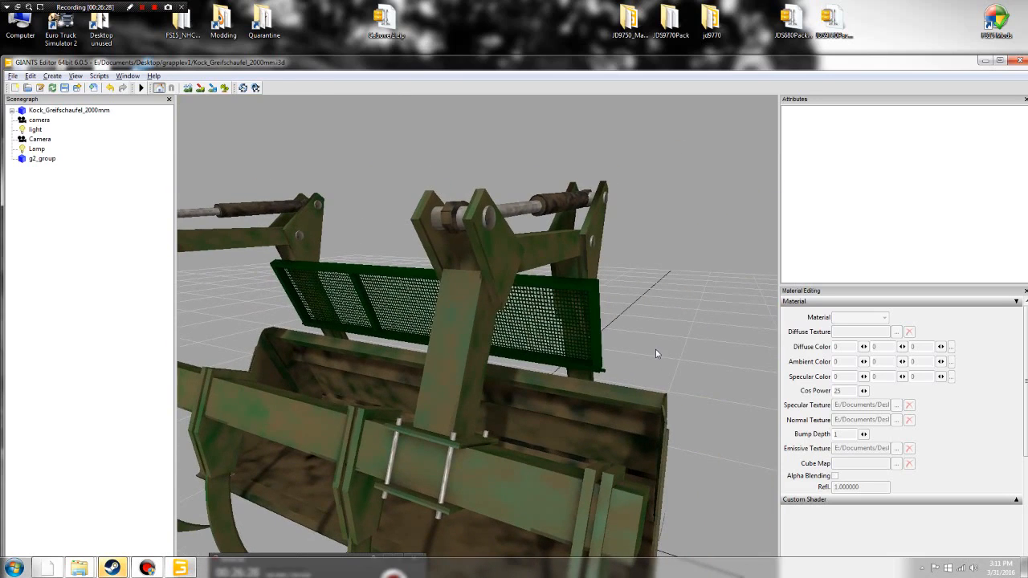
right_click(594, 317)
click(595, 313)
click(598, 307)
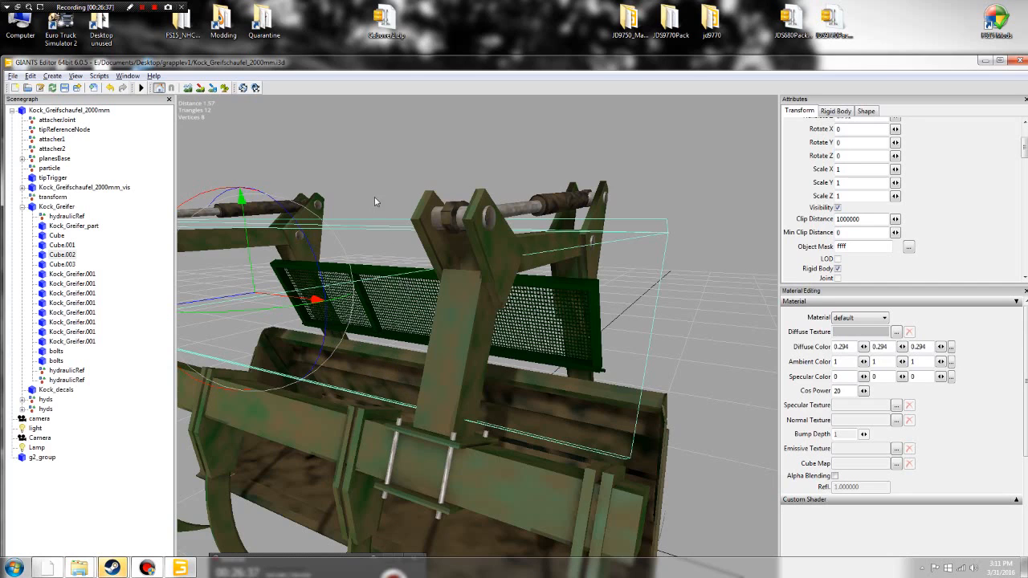
alt+drag(374, 197, 571, 227)
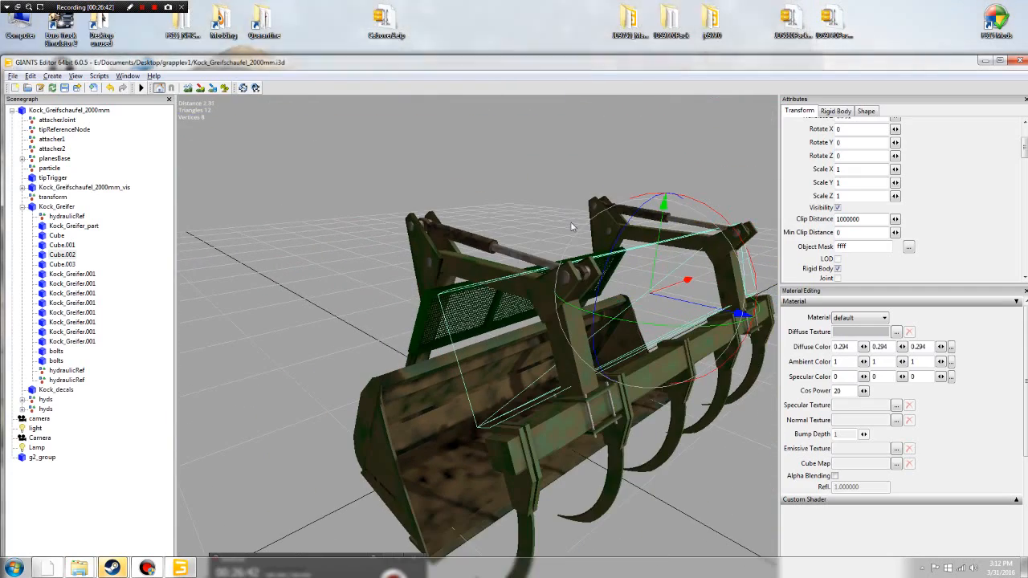
double_click(774, 66)
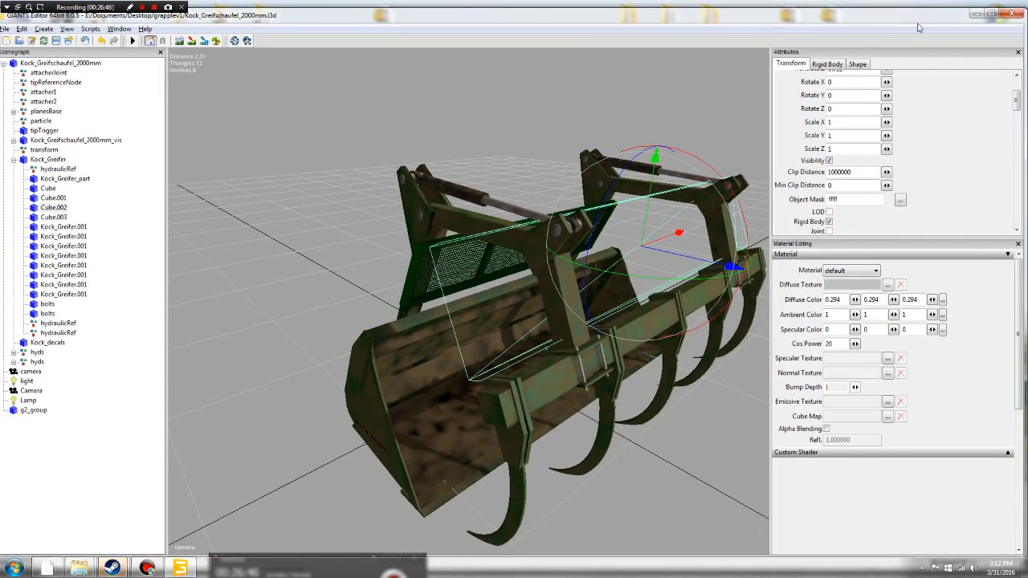
click(993, 14)
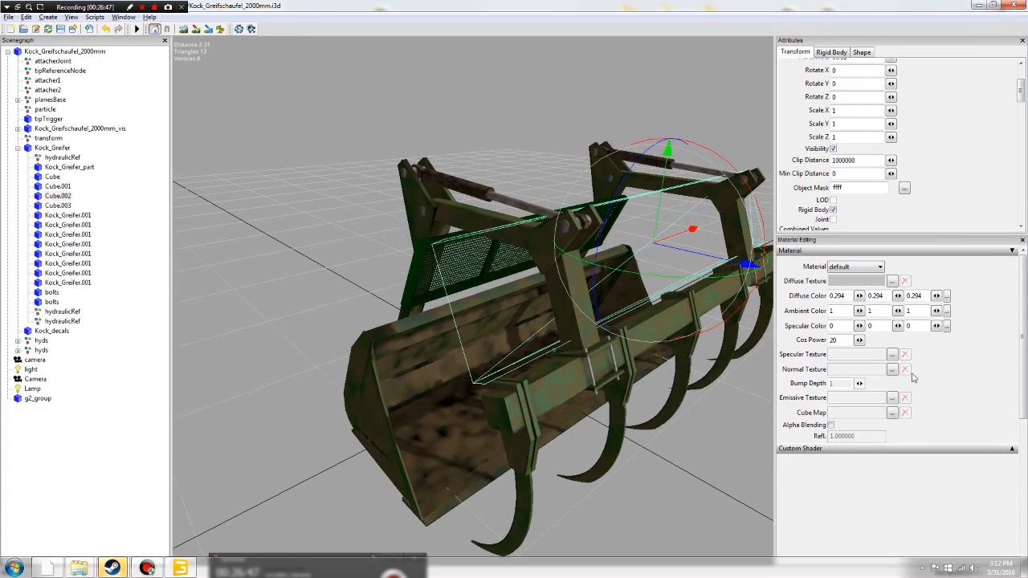
right_click(872, 571)
click(900, 552)
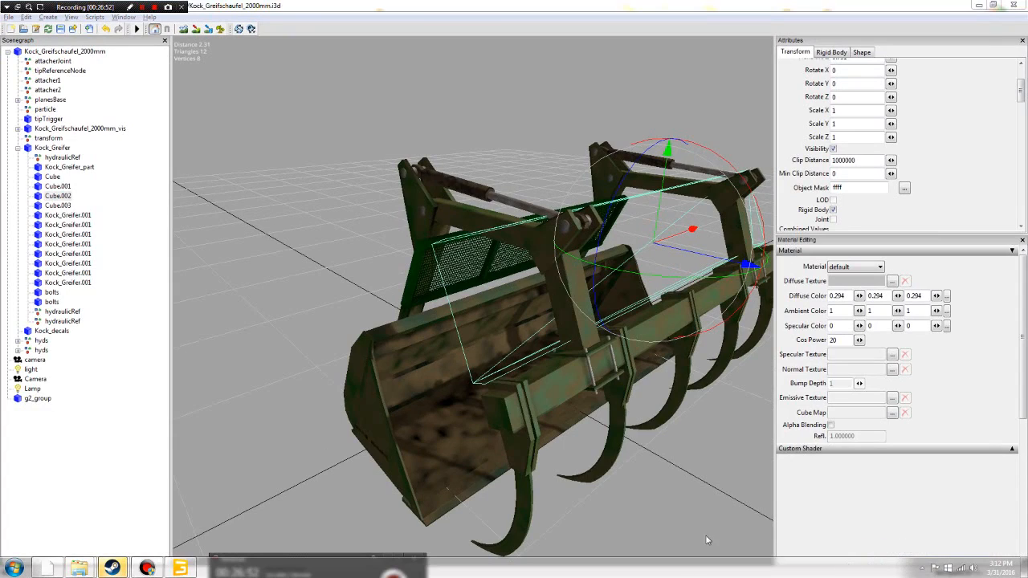
right_click(699, 575)
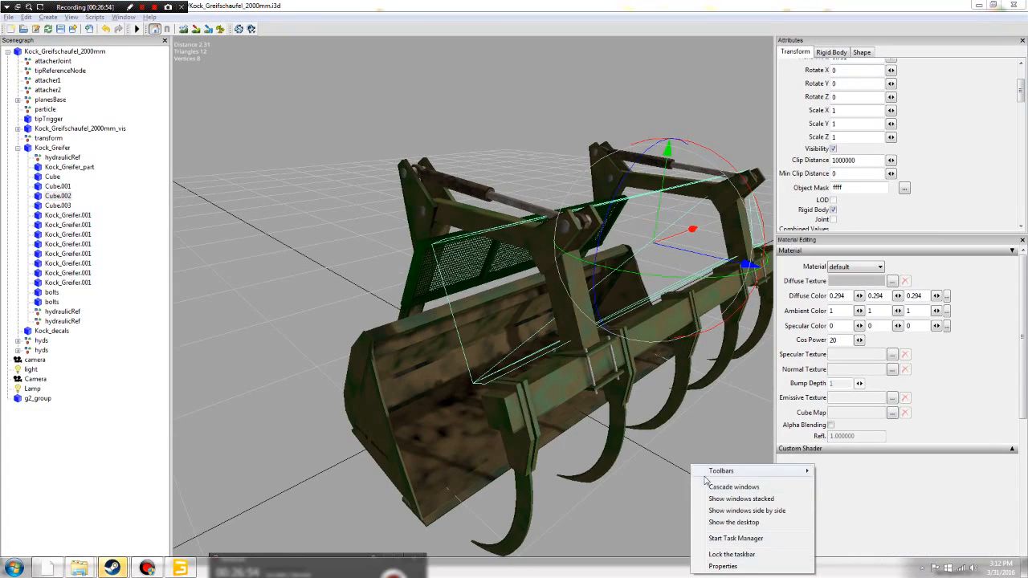
mouse_move(719, 475)
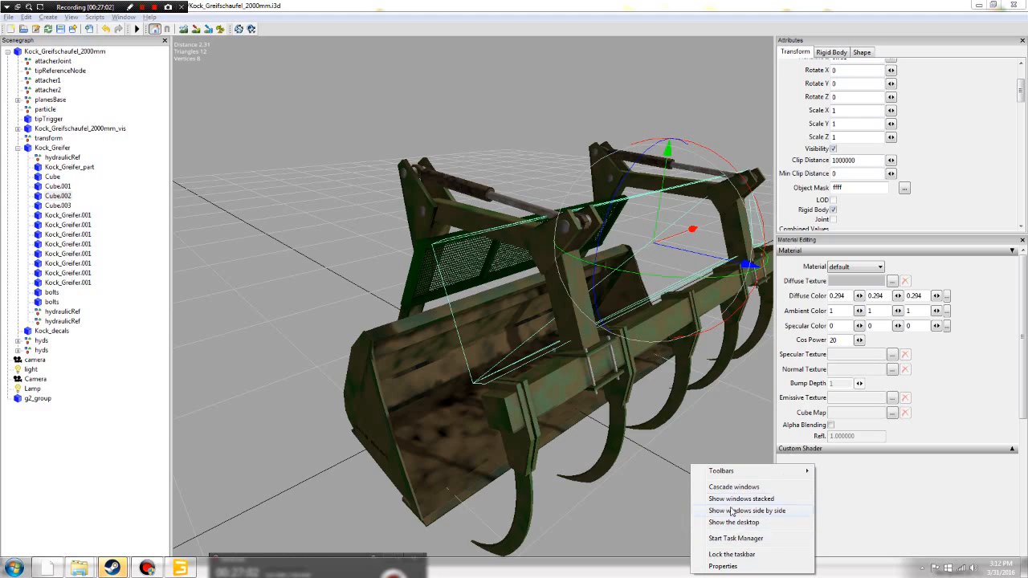
click(727, 566)
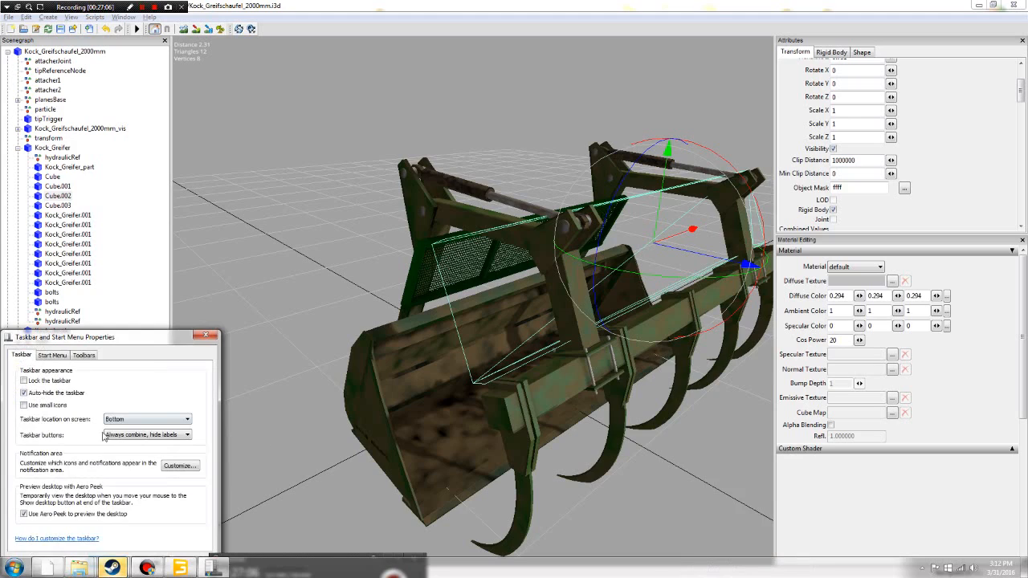
click(25, 393)
click(211, 337)
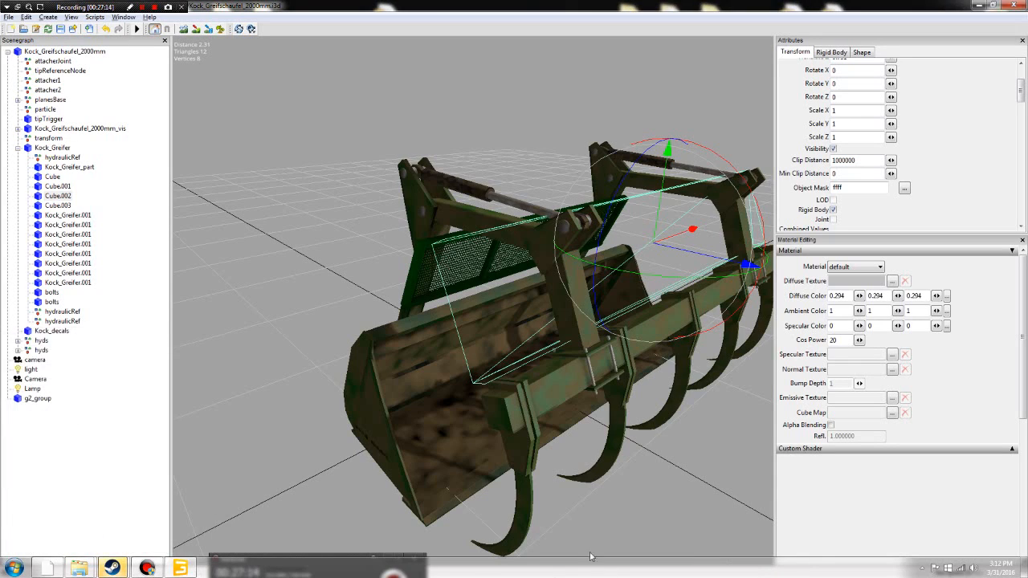
drag(341, 560, 231, 373)
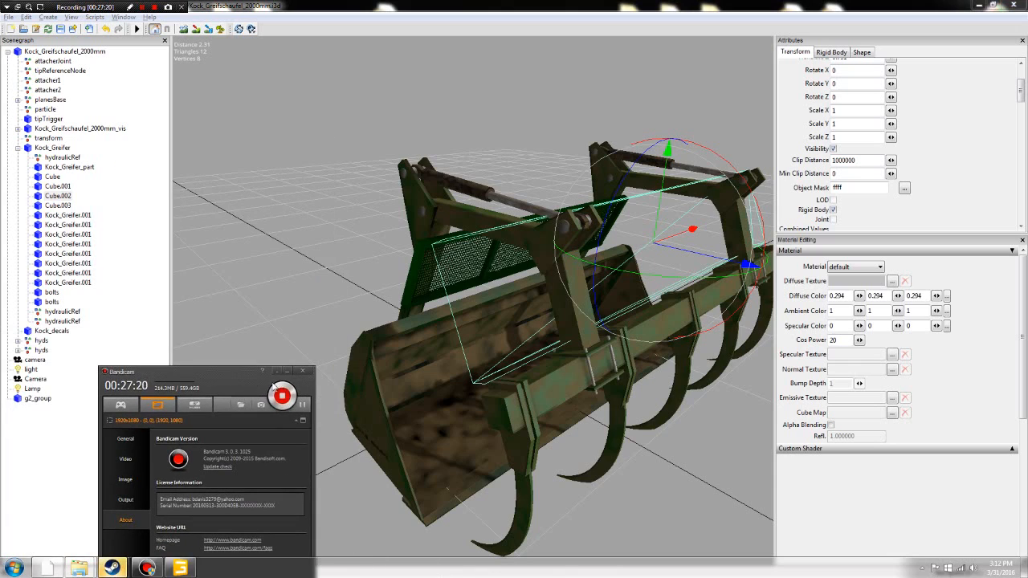
drag(230, 376, 330, 570)
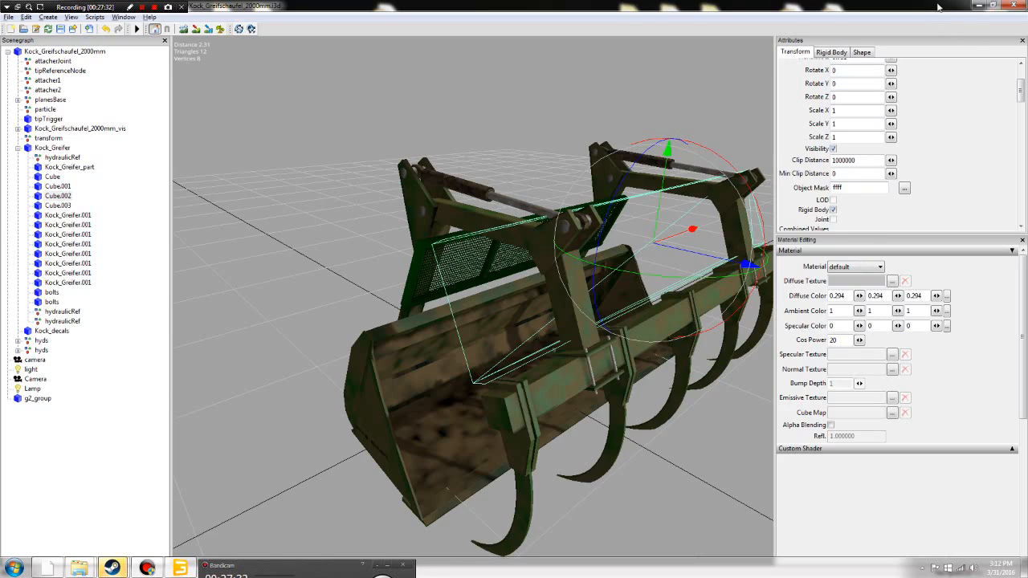
- Restore the editor to a smaller window with the whole scenegraph in view and lower the navigation speed to 8
drag(938, 6, 873, 94)
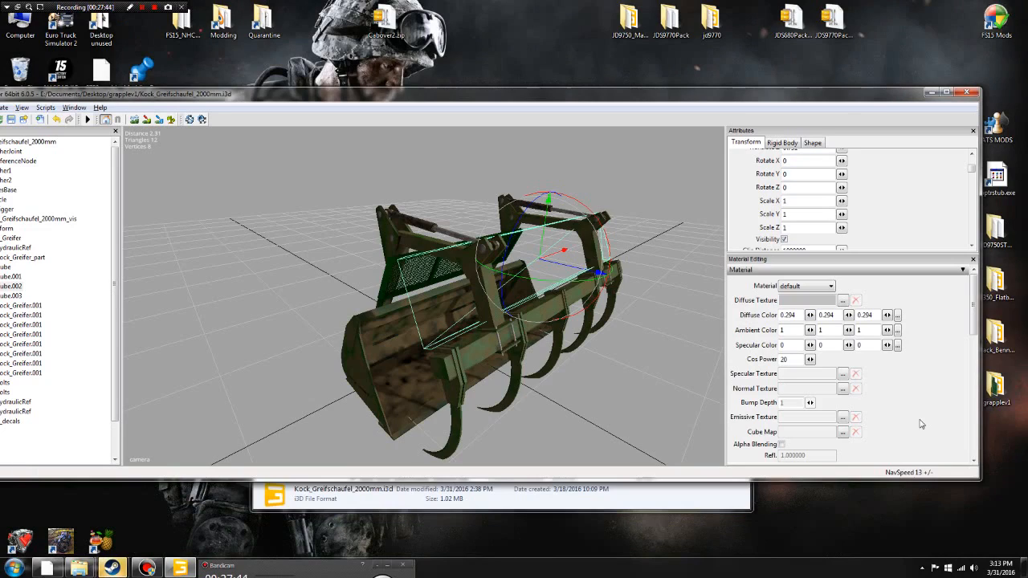
key(minus)
mouse_move(420, 284)
alt+middle_down()
mouse_move(463, 274)
mouse_move(410, 258)
mouse_move(418, 291)
alt+middle_up()
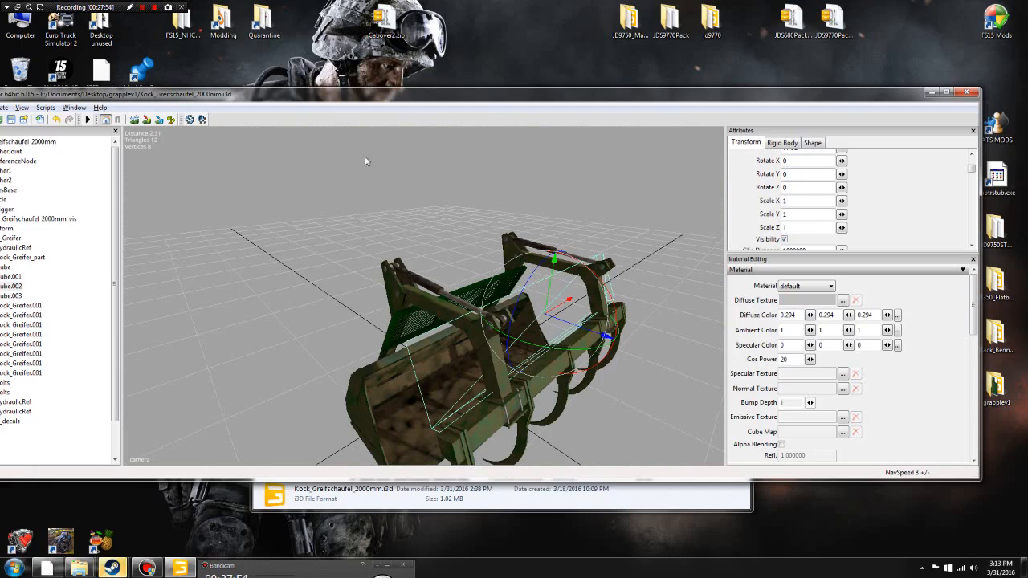
drag(319, 102, 366, 91)
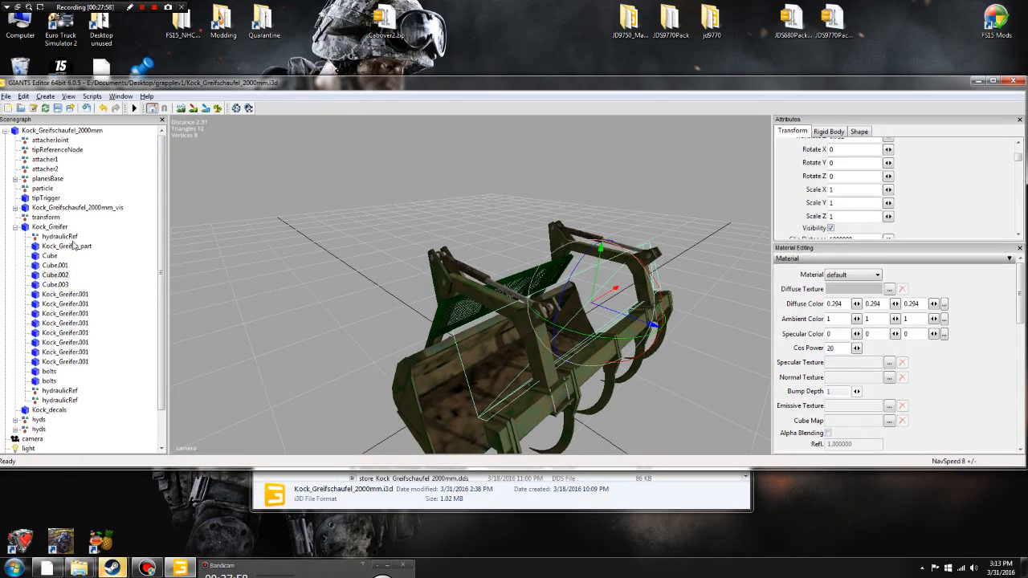
- Expand the Kock_Greifschaufel_2000mm_vis node and cut g2_group from the root level of the scenegraph
click(82, 209)
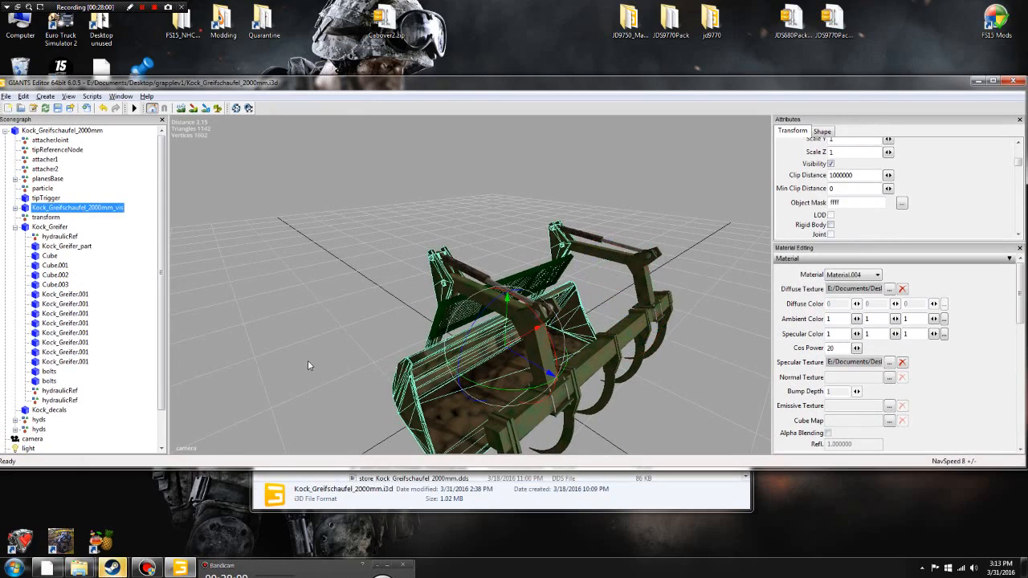
click(14, 208)
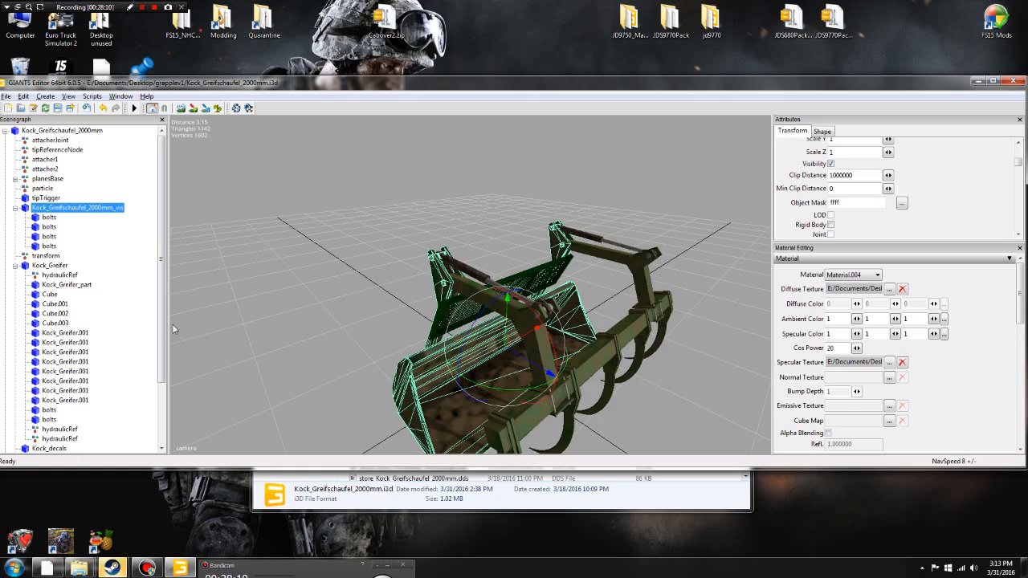
scroll(161, 321, down, 3)
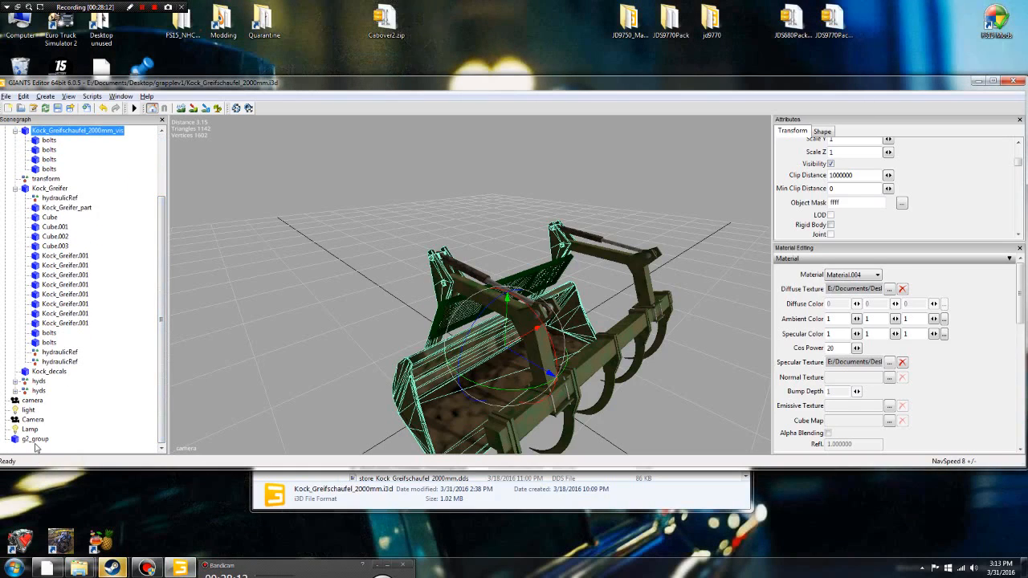
click(36, 440)
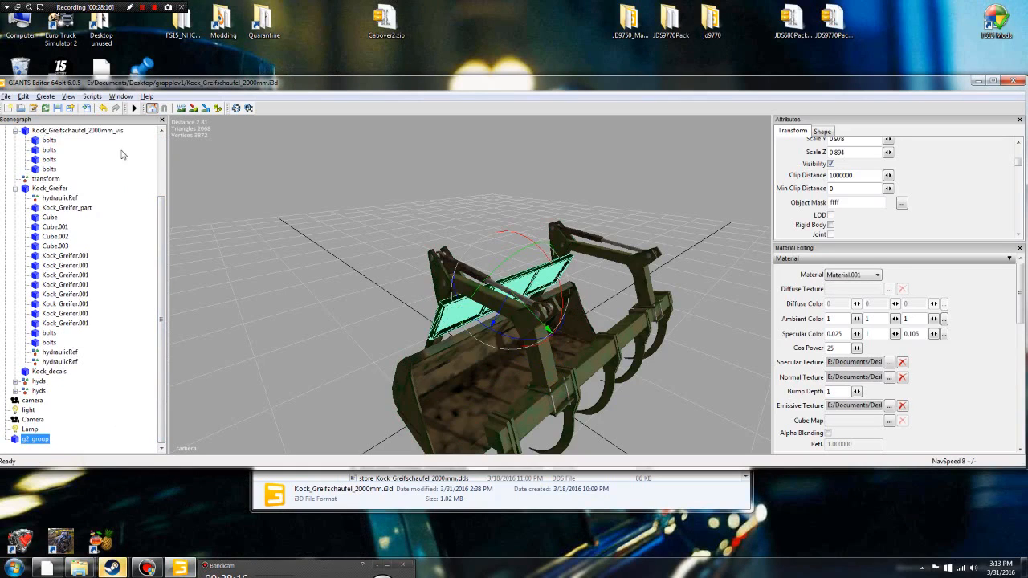
drag(170, 79, 197, 34)
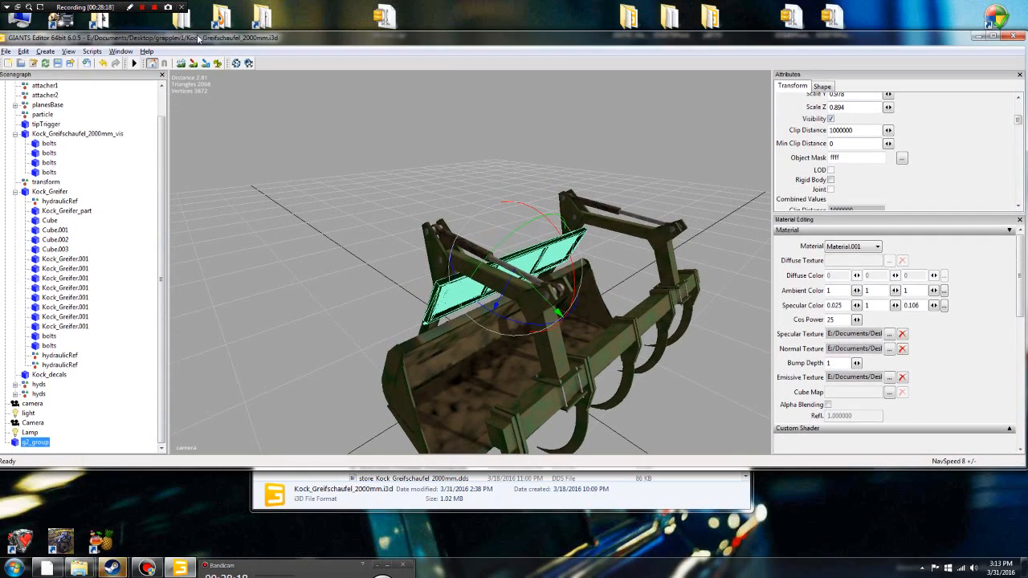
click(26, 52)
click(50, 116)
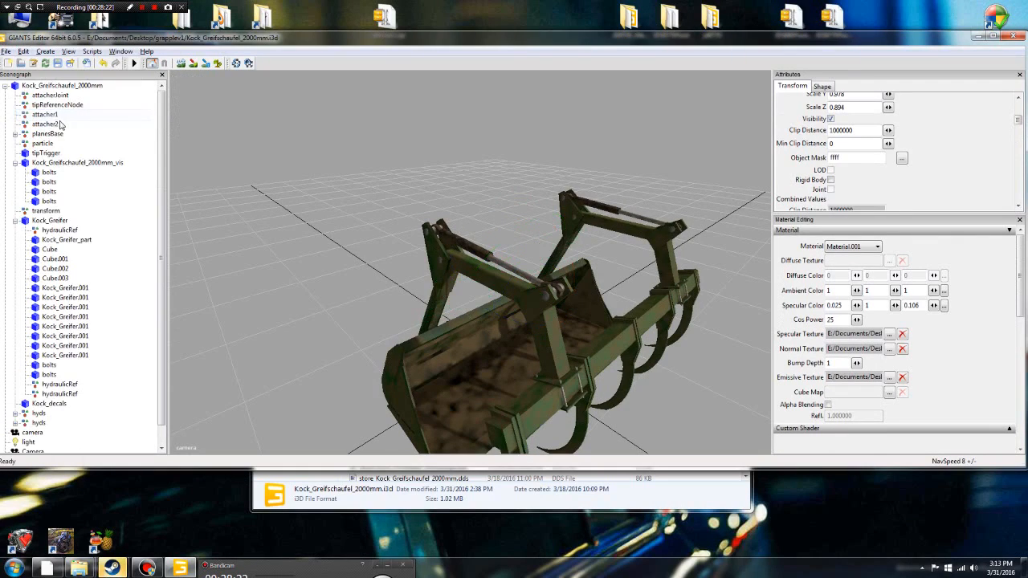
- Paste g2_group as a child of the Kock_Greifschaufel_2000mm_vis node
click(73, 163)
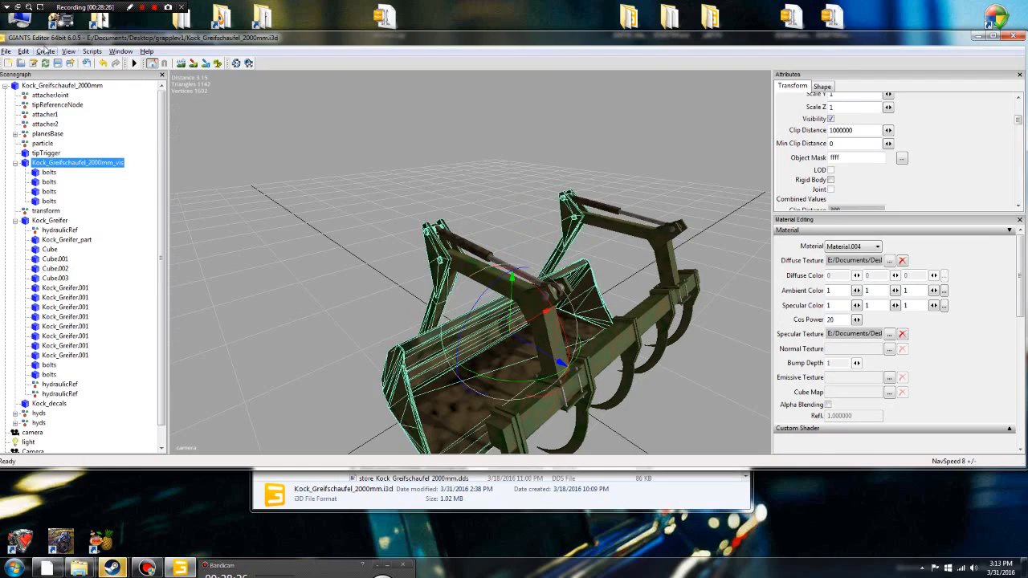
click(24, 52)
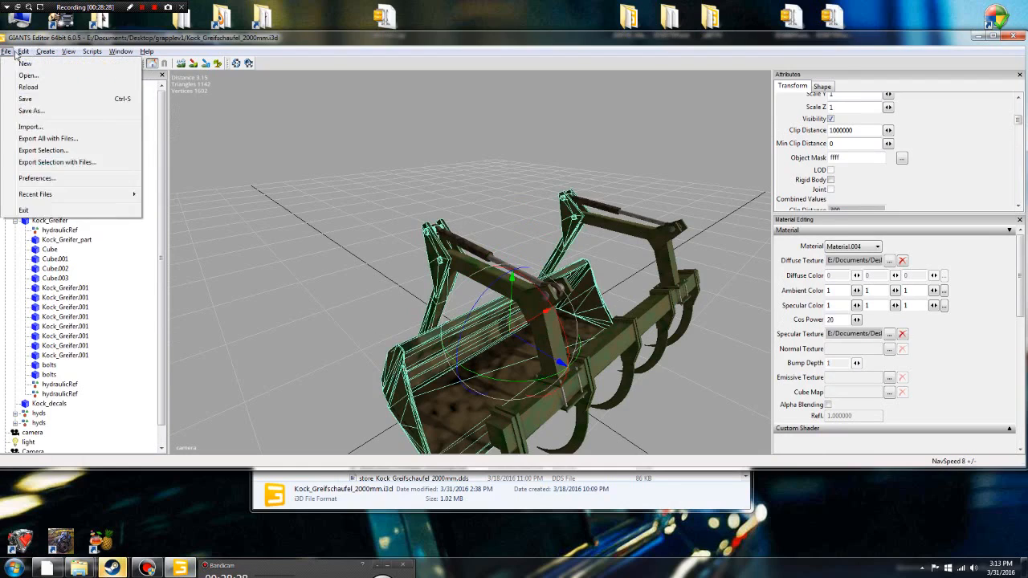
mouse_move(26, 53)
click(45, 139)
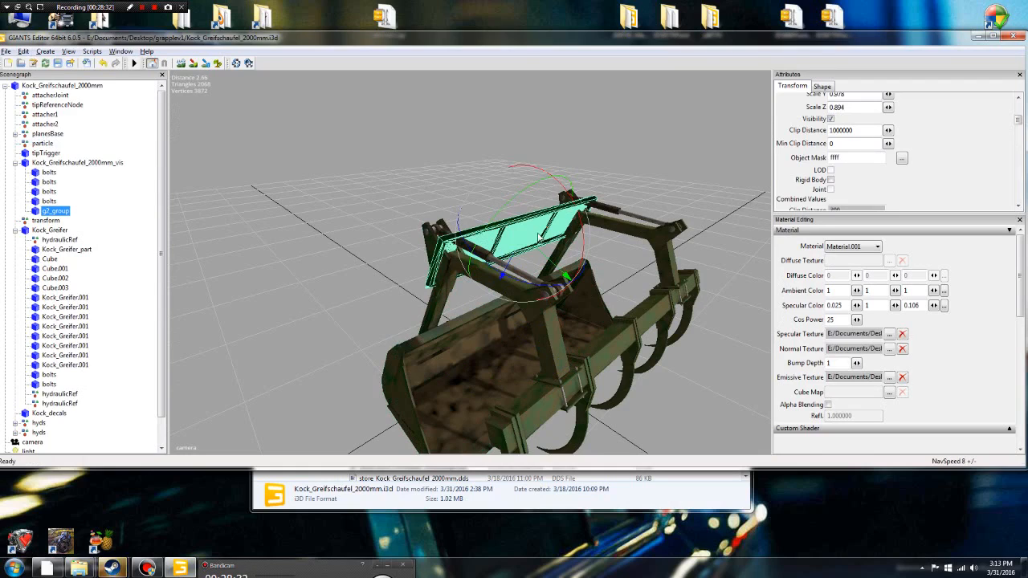
- Lower the pasted mesh panel along its slope until it sits between the uprights just above the bucket's rear edge
drag(507, 267, 526, 299)
scroll(655, 328, down, 3)
alt+drag(655, 329, 554, 312)
scroll(540, 291, up, 5)
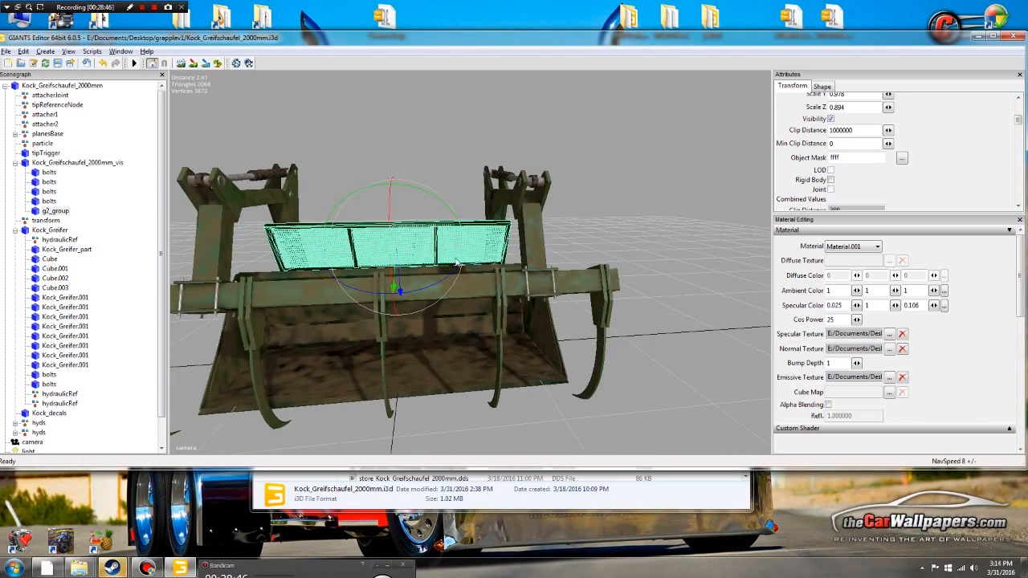
- Nudge the panel perpendicular to its face to align it with the sloping uprights, check its fit and clear the selection
alt+drag(625, 229, 451, 237)
scroll(466, 230, up, 4)
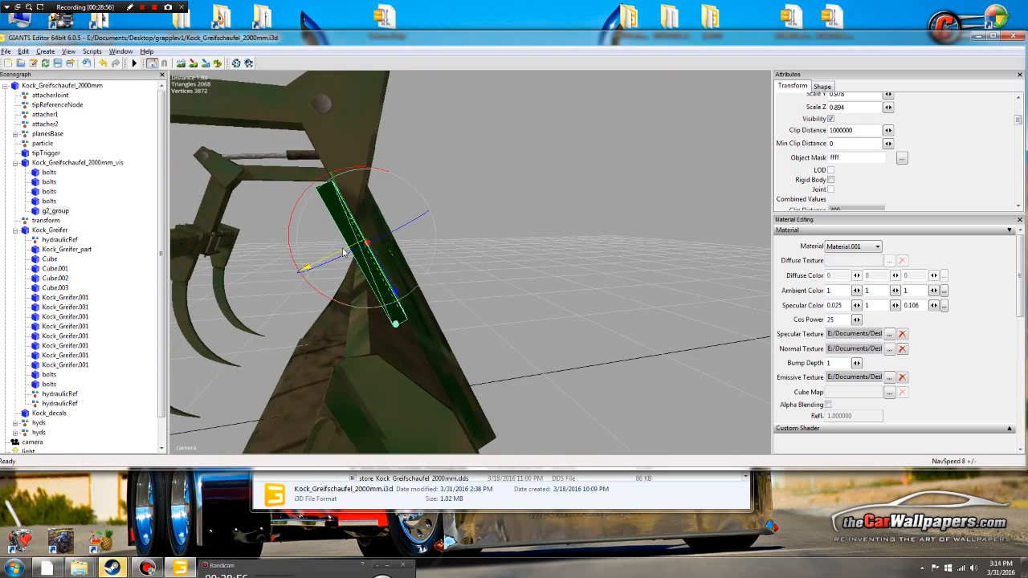
mouse_move(343, 253)
mouse_down()
mouse_move(333, 258)
mouse_move(344, 253)
mouse_up()
scroll(344, 254, up, 3)
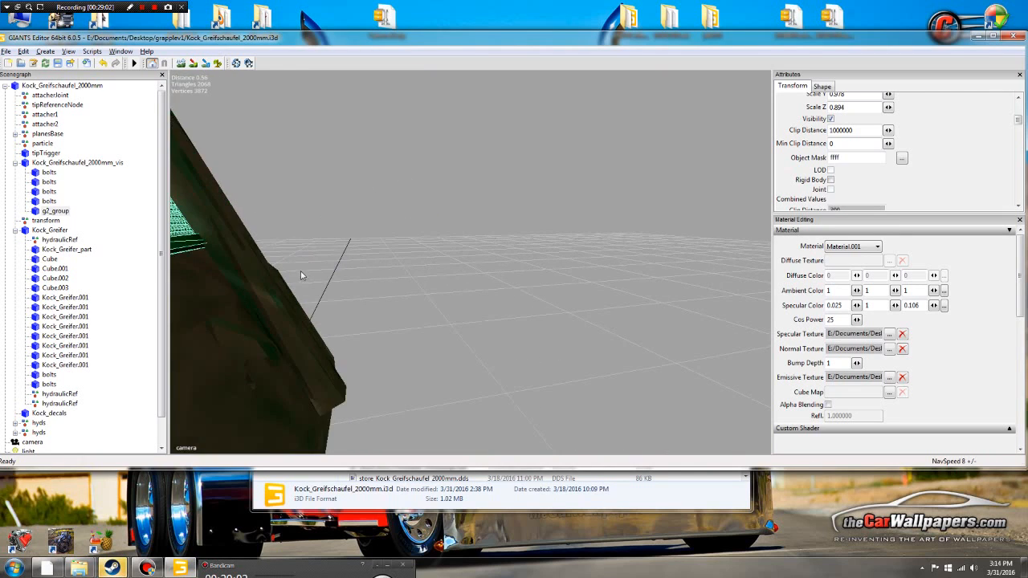
mouse_move(300, 272)
alt+middle_down()
mouse_move(318, 265)
mouse_move(306, 280)
alt+middle_up()
scroll(308, 280, down, 5)
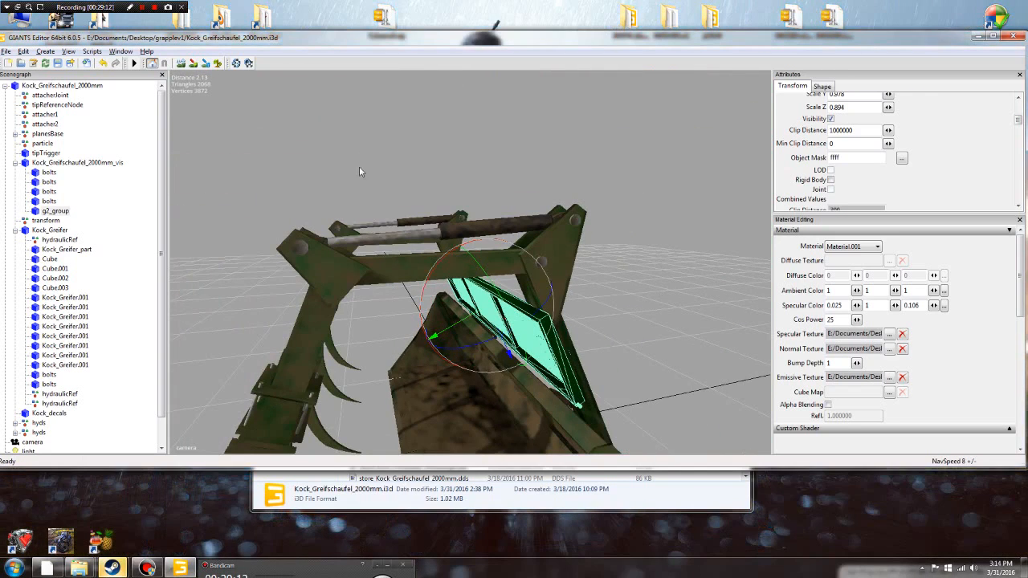
scroll(254, 161, down, 2)
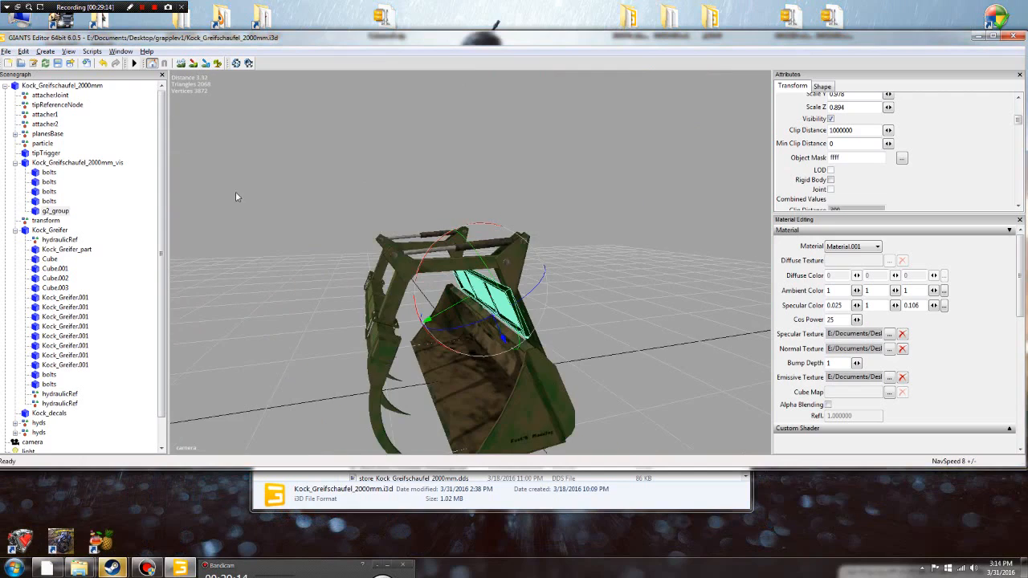
scroll(240, 193, down, 2)
click(348, 225)
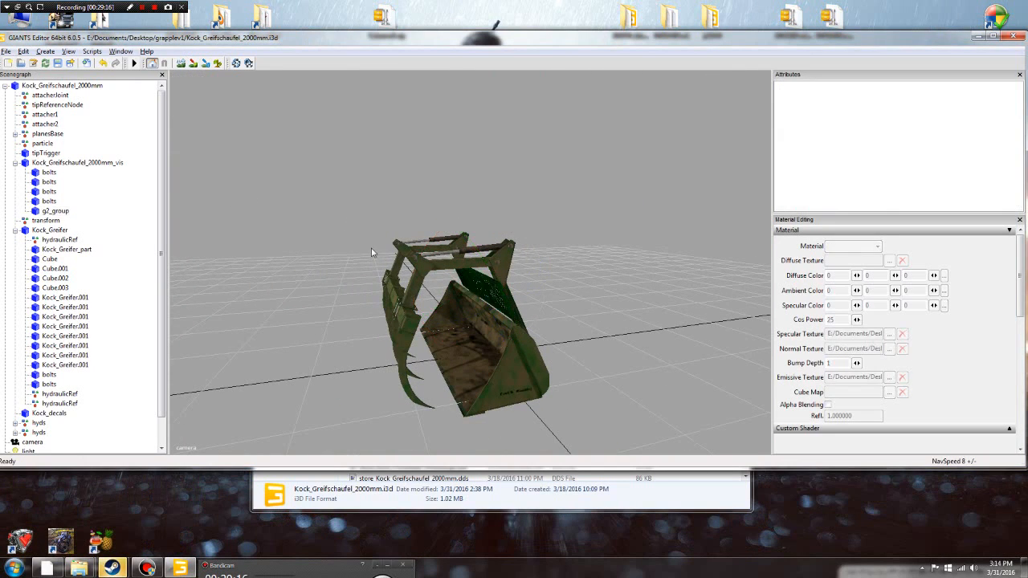
- Save the Kock_Greifschaufel_2000mm.i3d scene with the panel in place
click(6, 51)
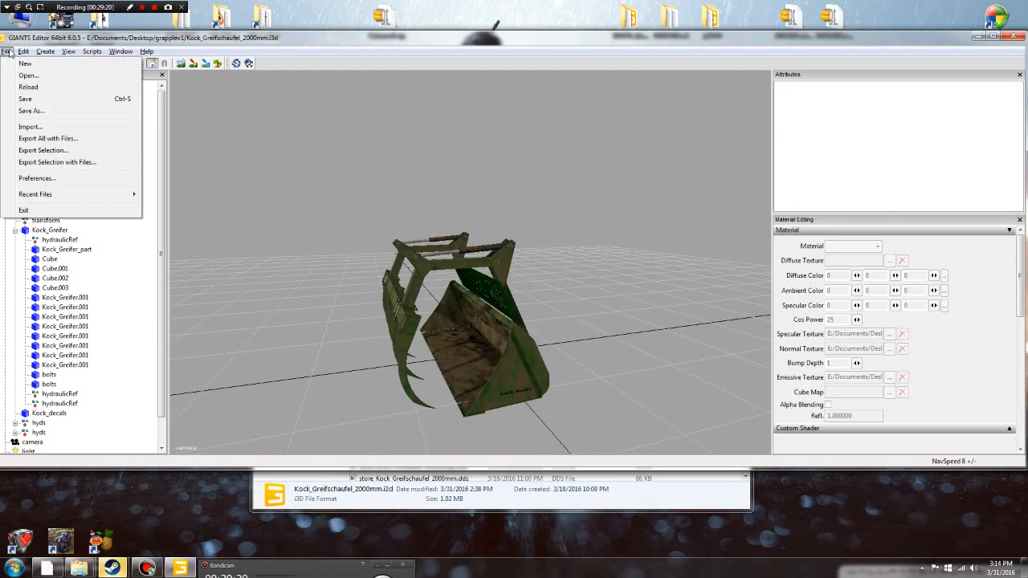
click(29, 101)
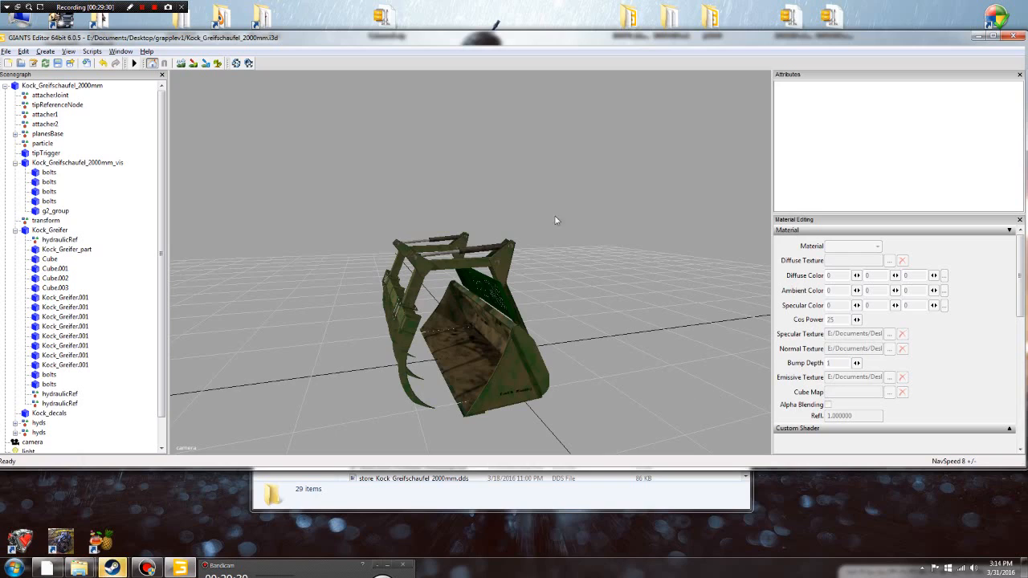
alt+drag(555, 217, 533, 355)
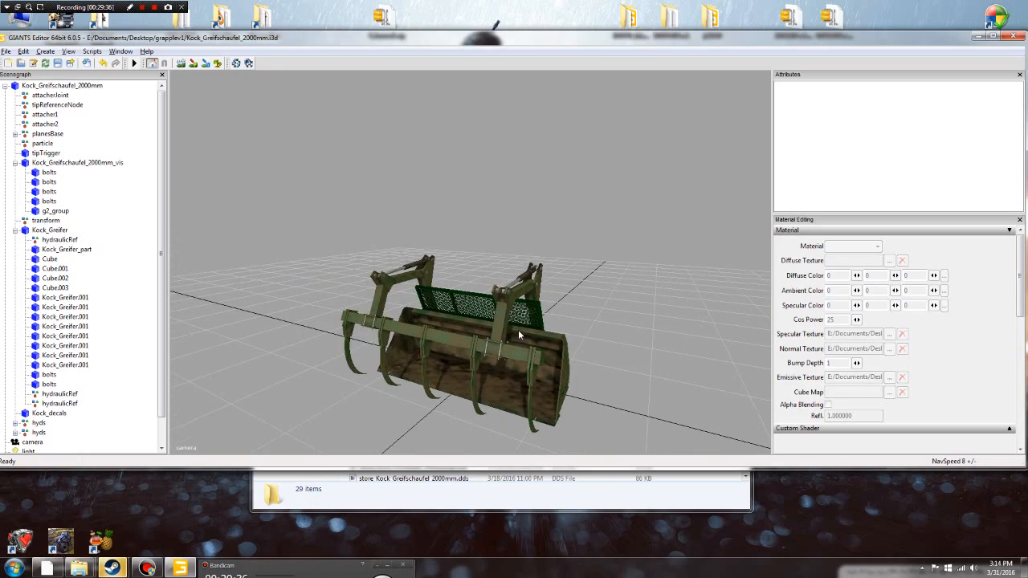